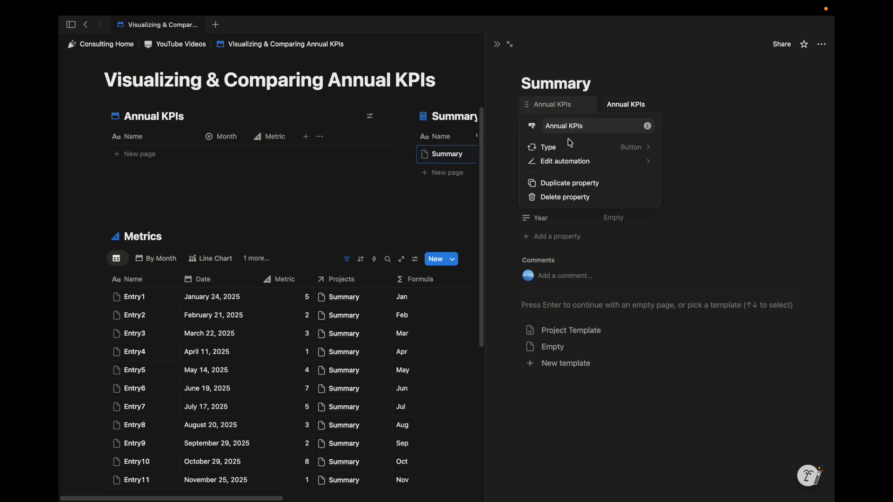
Open the Annual KPIs button's automation, add a Show confirmation action as its first action, and collapse it.
left_click(572, 161)
left_click(419, 217)
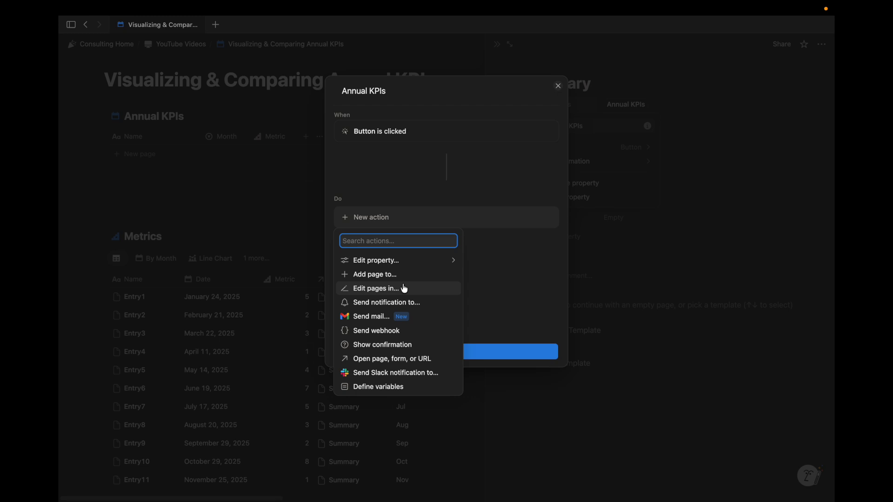
left_click(412, 345)
left_click(471, 267)
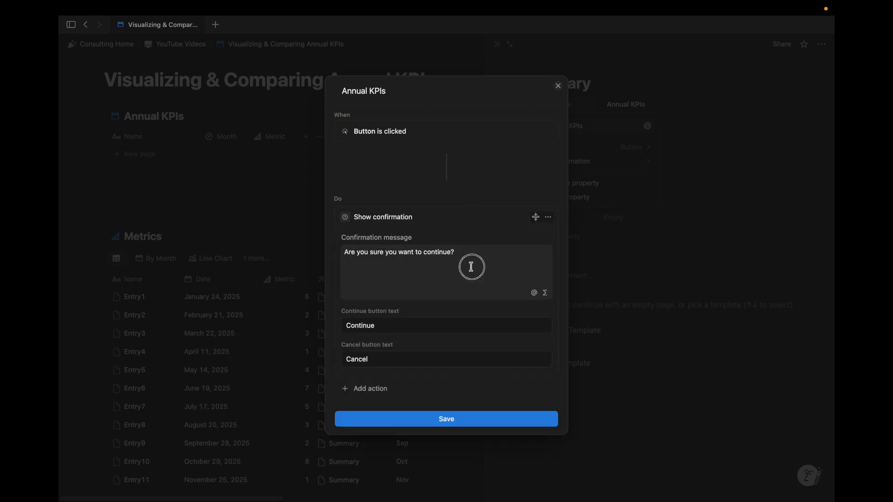
left_click_drag(464, 261, 309, 264)
left_click(388, 261)
left_click(535, 217)
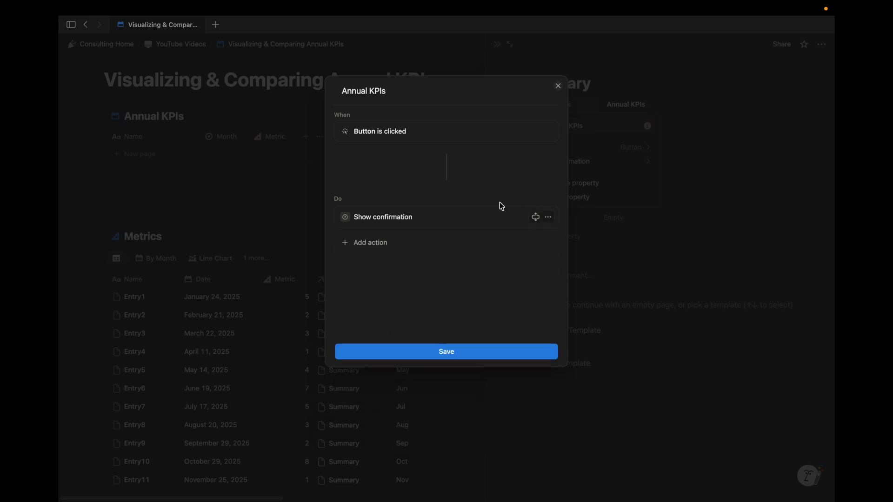
Add a Define variables action to the automation and name its variable Year.
left_click(377, 246)
left_click(395, 412)
left_click(361, 264)
type("Year")
key("Return")
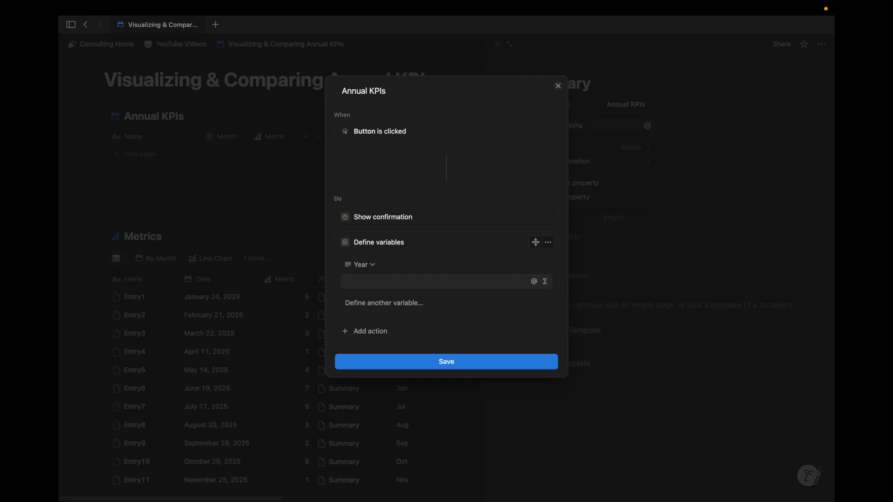
Start the Year variable's formula with an ifs condition that checks for an empty year: ifs(empty(This page.Year),.
left_click(545, 282)
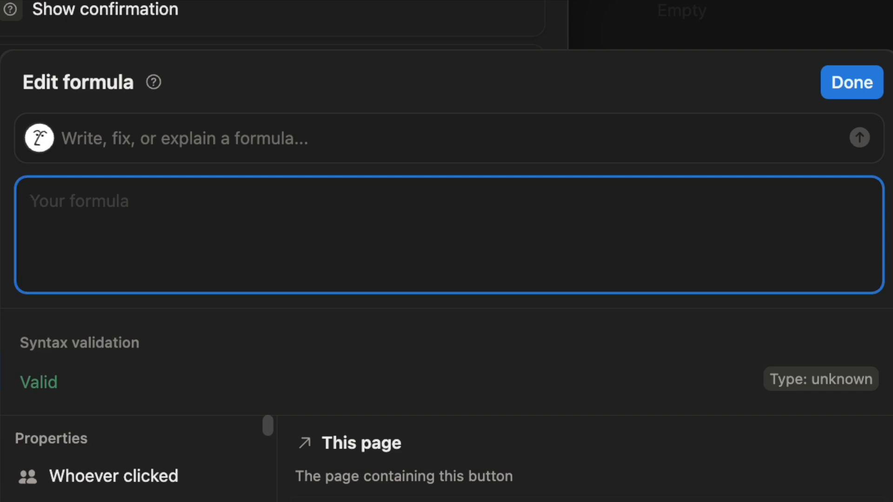
type("ifs")
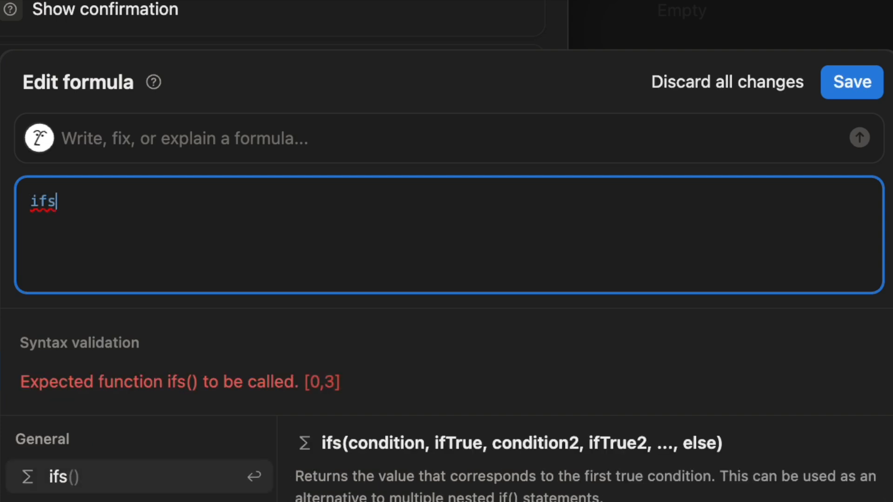
type("(empty(")
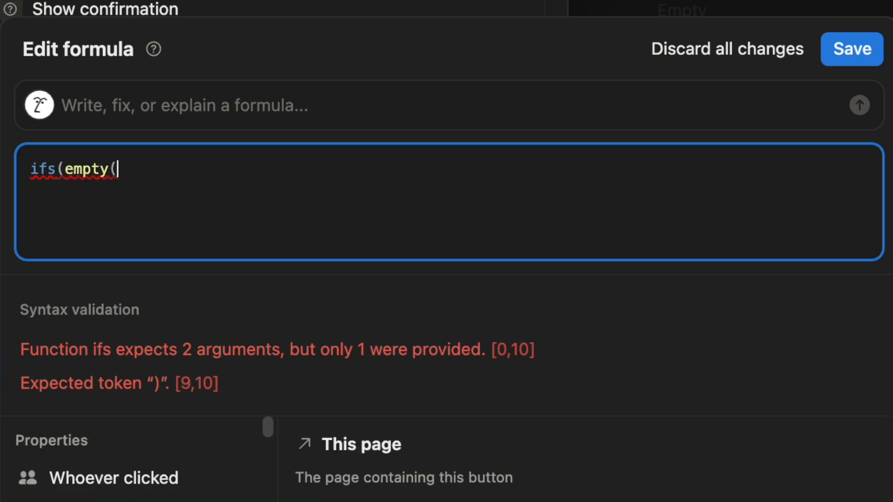
left_click(69, 170)
left_click(116, 170)
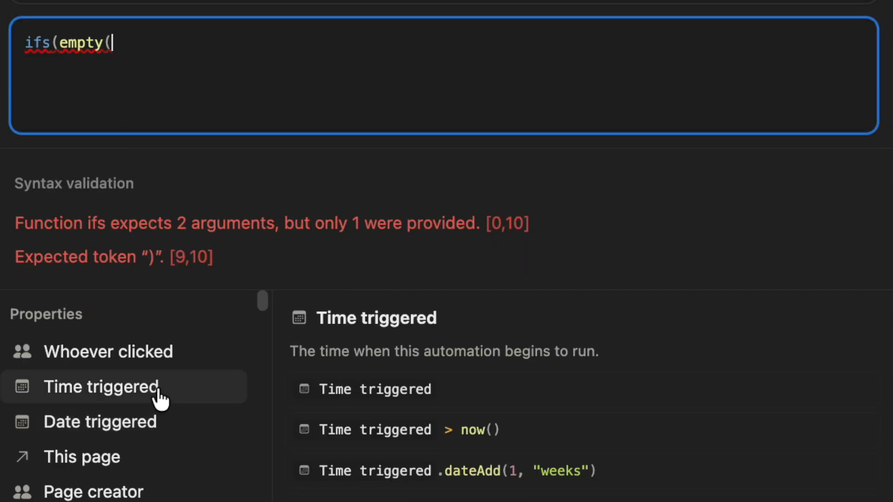
left_click(119, 456)
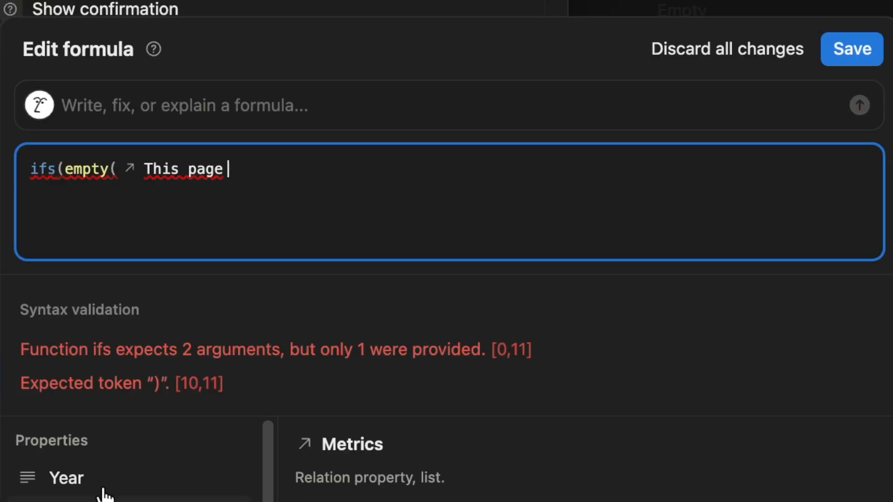
type(".")
key("Return")
type("),")
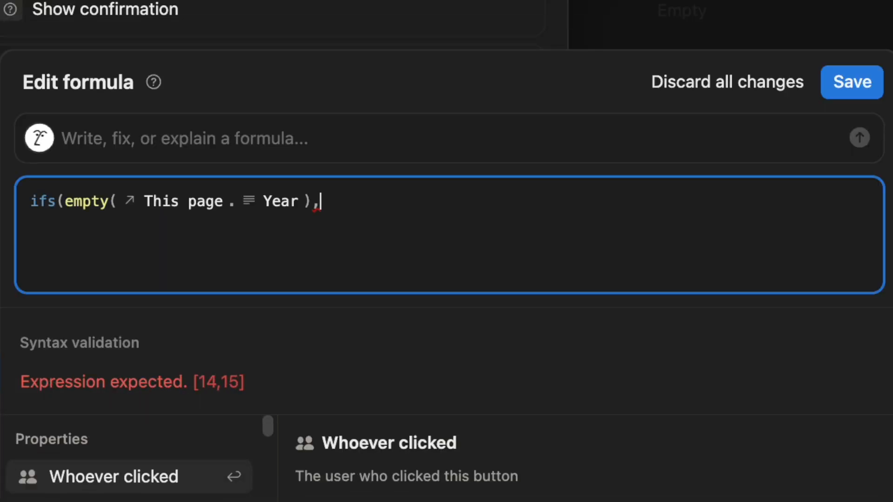
Add year(today()), to the formula as the value returned when the page's Year is empty.
type("ye")
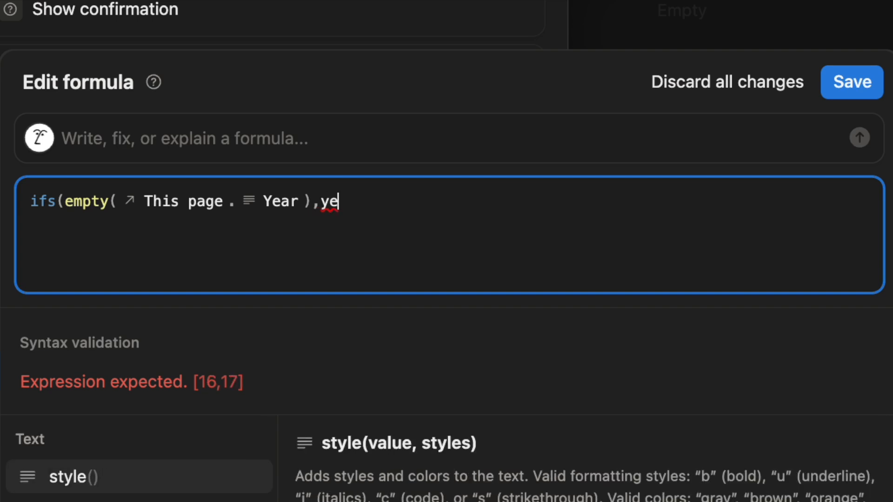
type("ar(today")
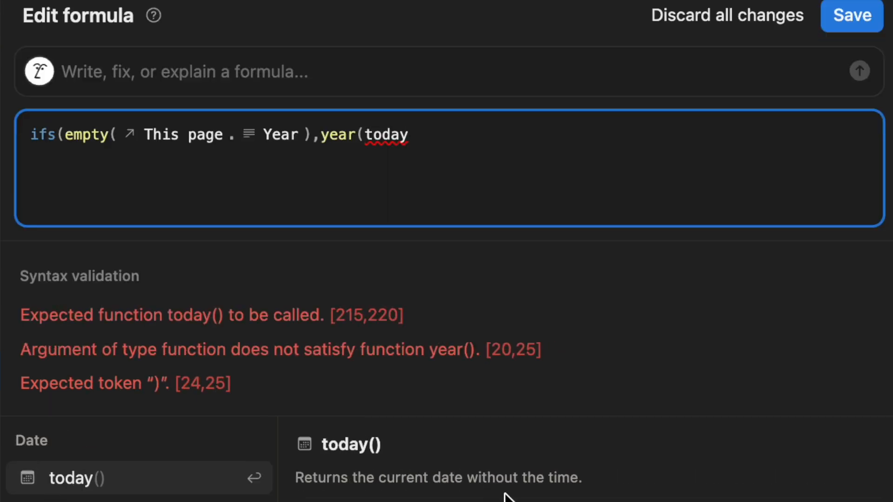
left_click(98, 480)
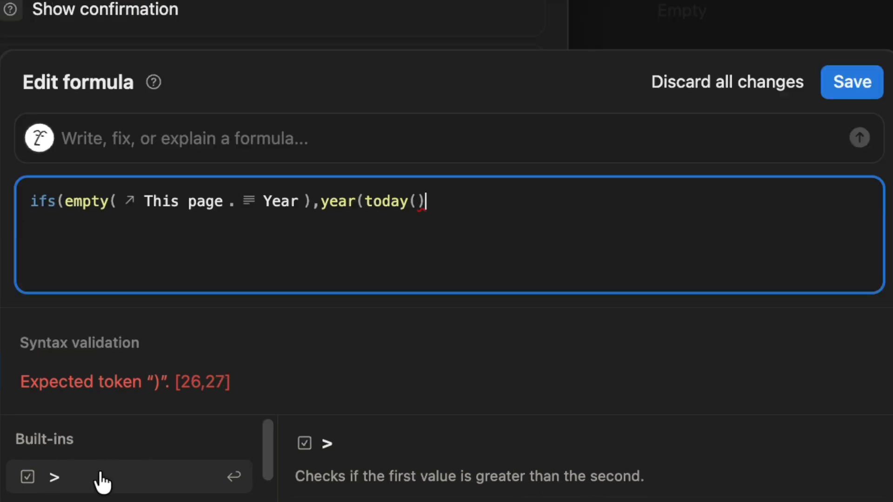
type(")")
left_click(441, 202)
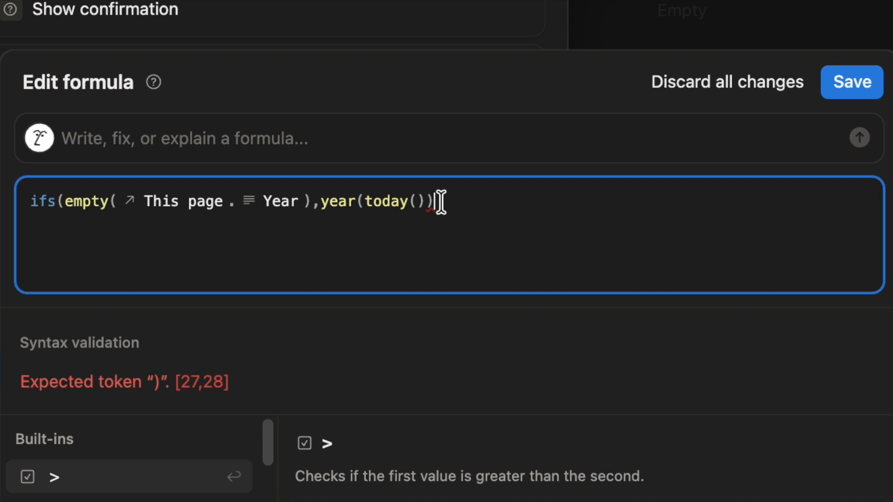
type(",")
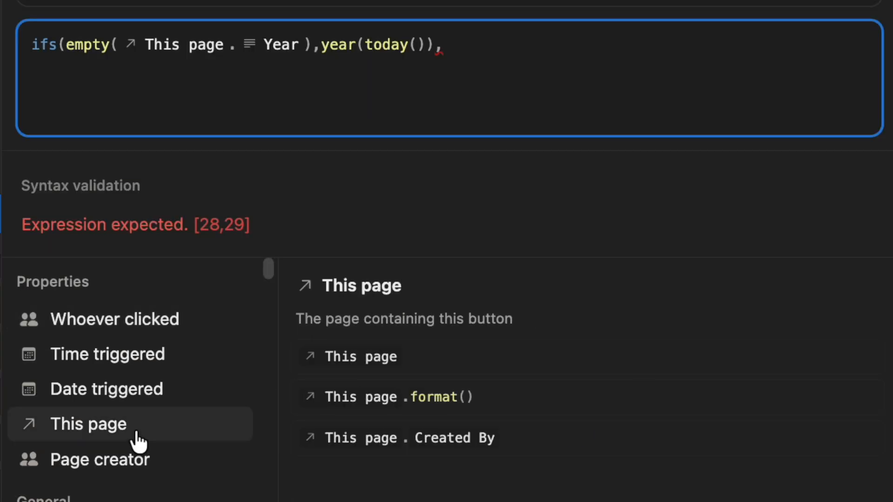
Complete the ifs formula with This page.Year as the fallback value, close the parenthesis, and save the formula.
left_click(134, 435)
type(".")
left_click(88, 461)
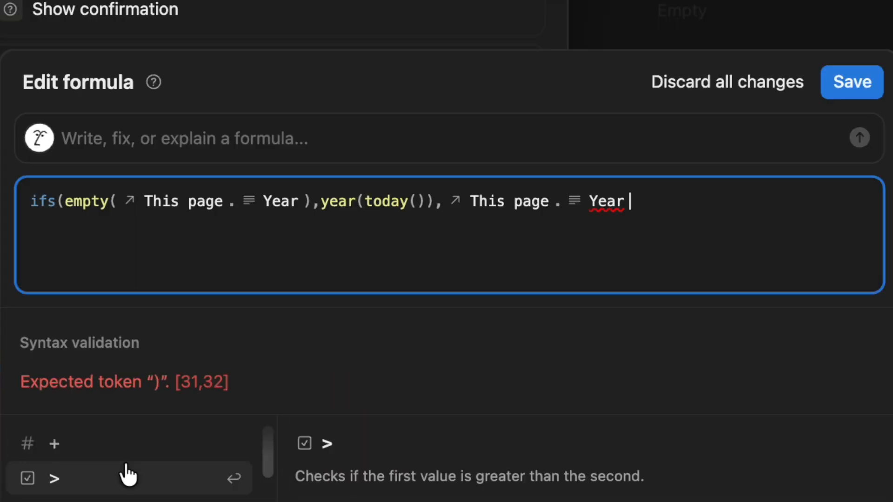
type(")")
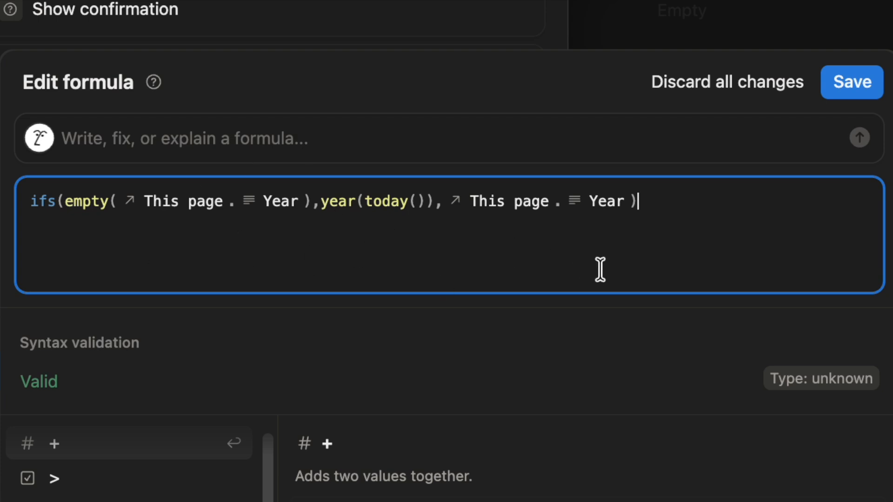
left_click_drag(65, 205, 441, 205)
left_click(623, 201)
left_click_drag(625, 204, 448, 199)
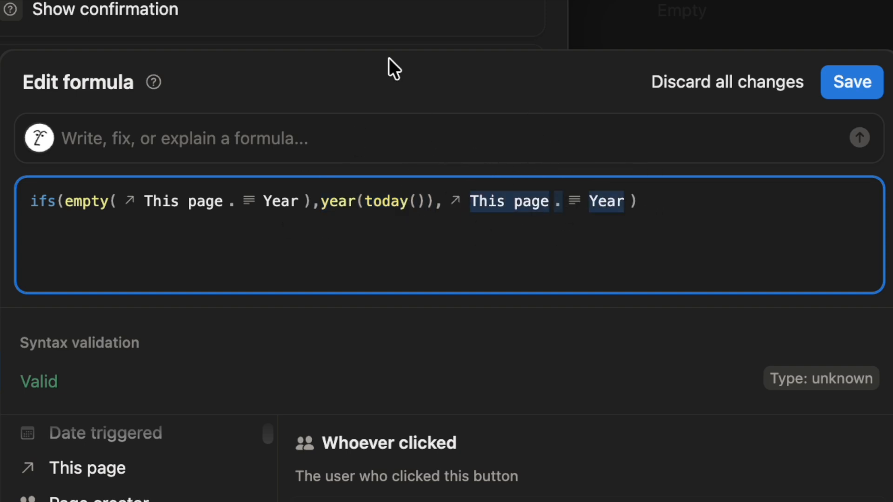
left_click(837, 88)
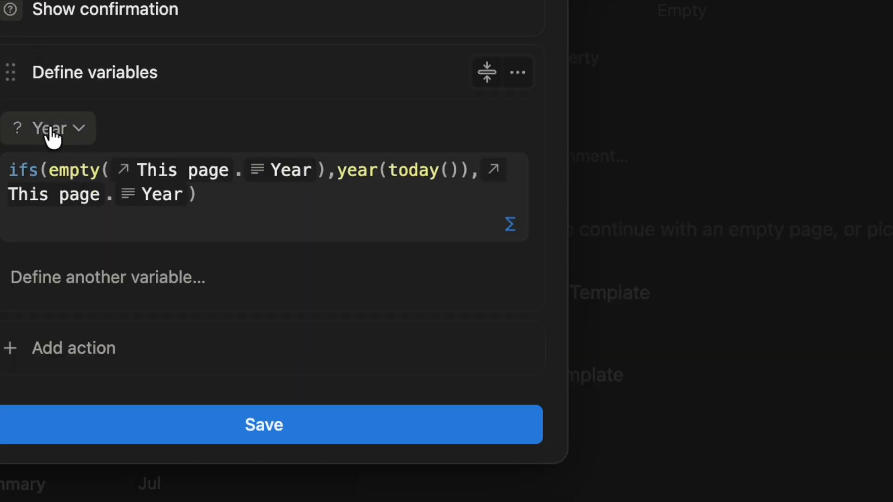
Add an Add page to action that creates a page in the Annual KPIs data source.
left_click(123, 334)
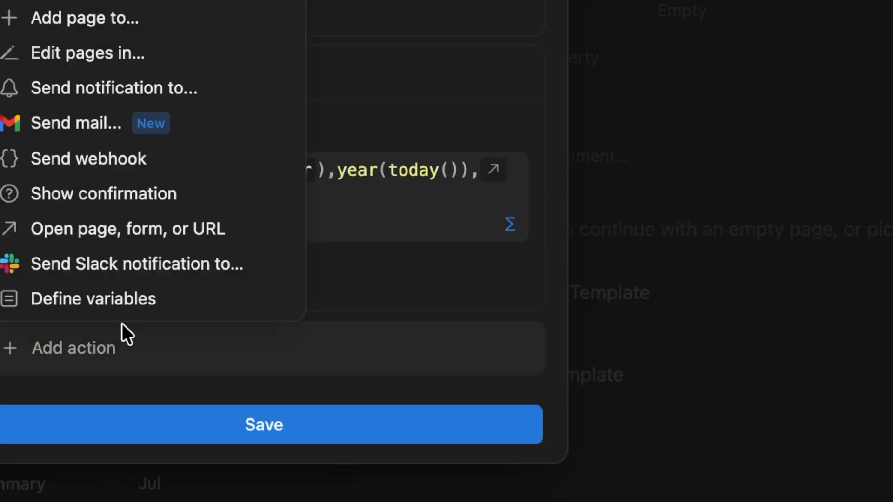
left_click(174, 22)
left_click(190, 344)
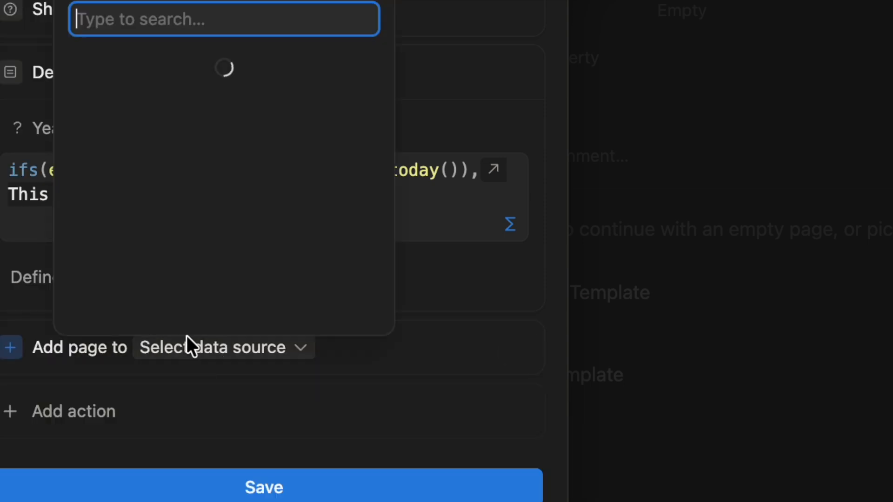
left_click(319, 166)
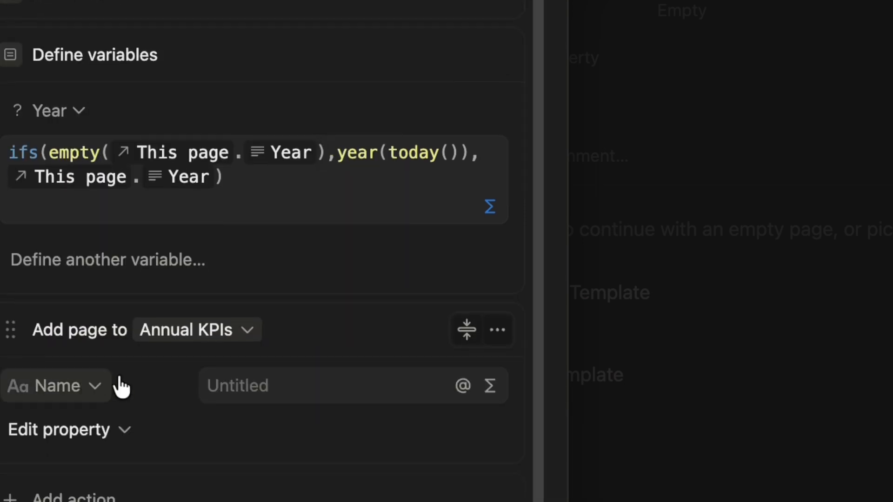
Set the new page's Name with a formula that returns the Year variable, and save it.
left_click(484, 391)
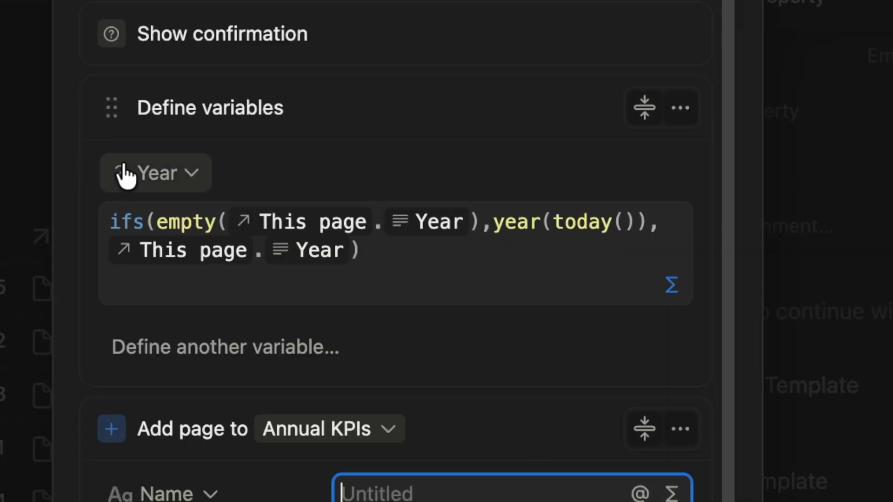
left_click(674, 492)
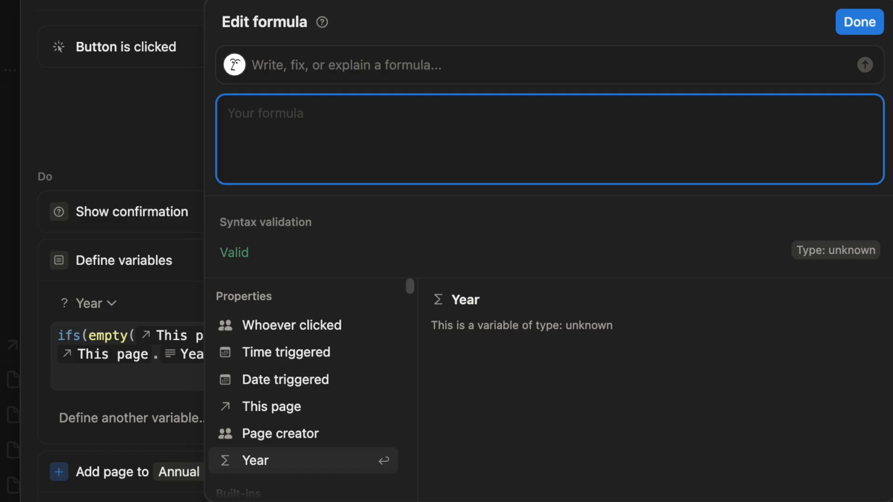
left_click(299, 464)
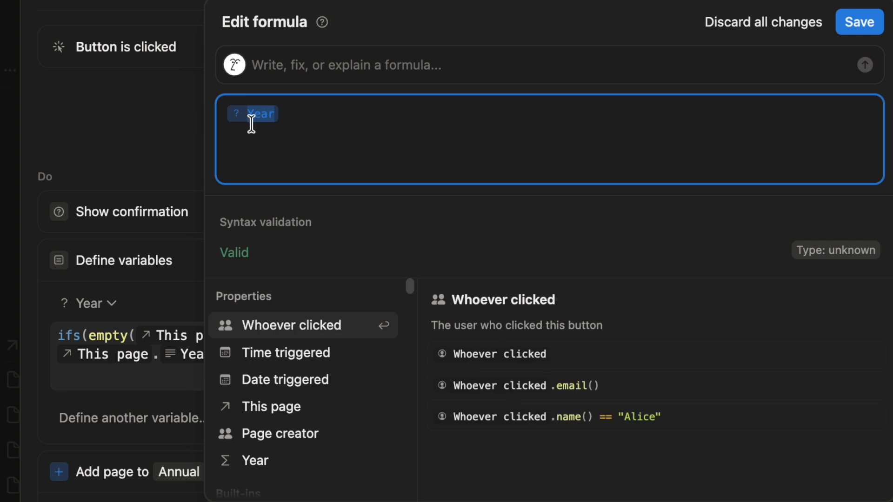
left_click(311, 135)
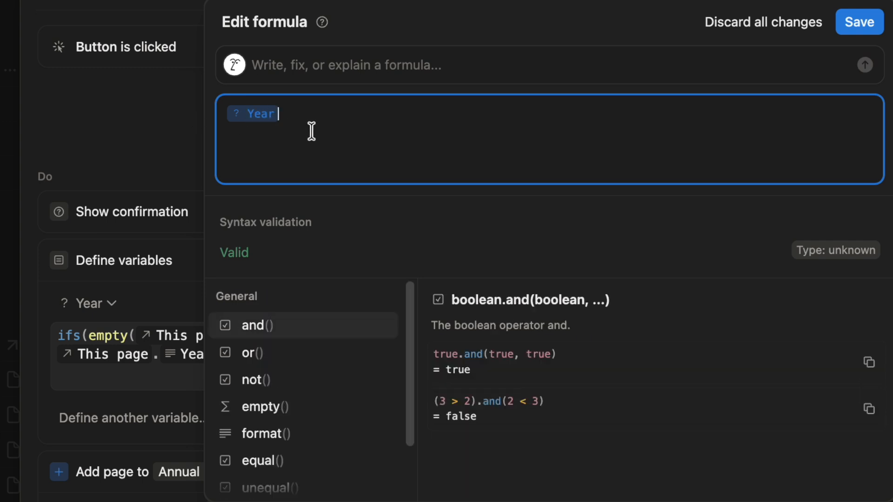
left_click(879, 30)
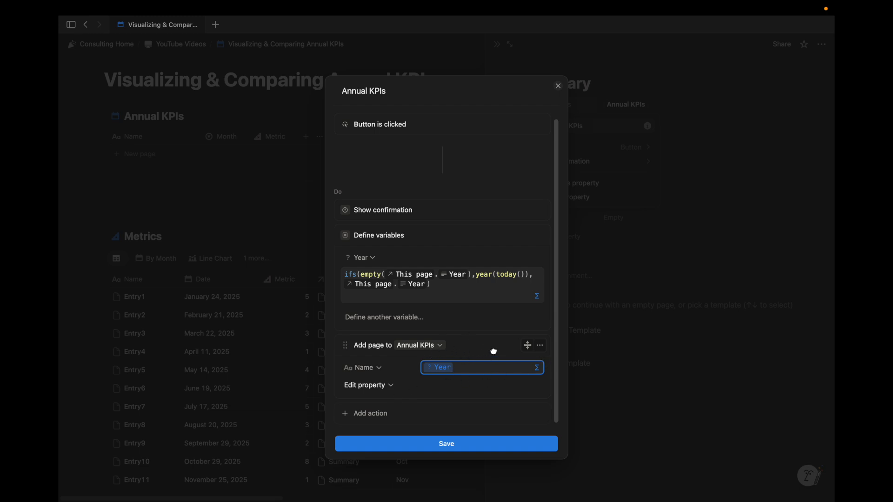
Add a second Add page to action with Annual KPIs as its data source.
left_click(373, 413)
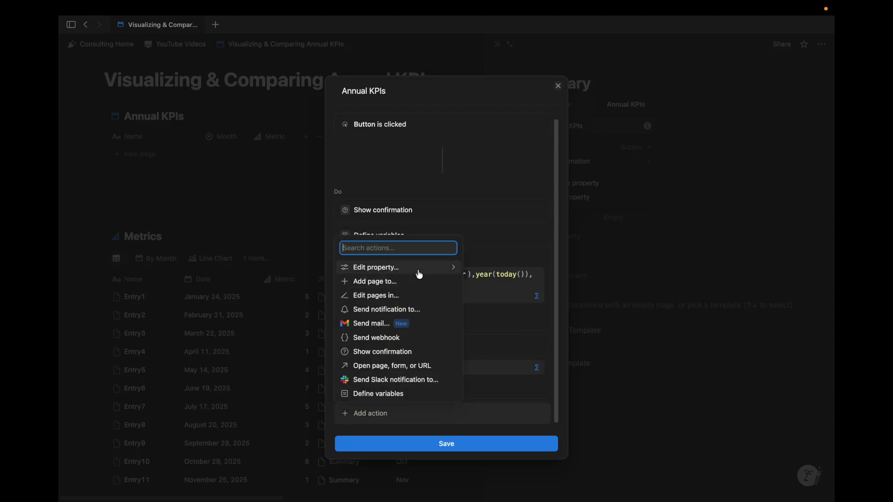
left_click(375, 281)
scroll(456, 349, "down", 2)
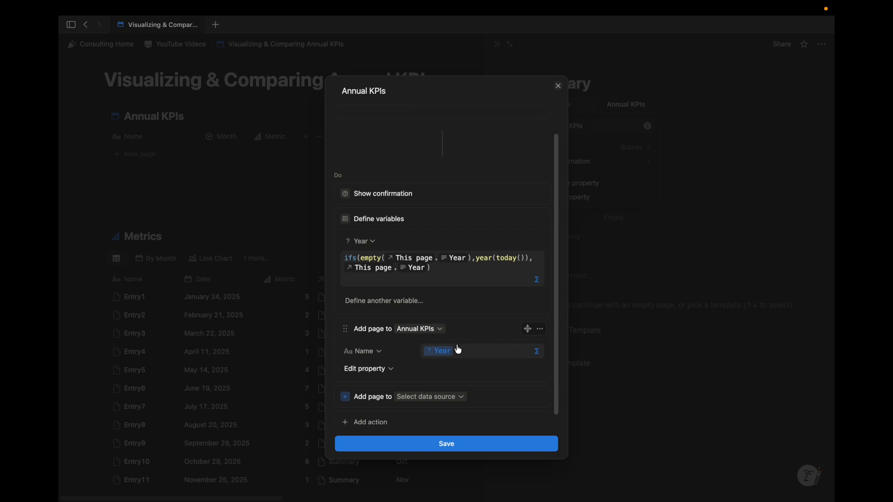
left_click(444, 389)
left_click(437, 317)
scroll(479, 323, "down", 2)
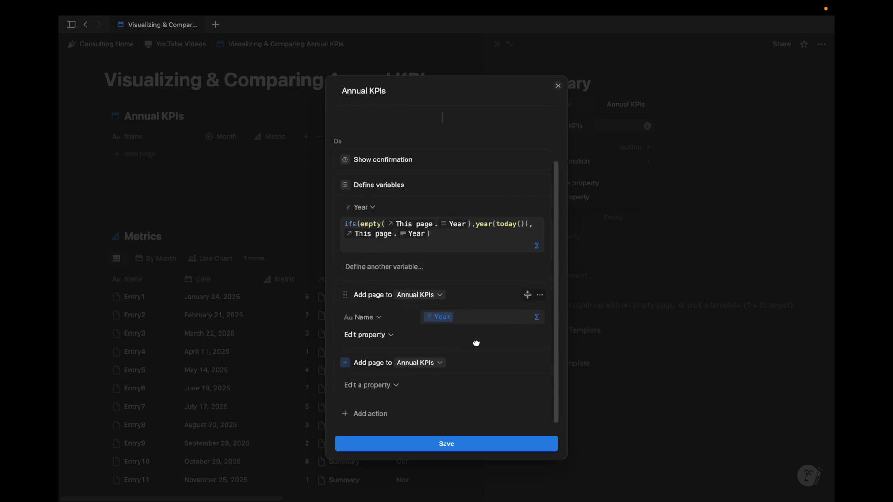
scroll(476, 343, "up", 2)
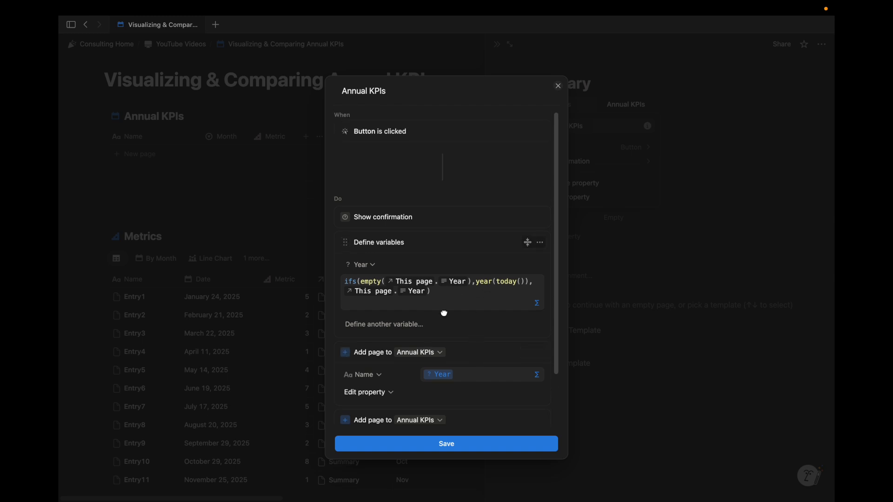
scroll(443, 314, "down", 2)
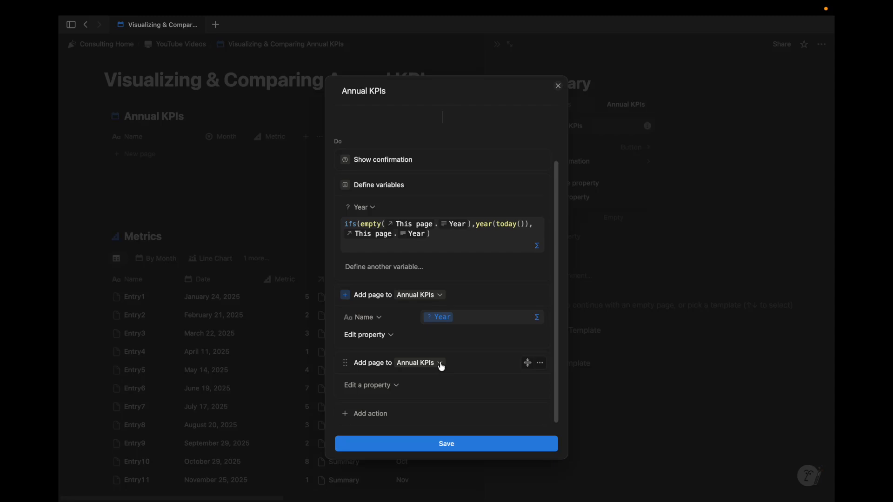
Set the second page's Name to the formula "Jan + " + Year, using the Year variable.
left_click(390, 386)
left_click(359, 426)
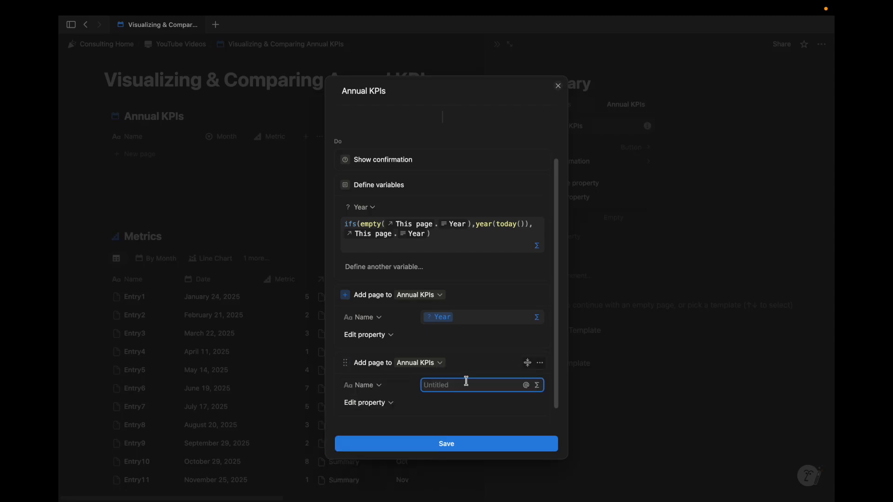
type("Jan +")
left_click(537, 386)
type("Jan")
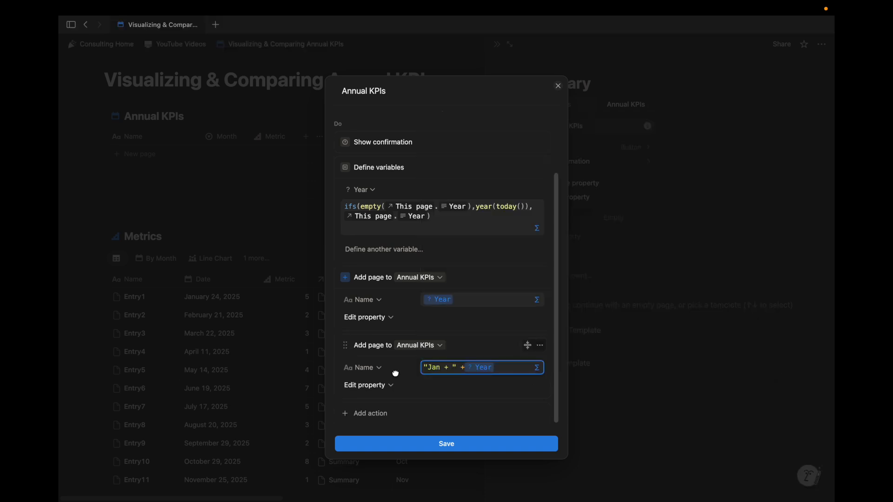
Add the Parent item property to the January page action and set it to the page added in step 3.
left_click(389, 385)
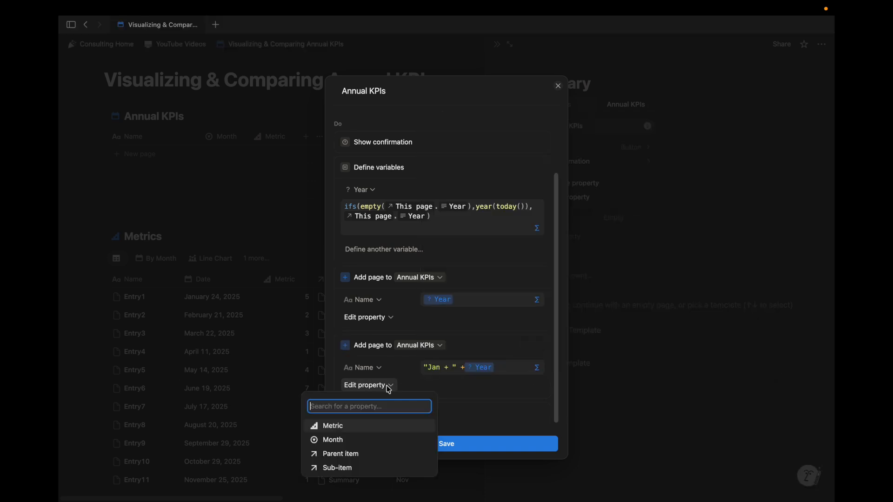
left_click(354, 452)
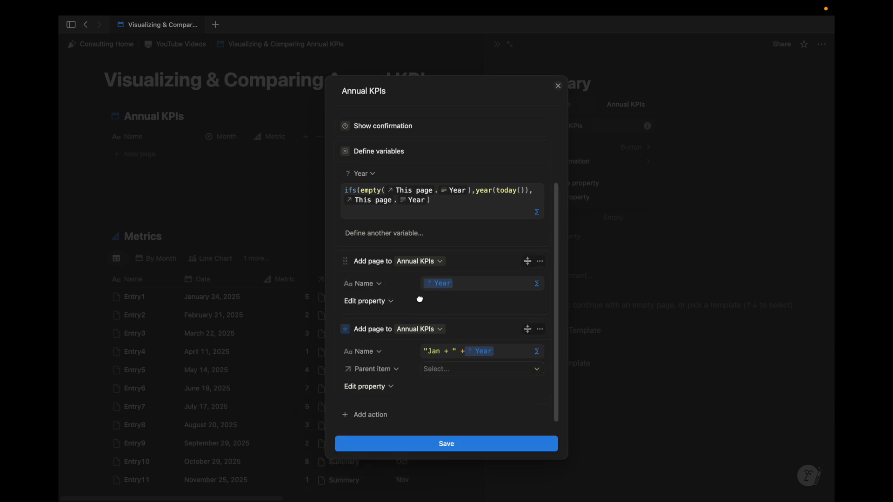
left_click(451, 370)
left_click(455, 423)
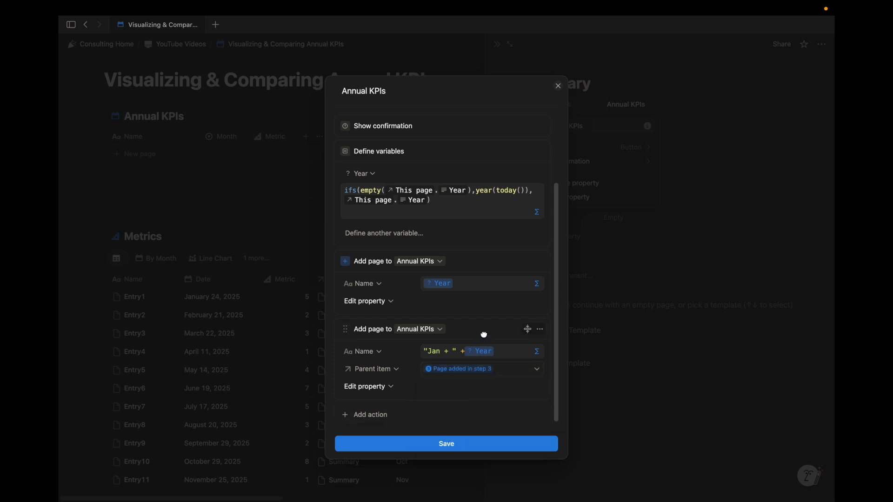
scroll(486, 336, "down", 1)
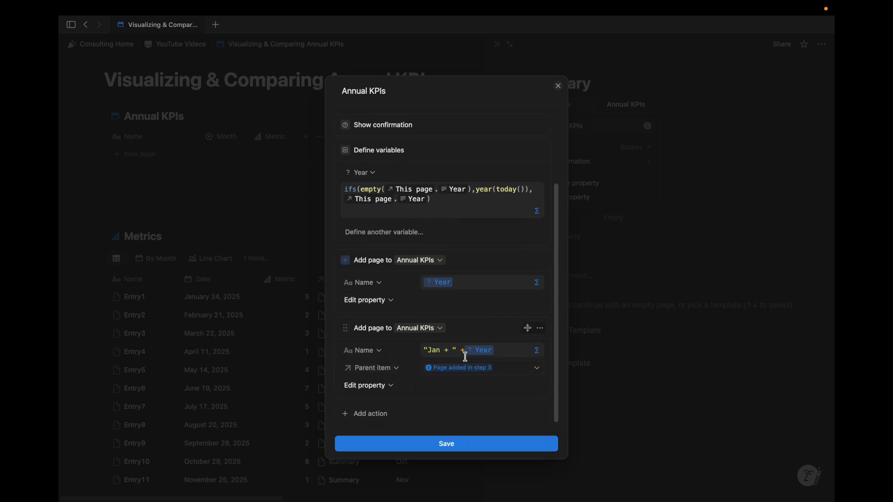
left_click(540, 328)
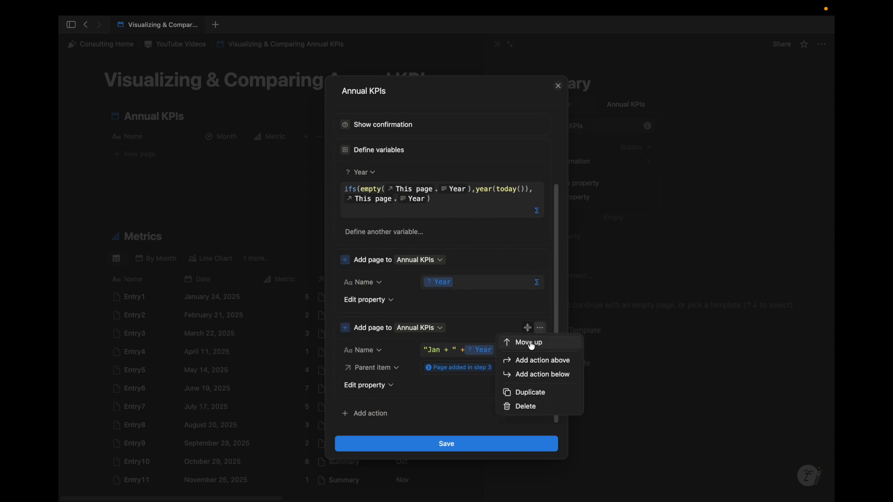
left_click(459, 331)
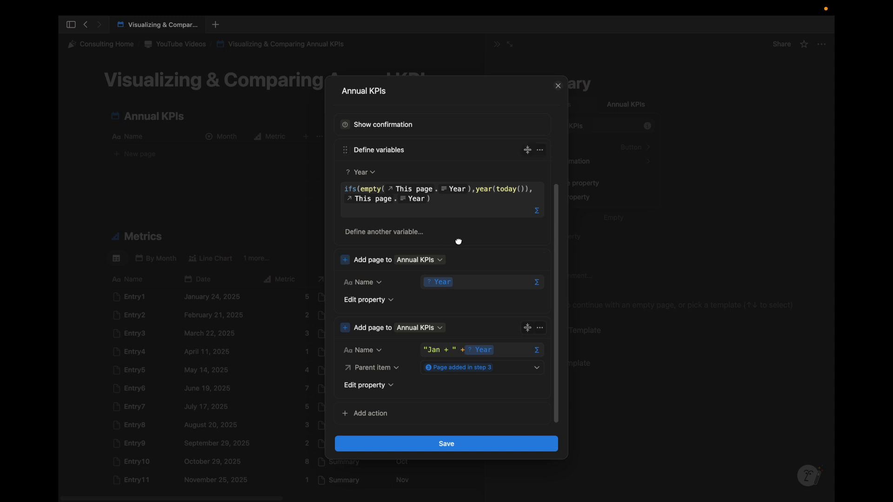
Add the Metric property to the January page action and define another variable below Year.
left_click(372, 385)
left_click(368, 426)
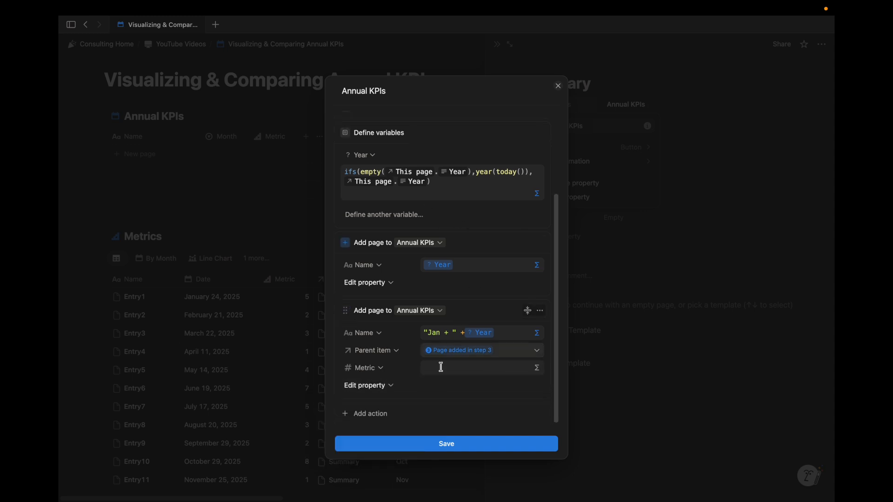
scroll(410, 298, "up", 1)
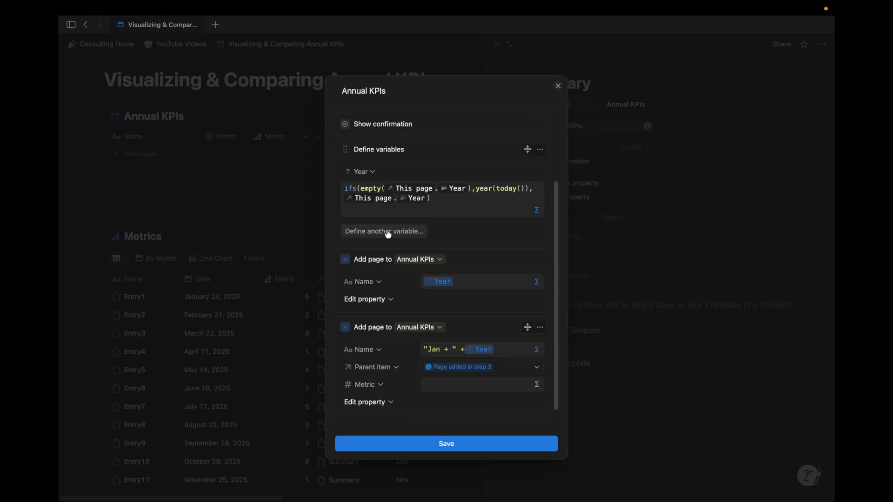
left_click(384, 231)
scroll(451, 238, "down", 1)
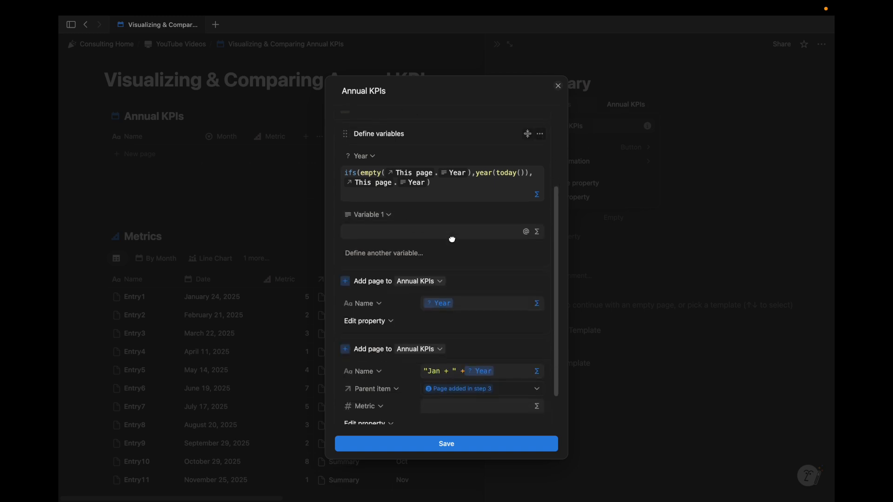
scroll(457, 218, "down", 1)
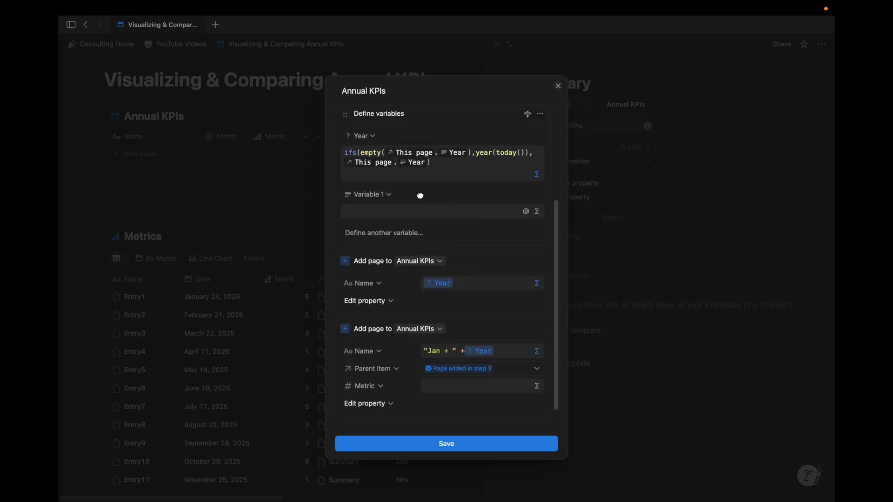
scroll(420, 195, "down", 1)
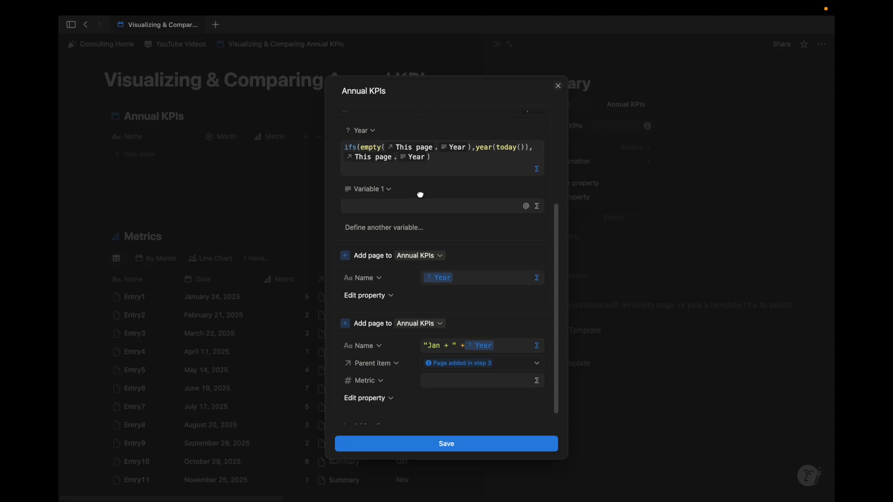
Start the new variable's formula with a map( function over This page's Metrics relation, followed by a line break.
left_click(538, 206)
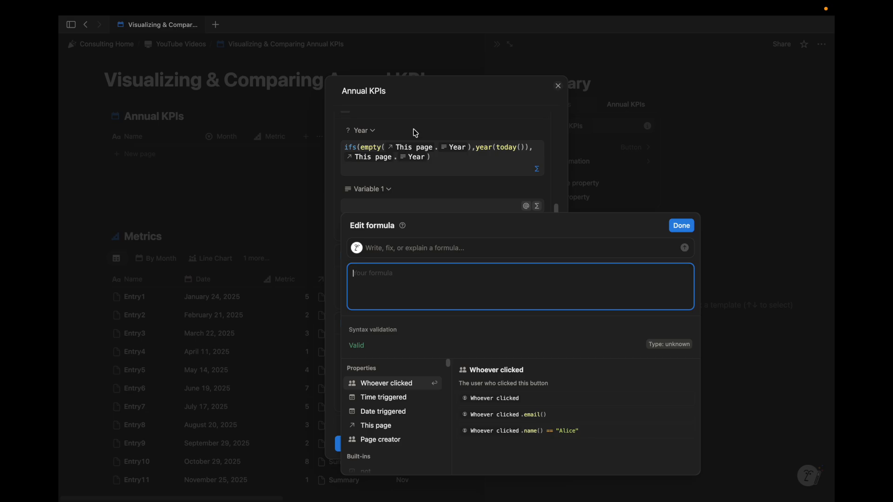
type("map(")
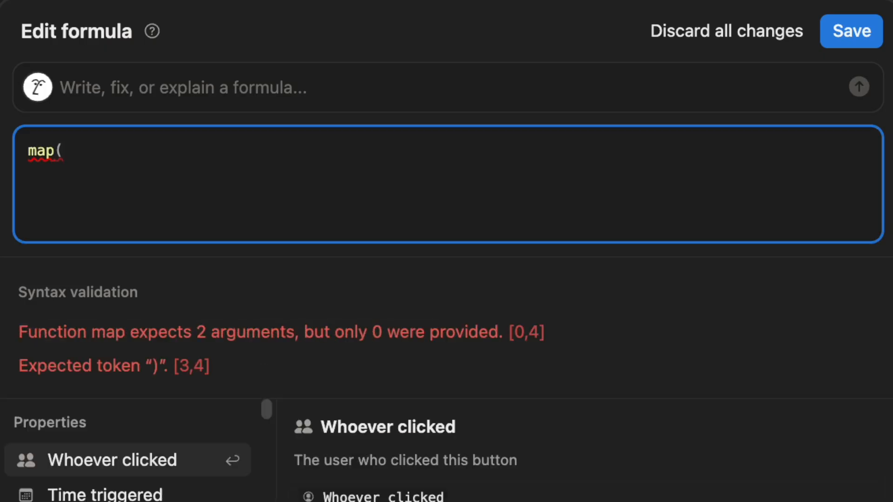
type("this")
left_click(128, 479)
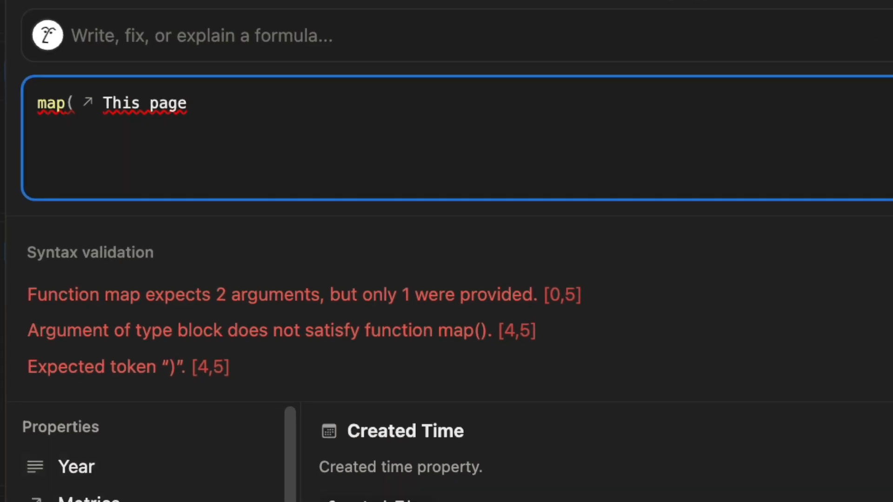
left_click(170, 498)
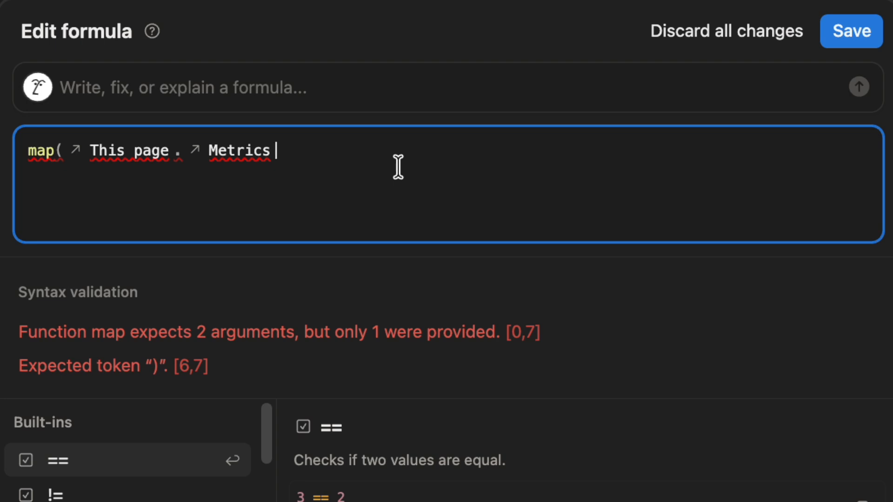
type(".")
key("BackSpace")
key("shift+Return")
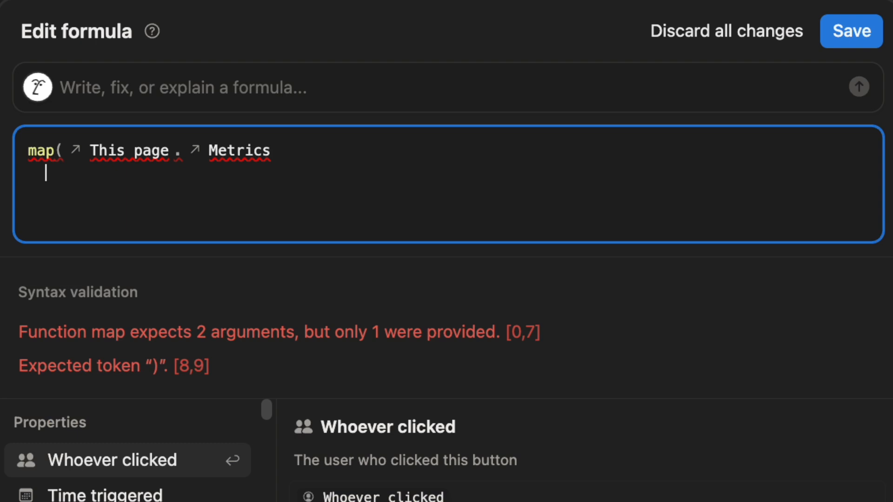
Filter the Metrics to January entries in the formula with .filter(month(current.Date) == 1).
type(".filter(")
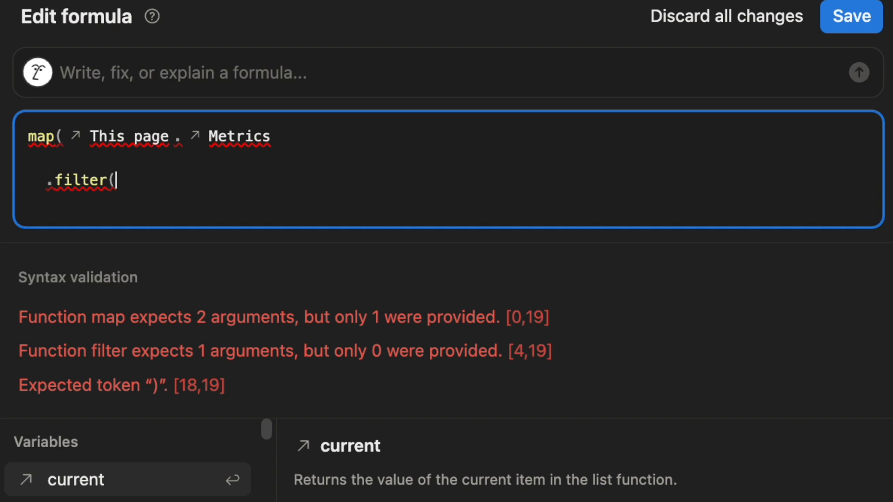
left_click(138, 482)
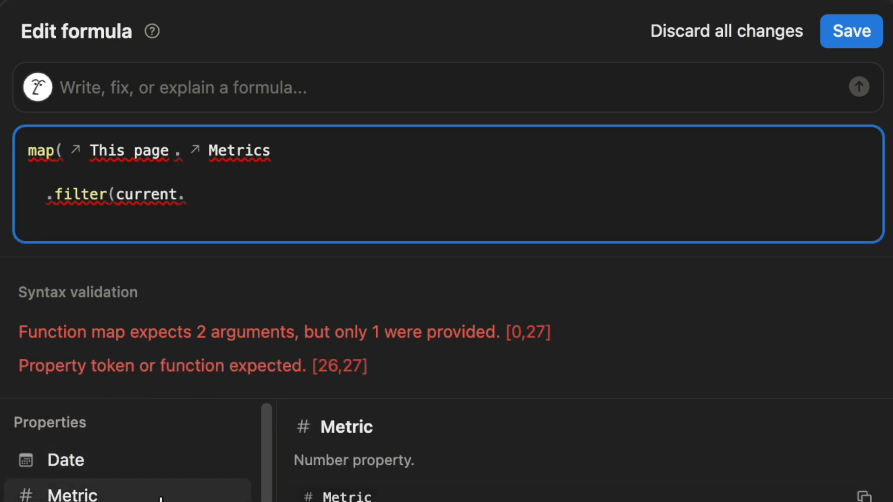
left_click(148, 460)
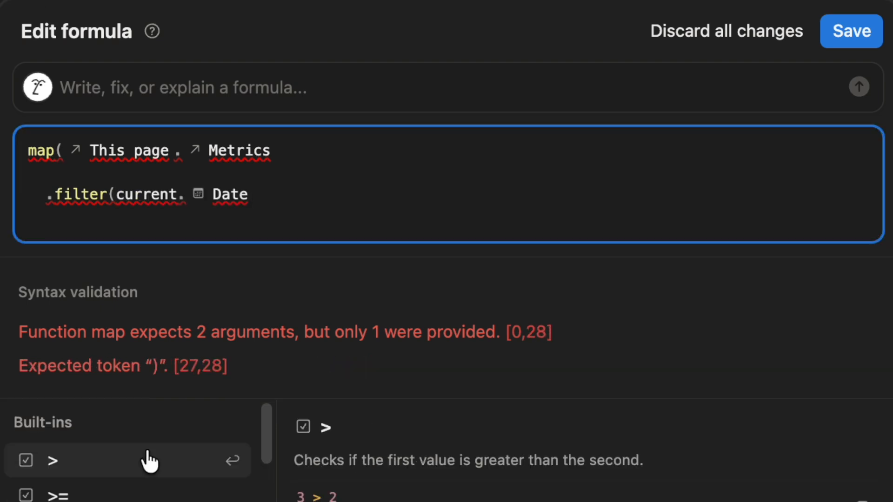
left_click(116, 191)
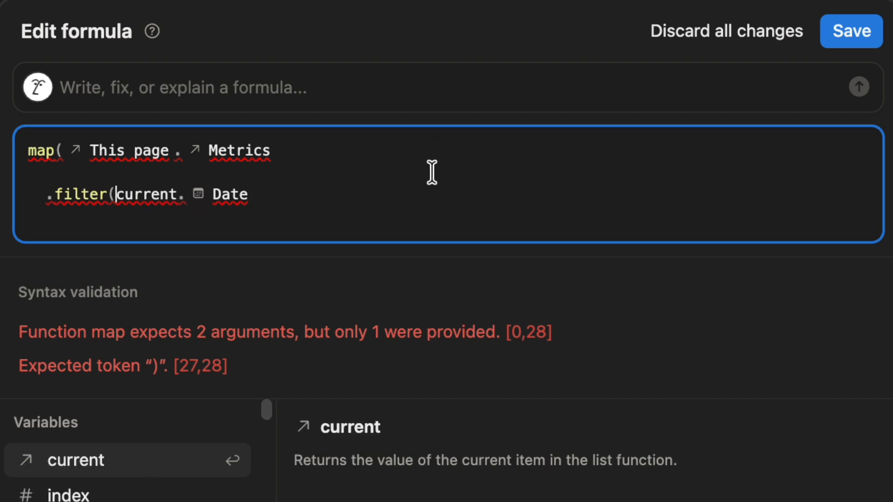
type("month(")
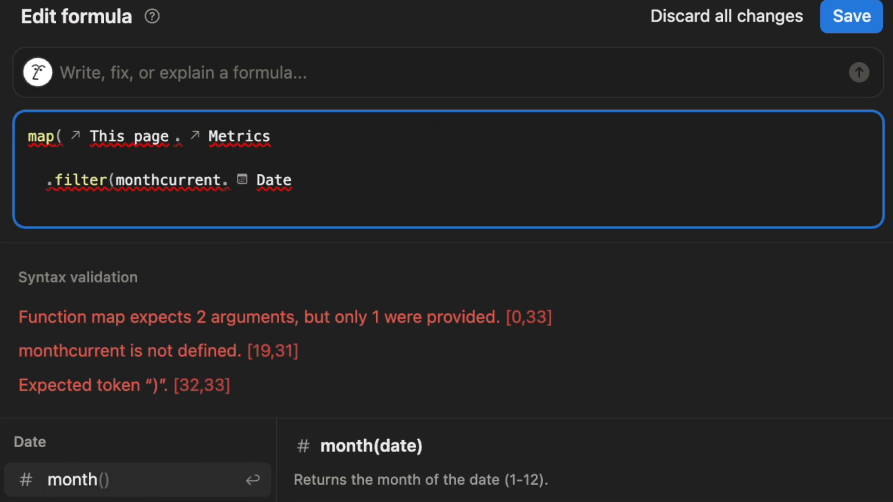
left_click(506, 199)
type(")")
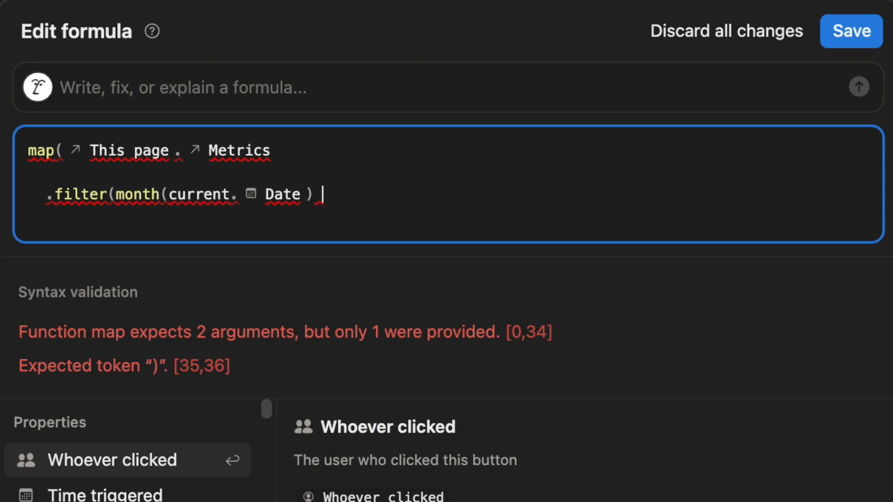
type("== ")
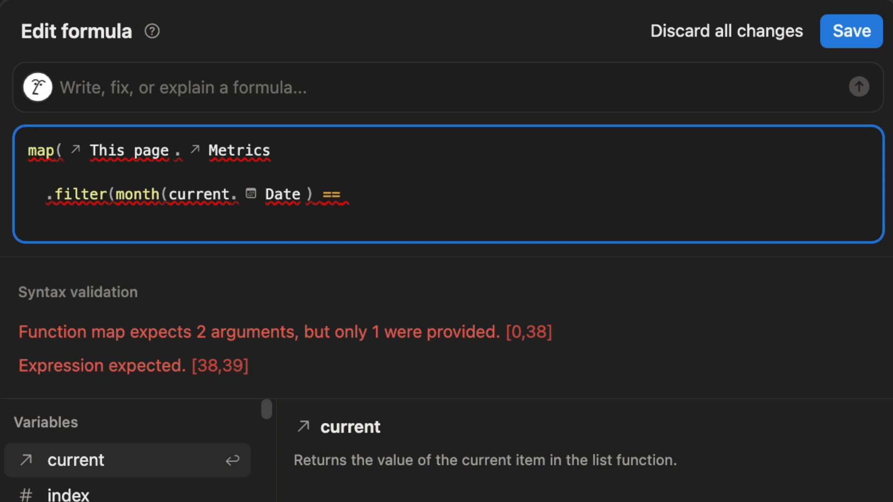
type("1")
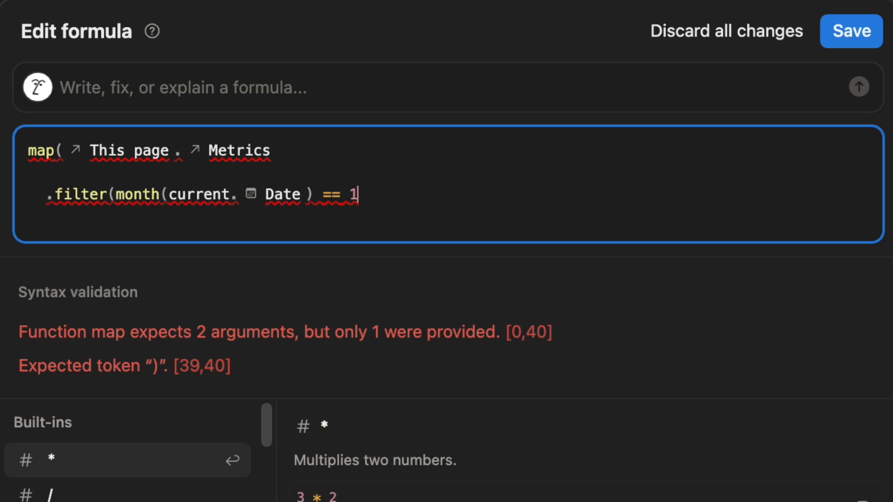
type(")")
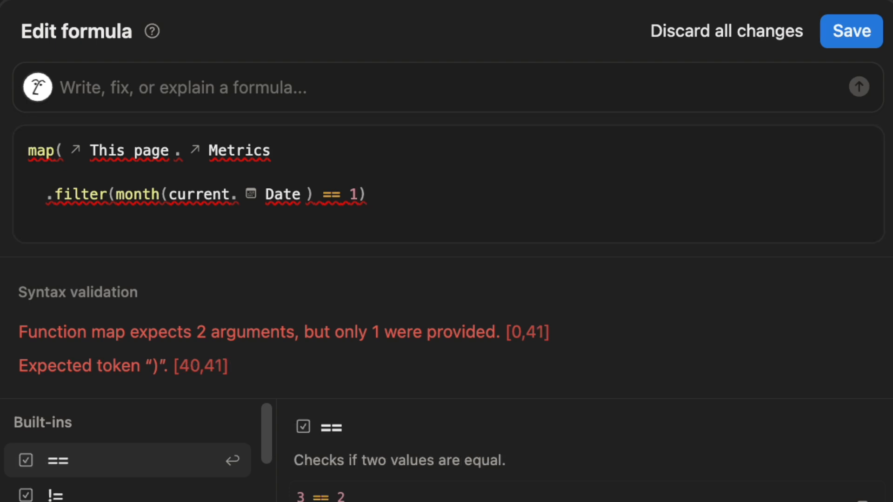
Complete the map function with current.Metric as its second argument and check the formula's result type.
left_click(476, 196)
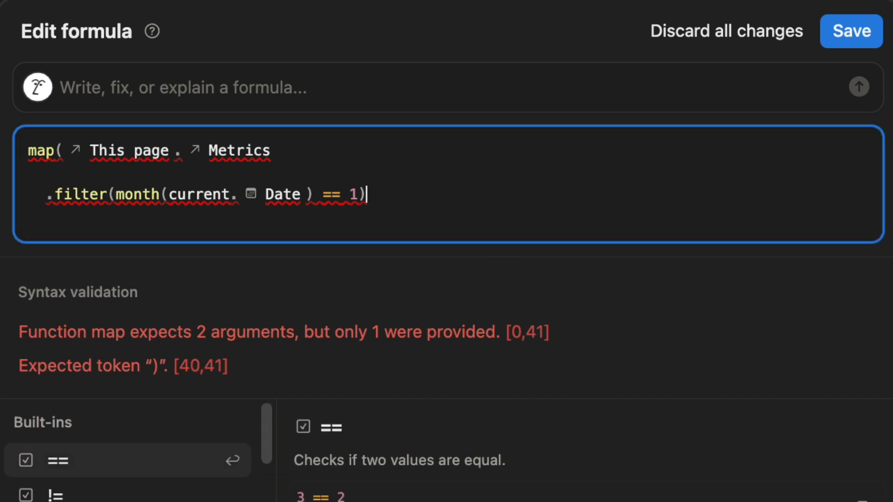
type(",")
type("current.")
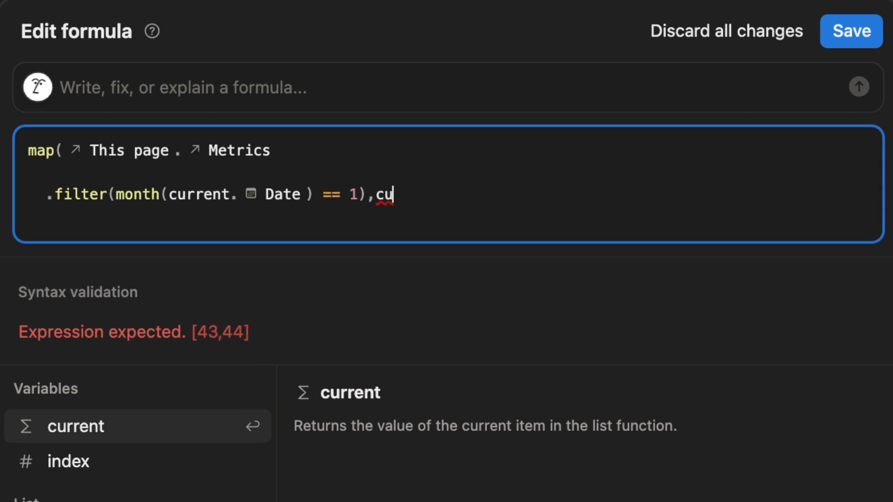
left_click(187, 477)
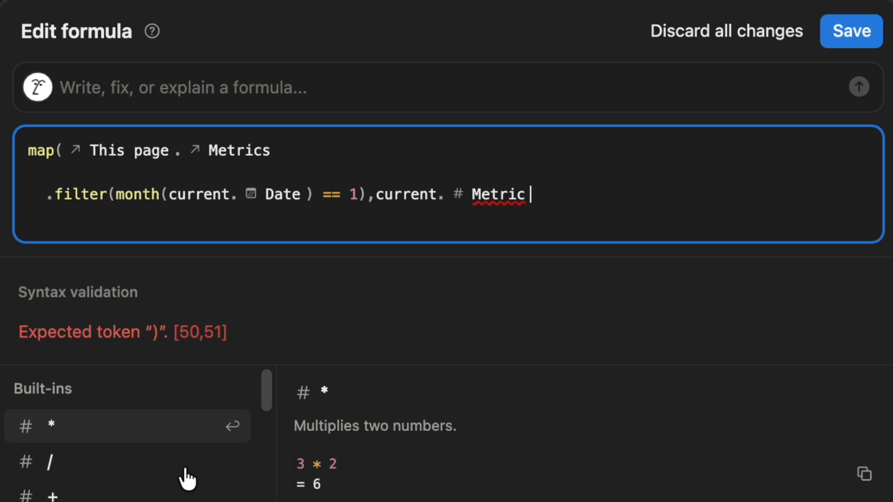
type(")")
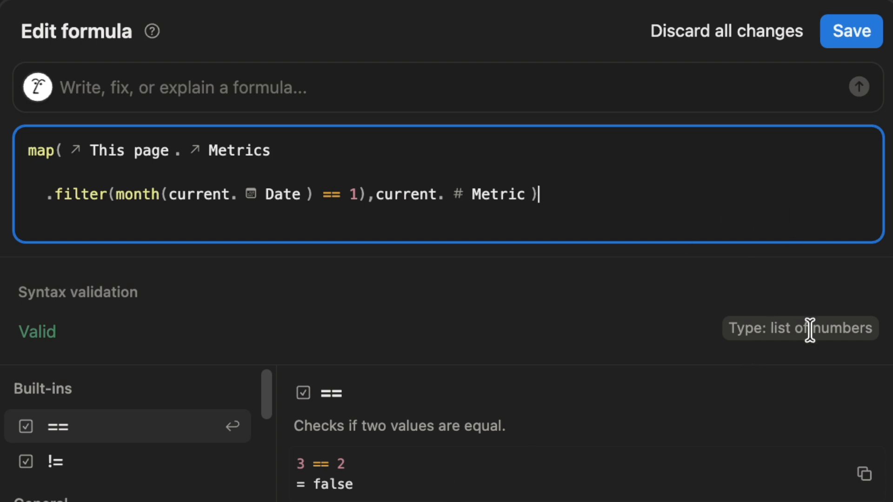
left_click_drag(862, 321, 690, 317)
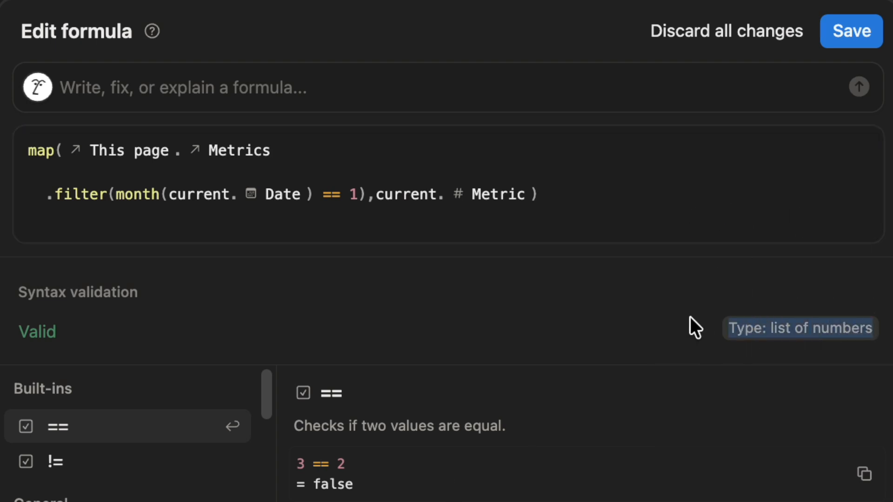
Try averaging the mapped January Metric values by appending .mean() to the formula.
left_click(600, 198)
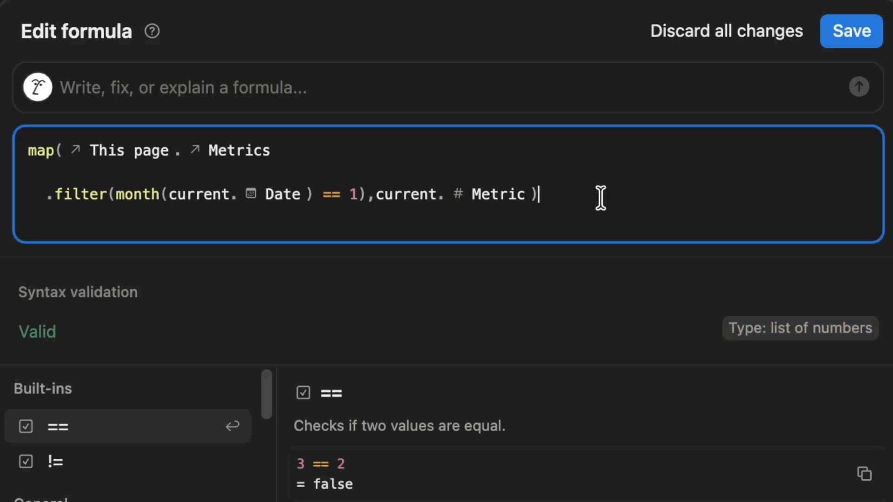
type(".sum()")
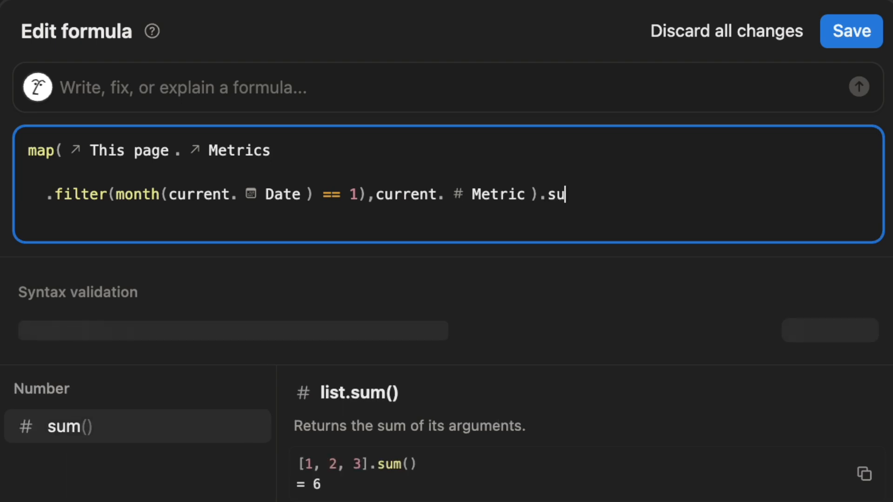
key("BackSpace")
key("BackSpace")
key("BackSpace")
key("BackSpace")
key("BackSpace")
type("mean()")
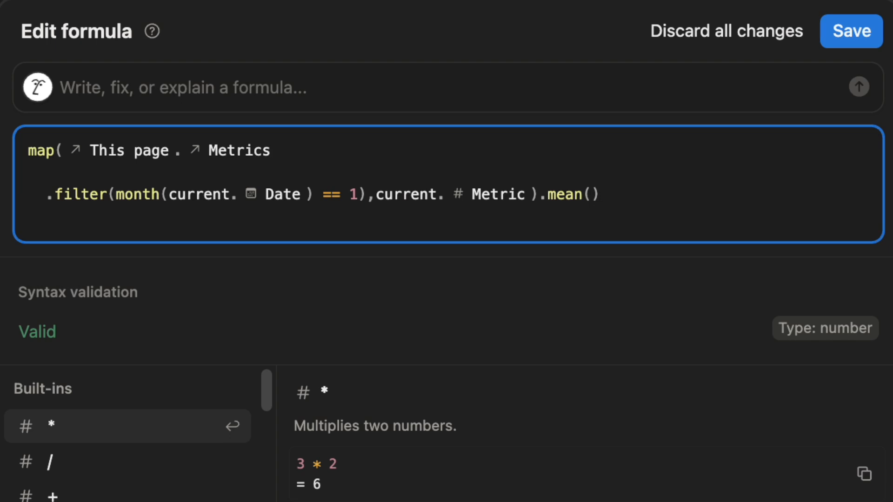
Total the mapped January values with sum() in place of mean(), and check the formula's result type.
left_click_drag(647, 200, 551, 200)
type("sum()")
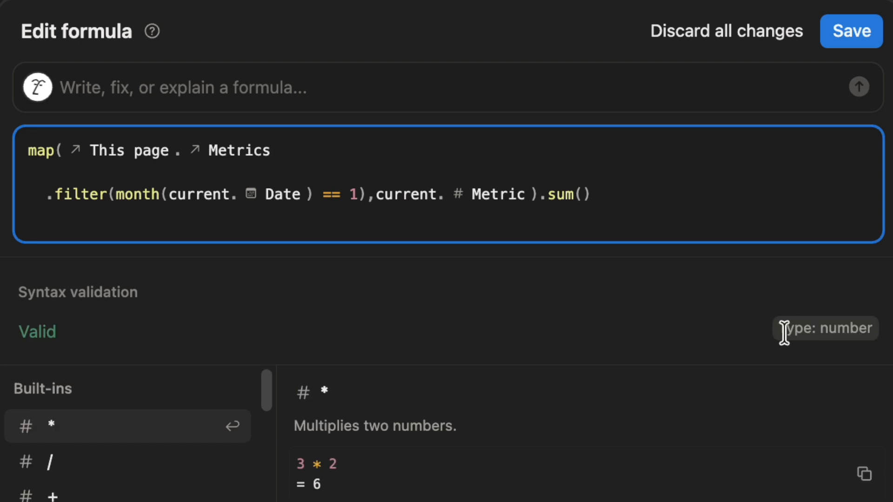
left_click_drag(785, 332, 872, 340)
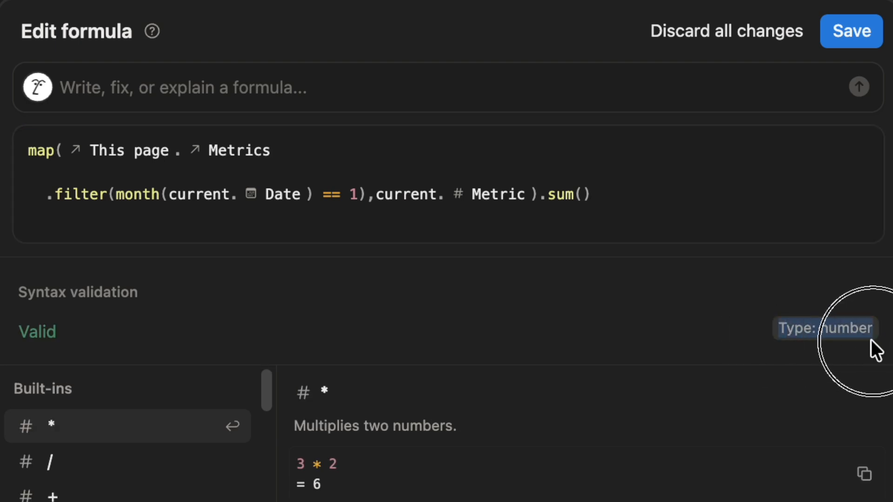
Remove the sum() call from the end of the map formula and re-enter it.
left_click(663, 206)
key("BackSpace")
key("BackSpace")
key("BackSpace")
key("BackSpace")
key("BackSpace")
key("BackSpace")
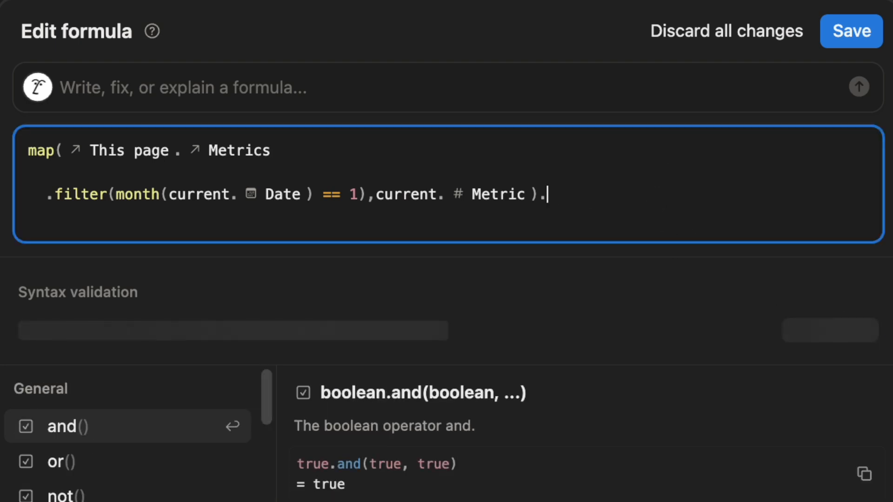
type(".sum()")
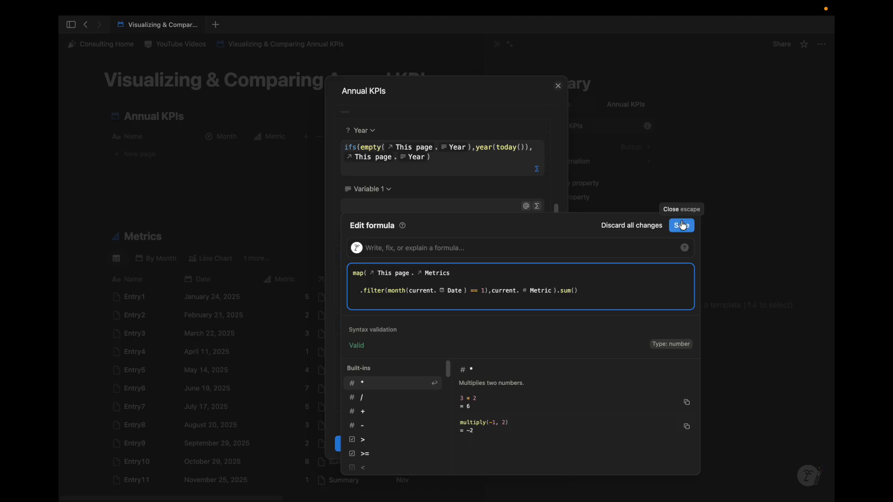
Save the January total formula and the Annual KPIs automation.
left_click(852, 31)
scroll(475, 289, "up", 2)
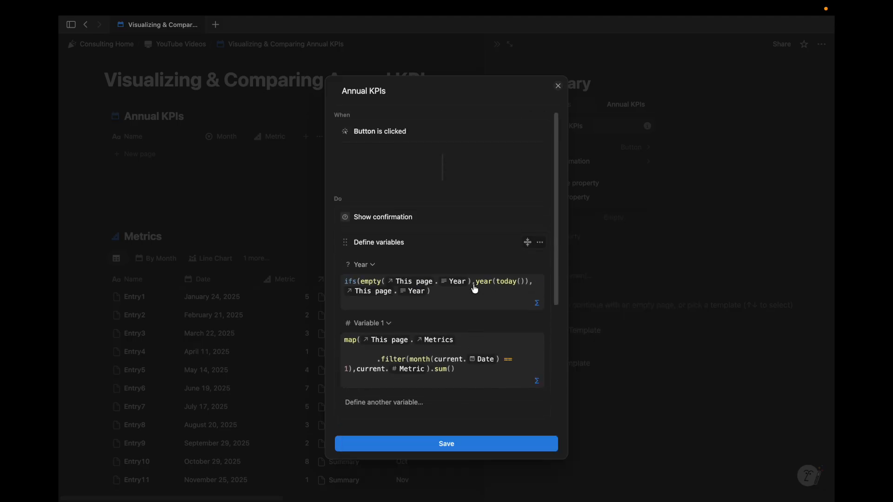
scroll(472, 261, "down", 5)
left_click(479, 446)
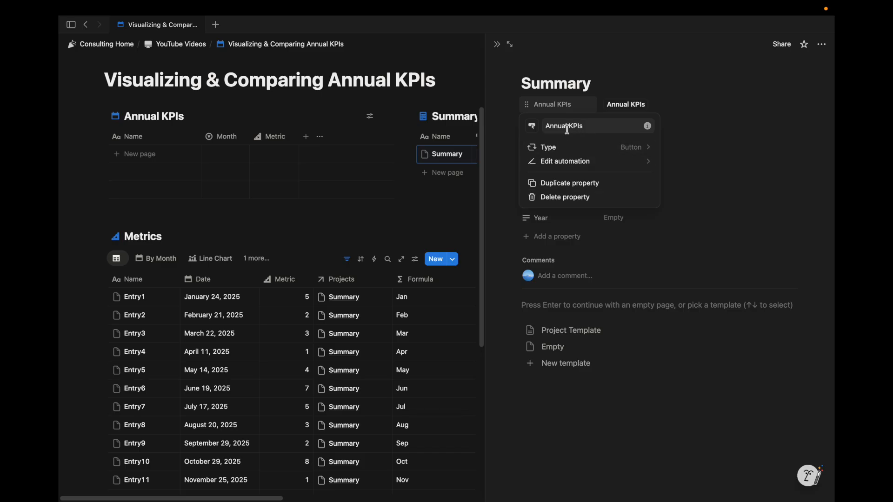
Reopen the Annual KPIs automation for editing and rename Variable 1 to Jan Sum.
left_click(602, 167)
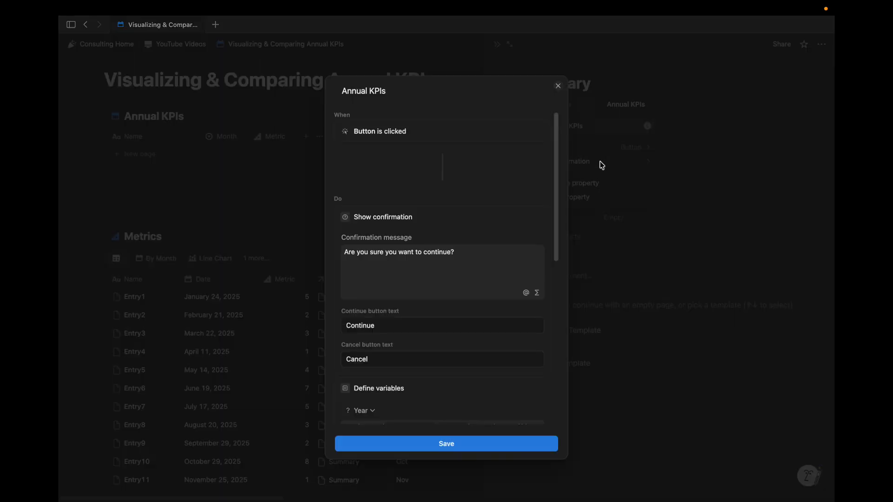
scroll(425, 271, "down", 1)
left_click(526, 204)
scroll(487, 281, "down", 3)
left_click(363, 164)
type("Jan Sum")
left_click(475, 218)
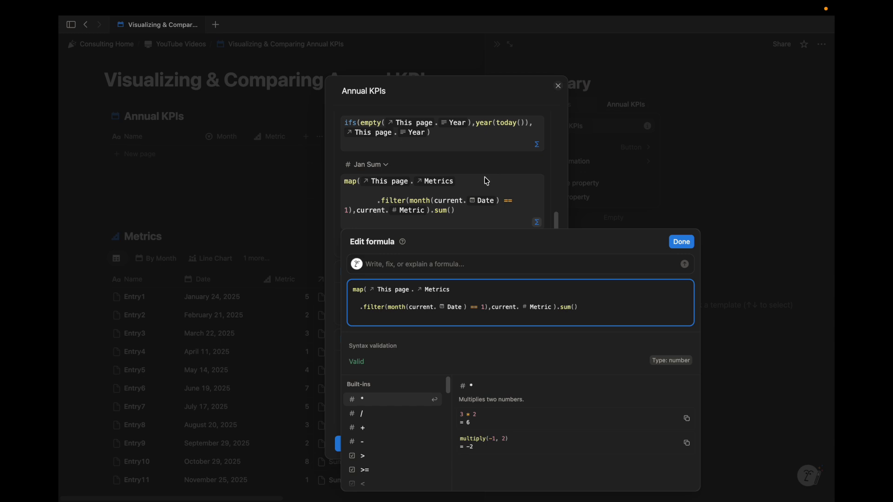
left_click(684, 242)
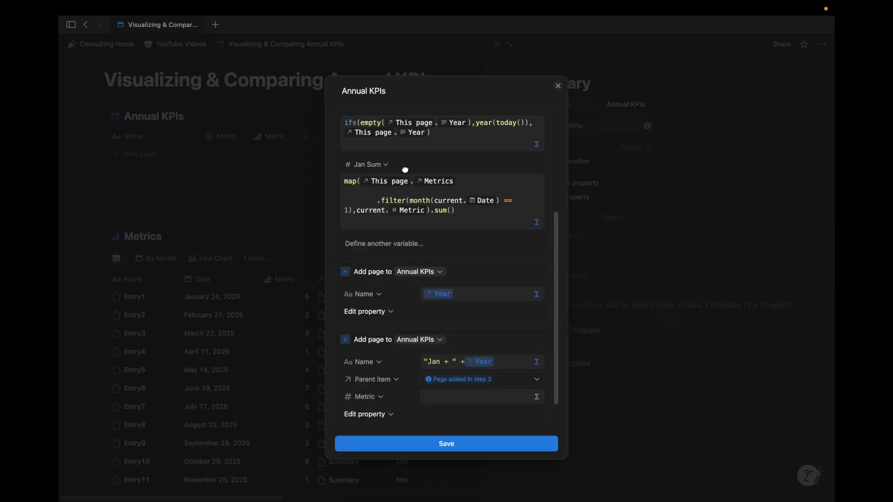
In the Jan Sum formula, insert line breaks between the month filter and the current.Metric argument.
scroll(484, 236, "up", 1)
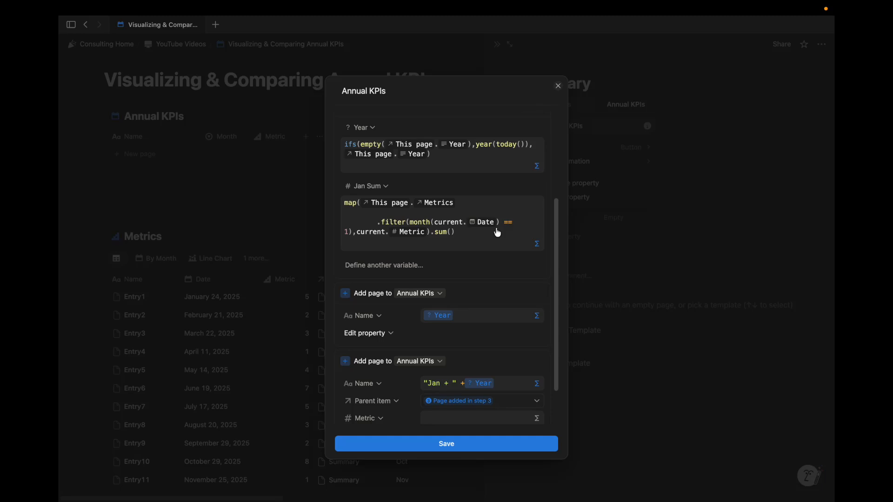
left_click(490, 235)
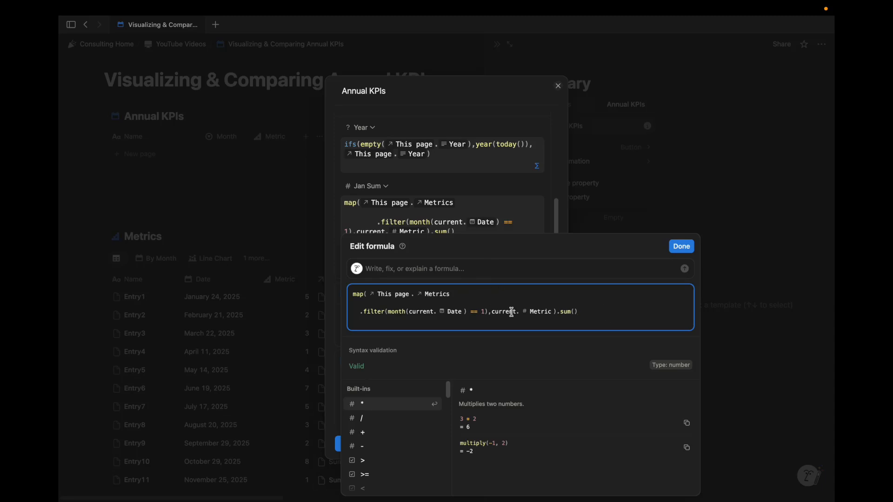
left_click(487, 311)
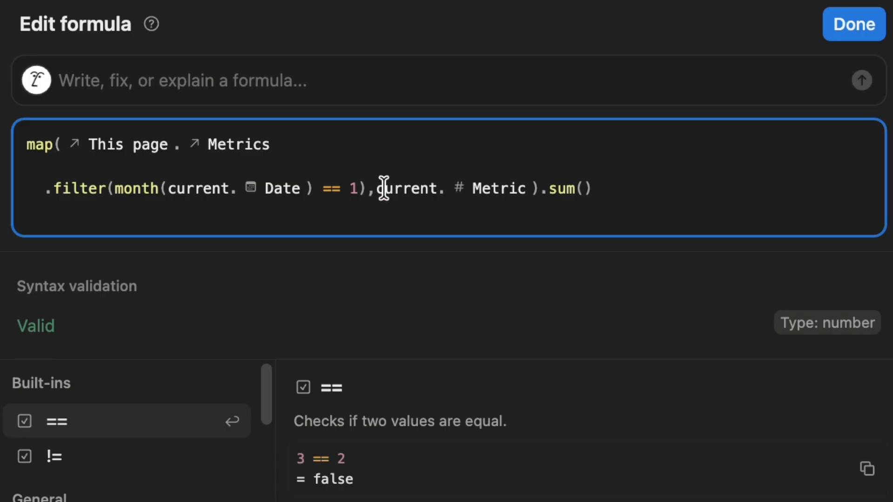
key("shift+Return")
key("shift+Return")
key("shift+Return")
left_click(326, 163)
left_click_drag(380, 135, 86, 163)
left_click(81, 170)
Below the month filter, add a second filter beginning .filter(year(current.Date) ==.
type(".fi")
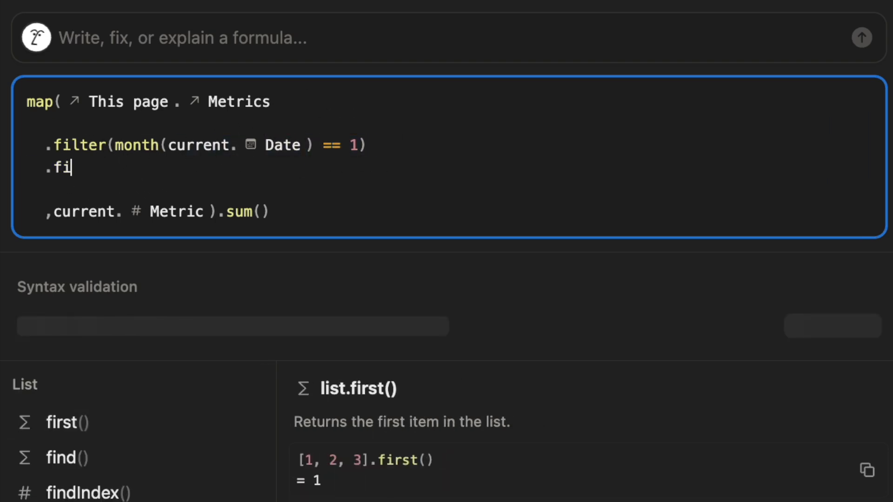
type("lter(current. Date")
key("Return")
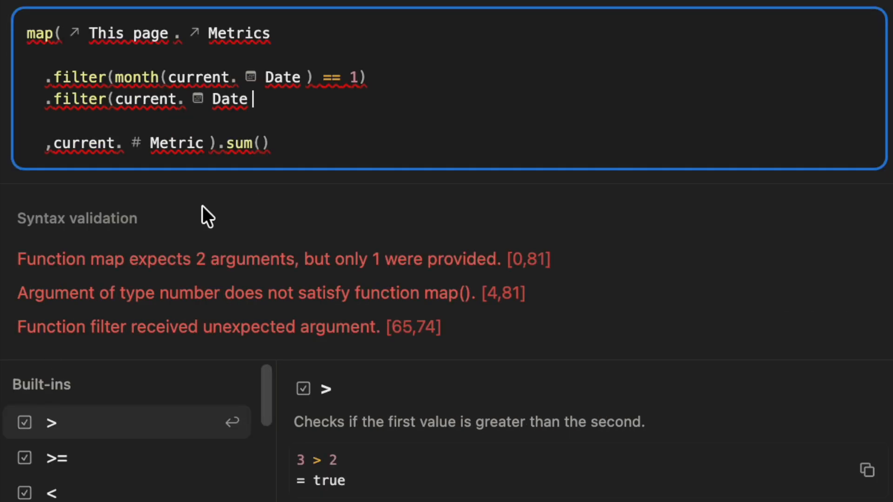
left_click(119, 105)
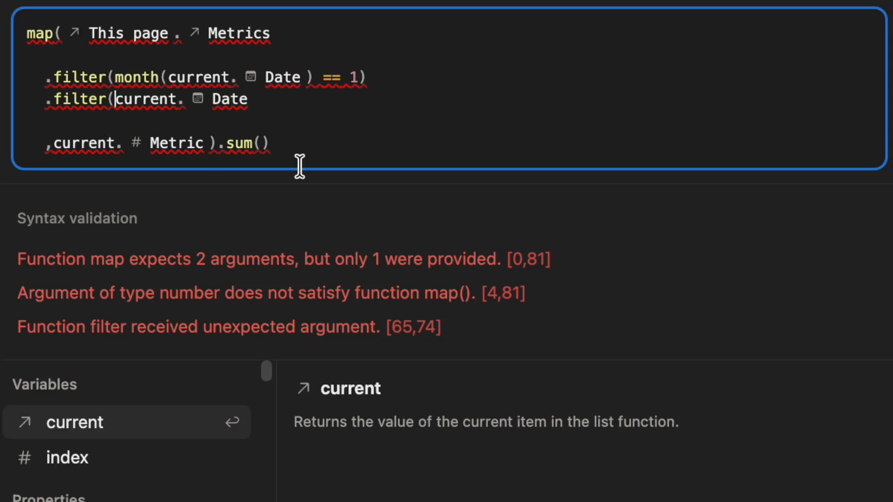
type("year(")
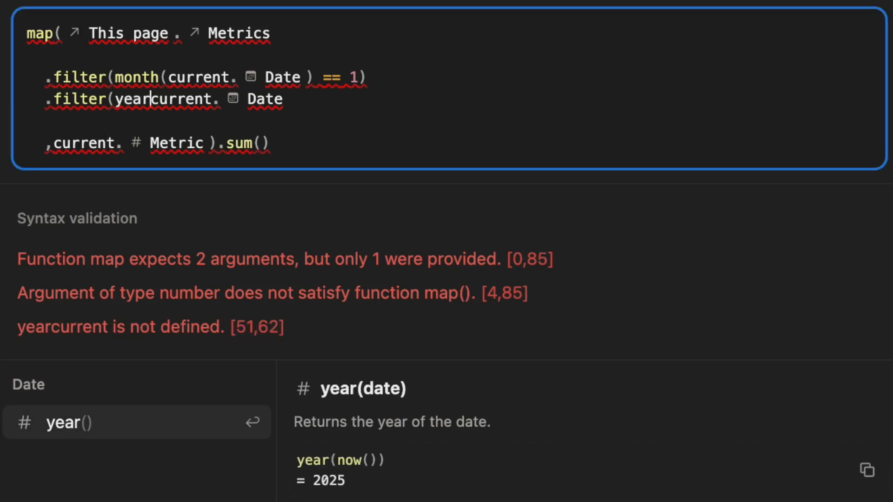
left_click(335, 97)
type(") ==")
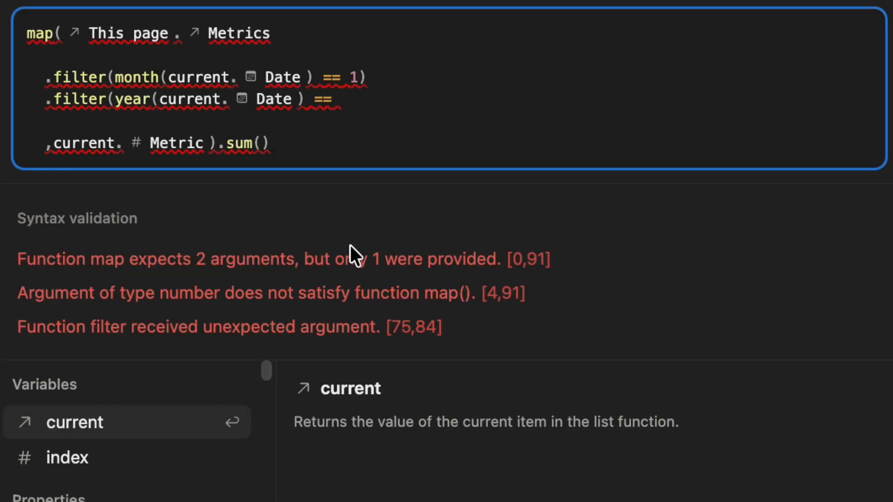
Try using year as the comparison value in the second filter.
type("year(current. Date ) == year")
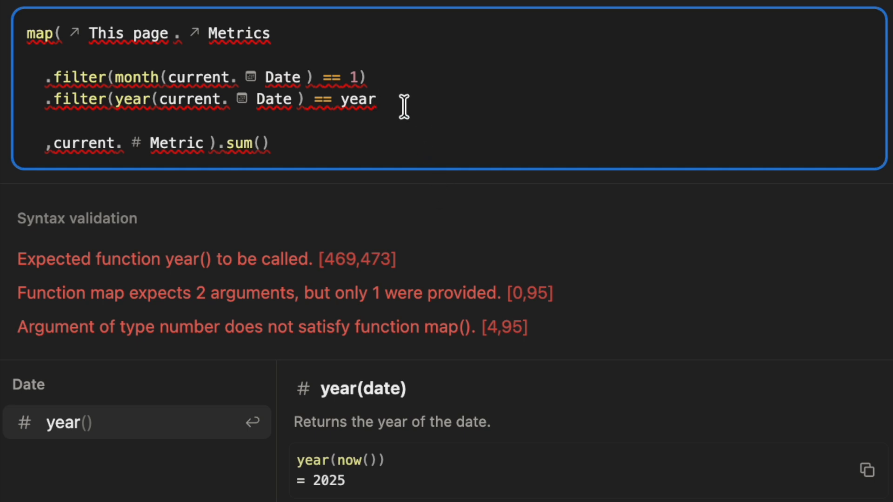
key("BackSpace")
key("BackSpace")
key("BackSpace")
key("BackSpace")
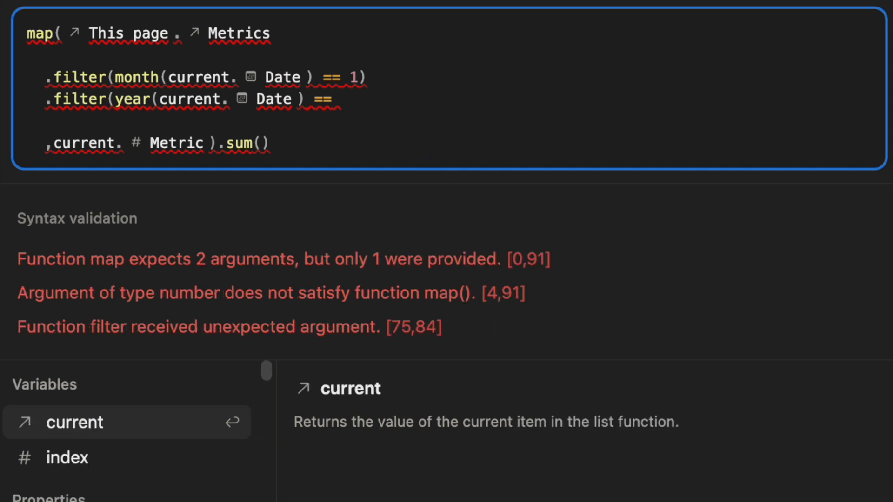
Complete the year filter with the Year variable's expression ifs(empty(This page.Year),year(today()),This page.Year) and a closing parenthesis, and save the formula.
left_click(845, 77)
scroll(464, 215, "up", 1)
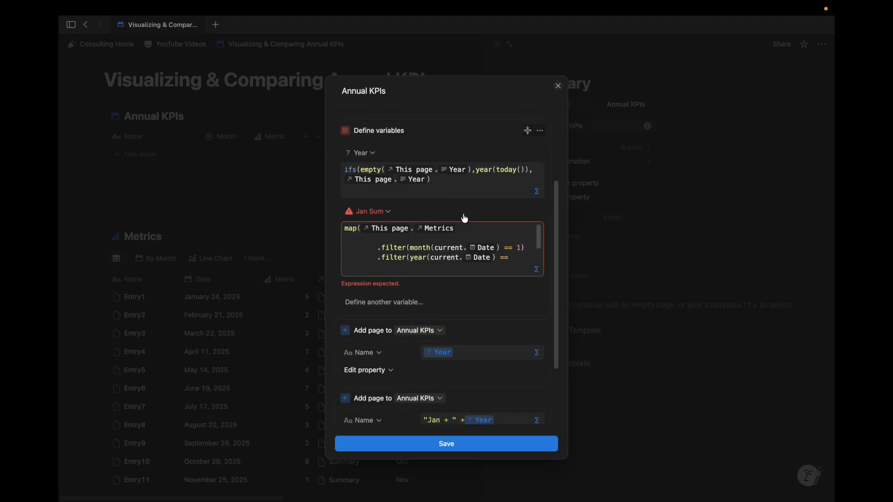
left_click(462, 236)
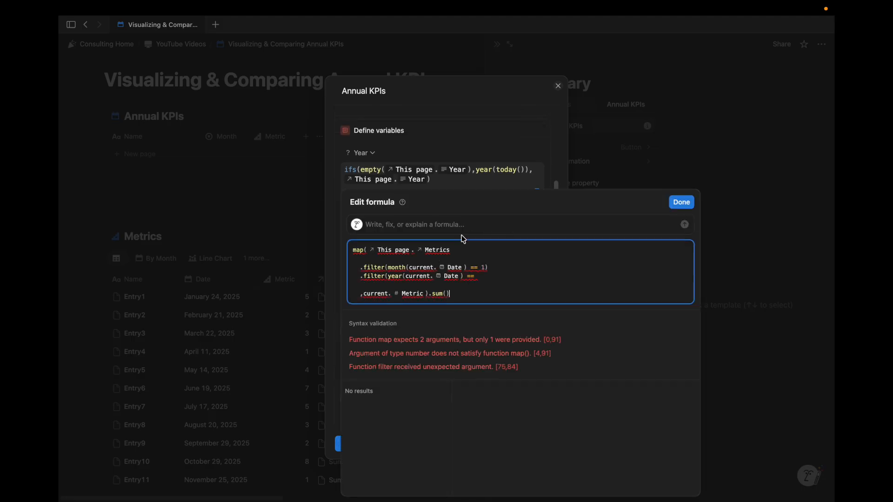
left_click(496, 136)
left_click(463, 185)
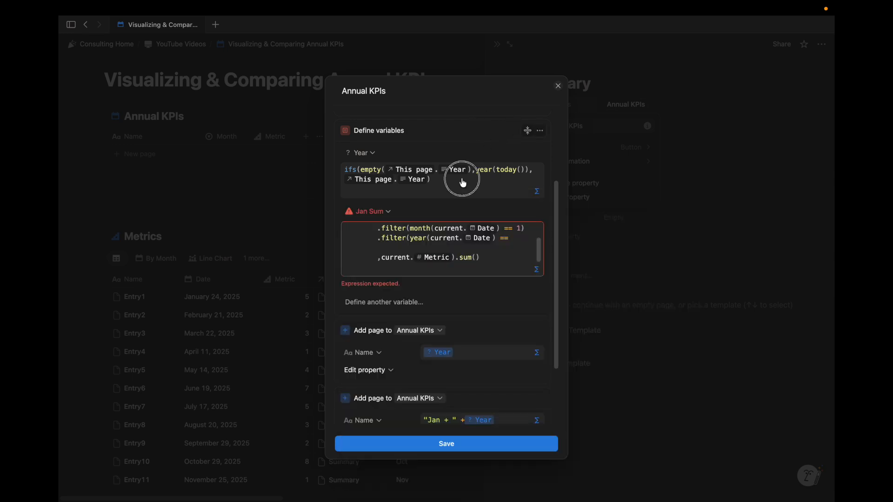
key("super+a")
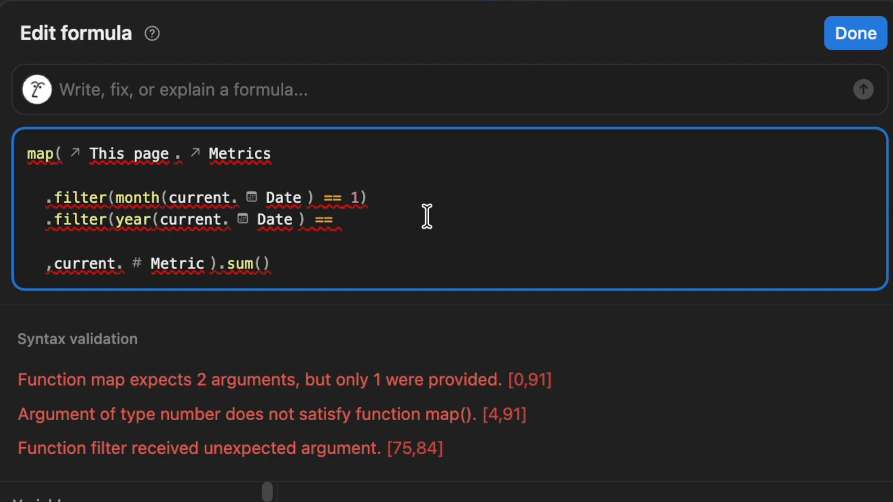
type("ifs(empty( This page . Year ),year(today()), This page . Year )")
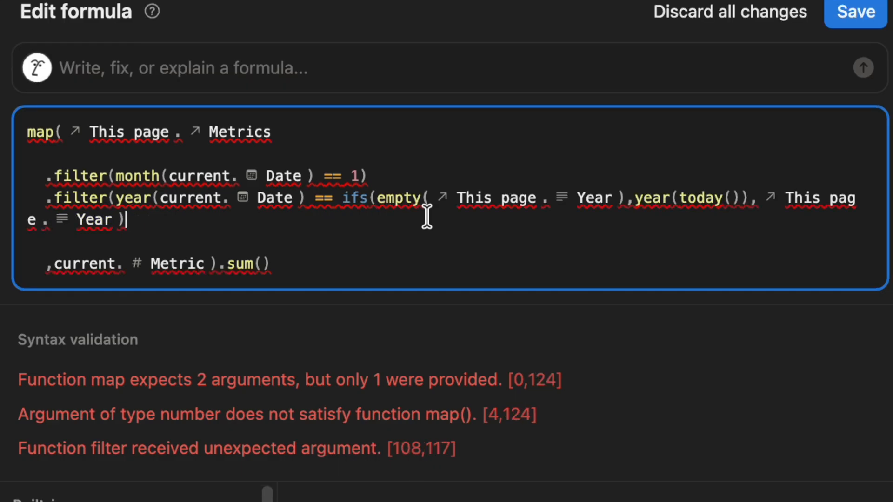
type(")")
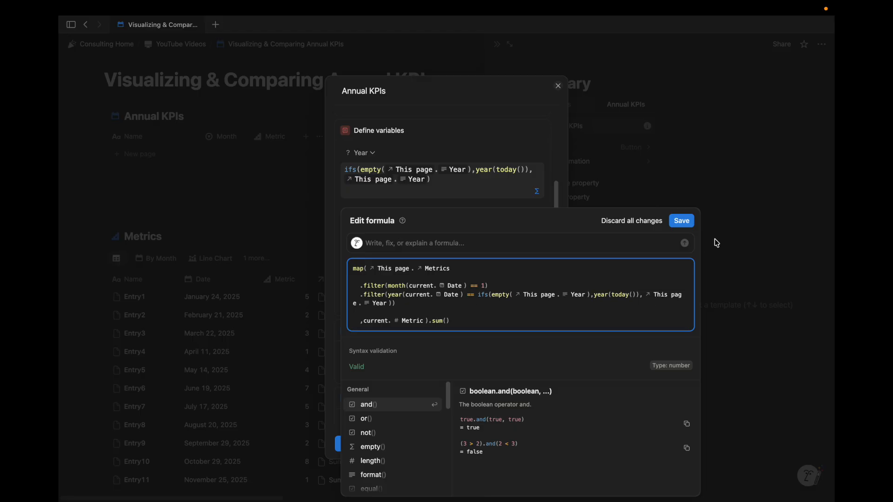
left_click(683, 219)
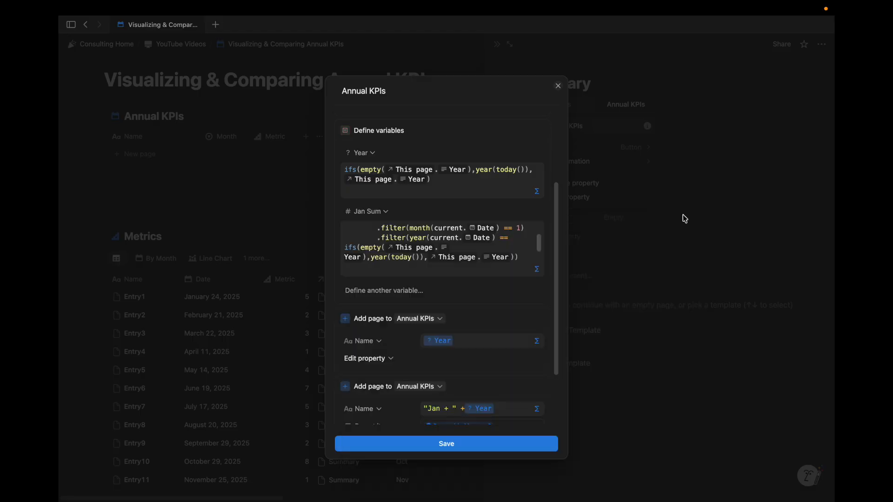
Review the complete Jan Sum formula with its month and year filters.
scroll(450, 253, "up", 1)
scroll(450, 253, "down", 2)
scroll(451, 253, "up", 2)
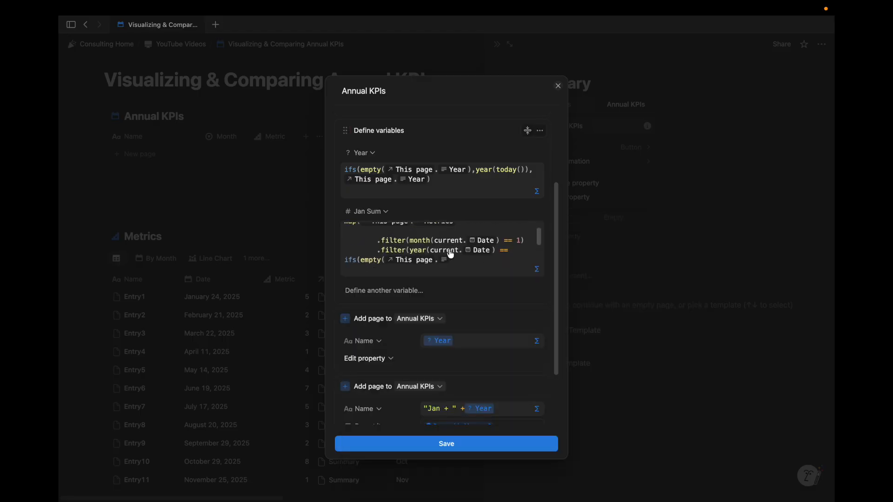
scroll(451, 253, "down", 1)
scroll(455, 259, "up", 2)
scroll(455, 260, "down", 3)
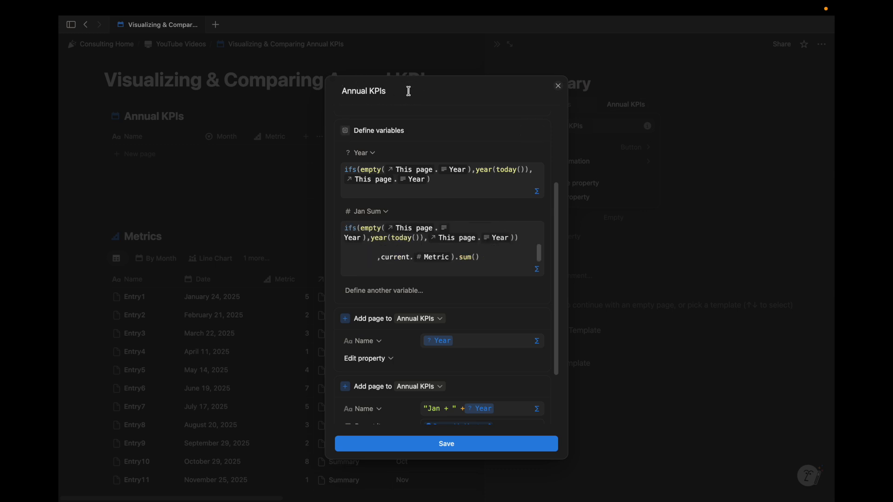
Set the January page's Metric to the Jan Sum variable and correct its Name formula to "Jan " + Year.
scroll(466, 275, "down", 2)
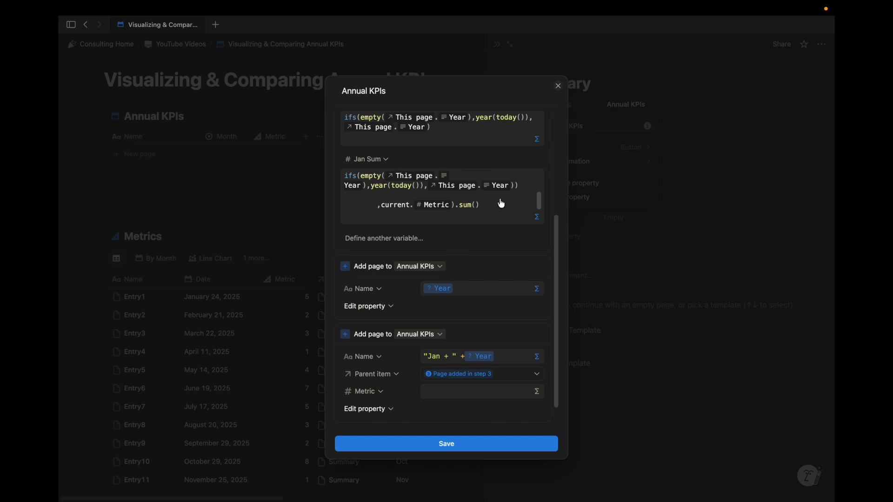
left_click(537, 393)
scroll(139, 366, "down", 5)
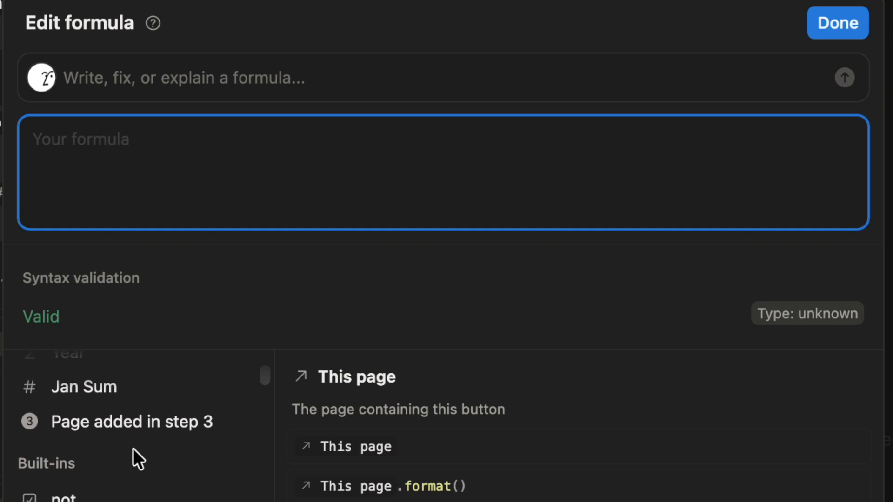
left_click(76, 390)
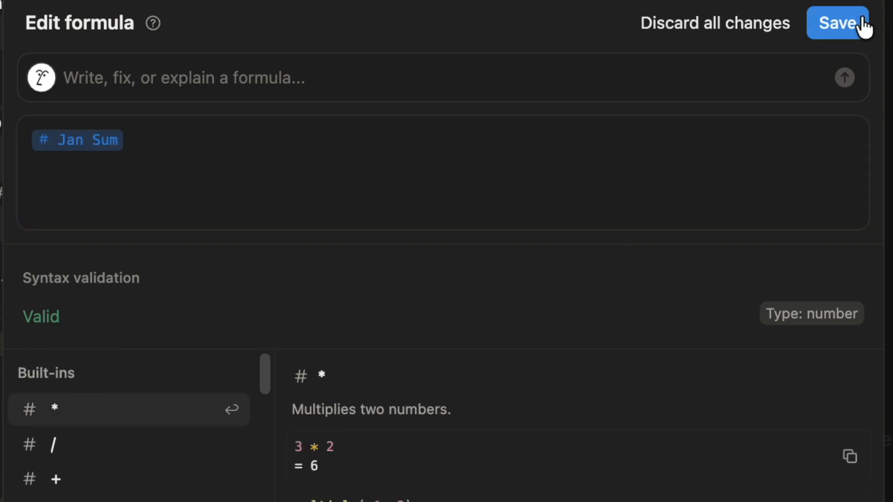
left_click(840, 23)
scroll(485, 258, "down", 1)
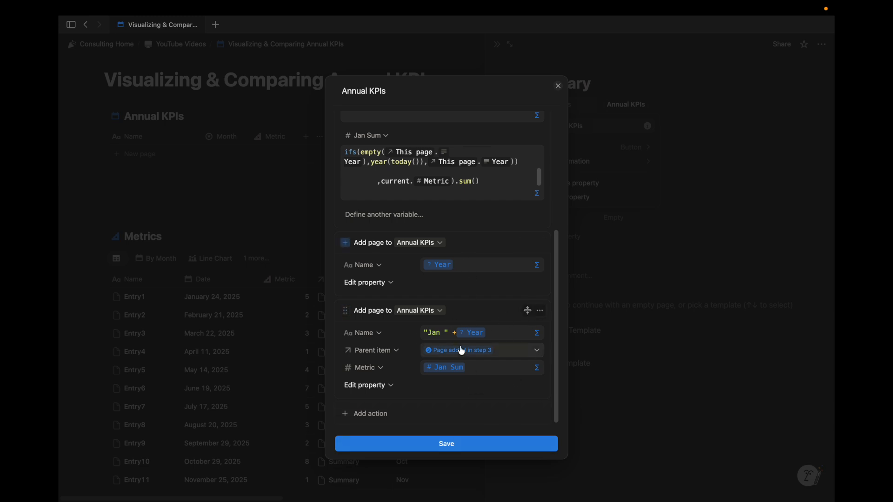
Save the Annual KPIs automation and close the Summary page.
scroll(516, 247, "up", 5)
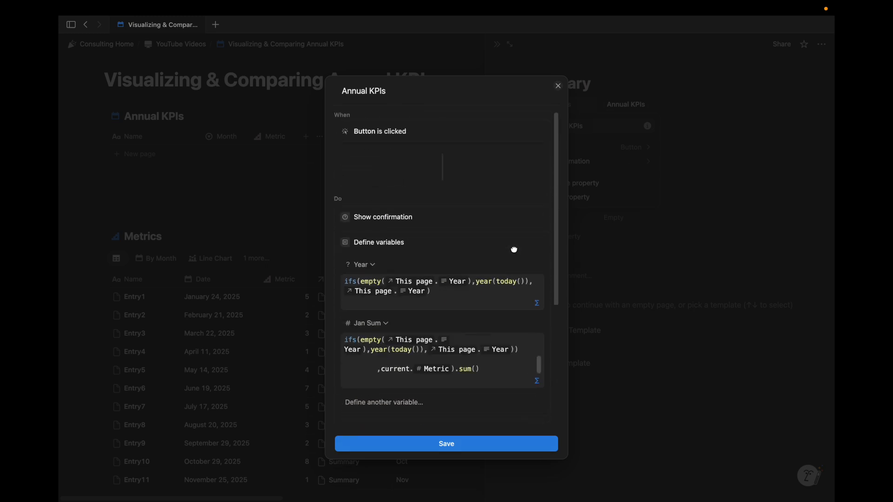
left_click(483, 445)
left_click(497, 44)
left_click(497, 43)
Run the Annual KPIs button on the Summary entry, confirm to continue, and expand the 2025 page in the Annual KPIs table.
left_click(497, 154)
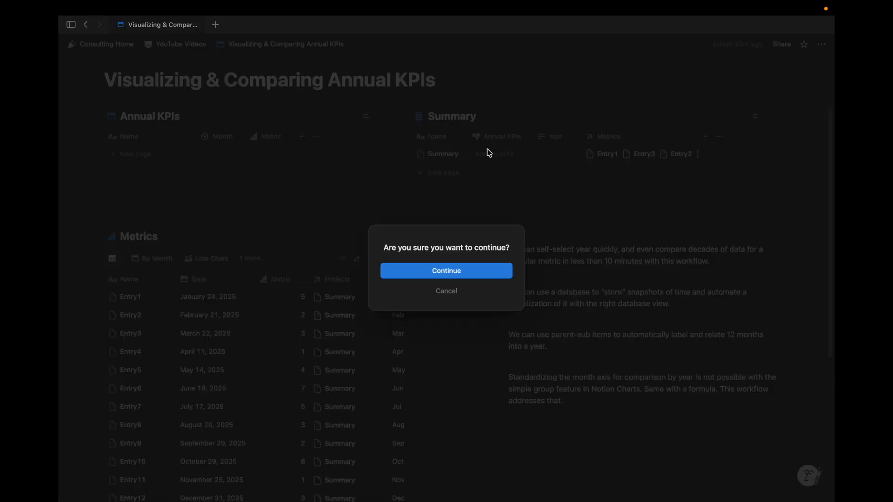
left_click(468, 273)
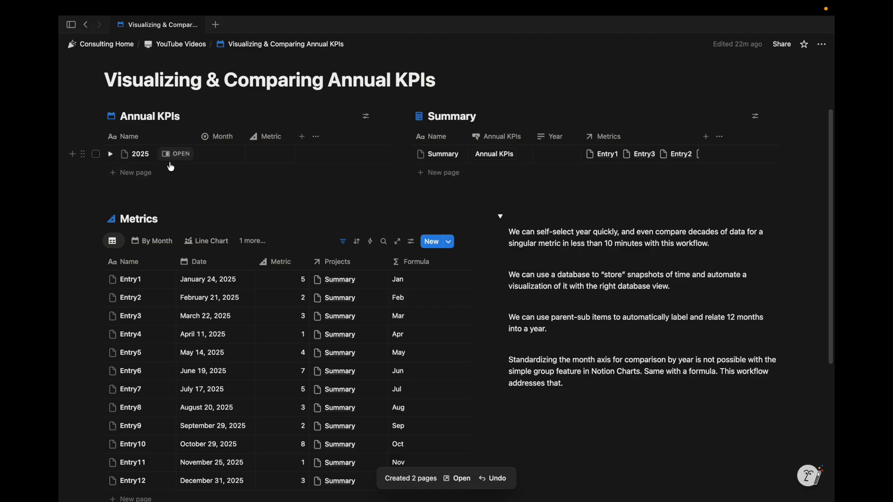
left_click(558, 154)
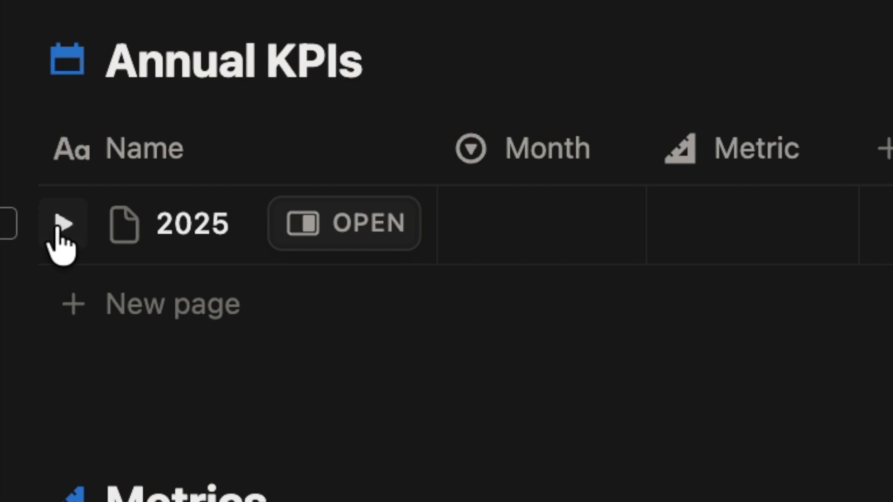
left_click(58, 227)
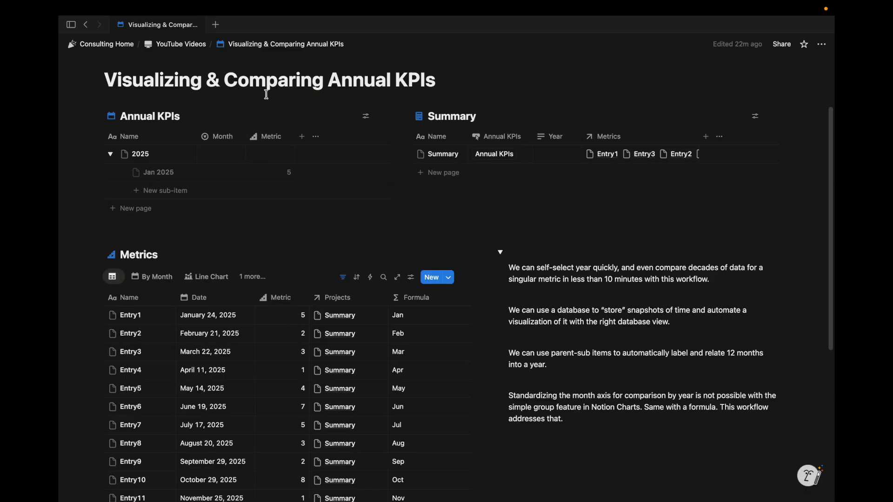
Examine the Month options in the Annual KPIs table and the yearly series in the Metrics Line Chart view.
left_click(224, 160)
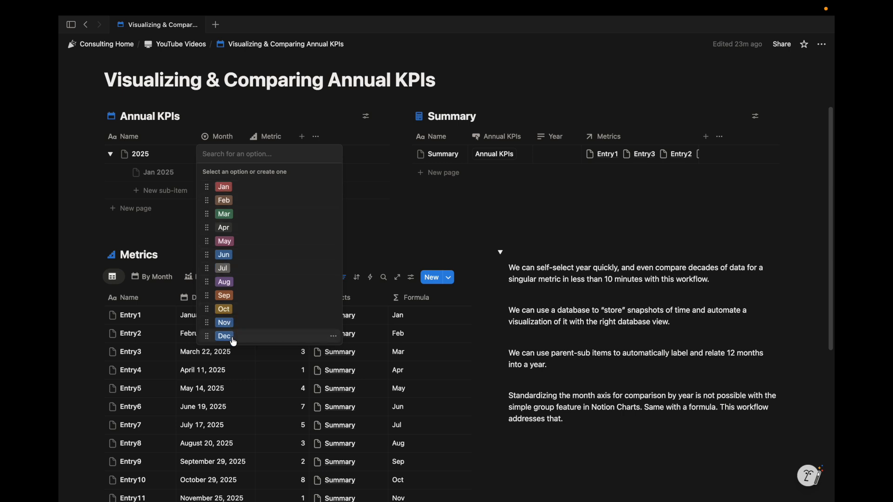
key("Escape")
left_click(209, 277)
mouse_move(442, 393)
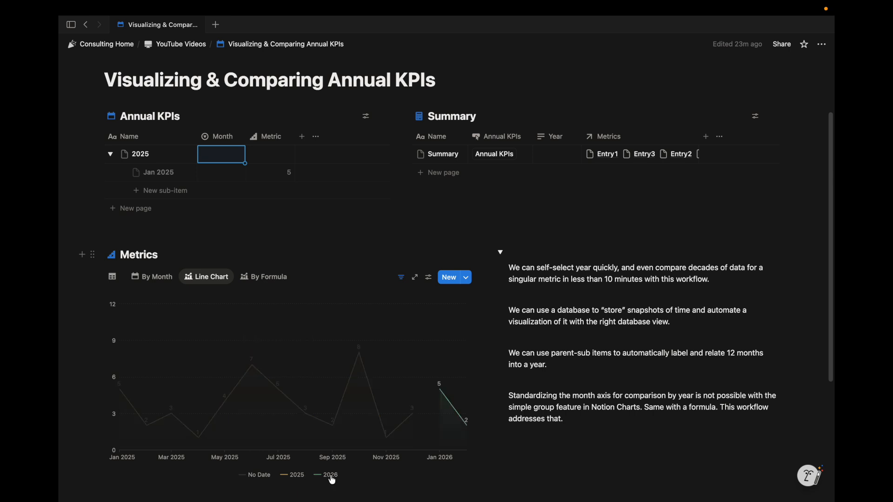
left_click(218, 161)
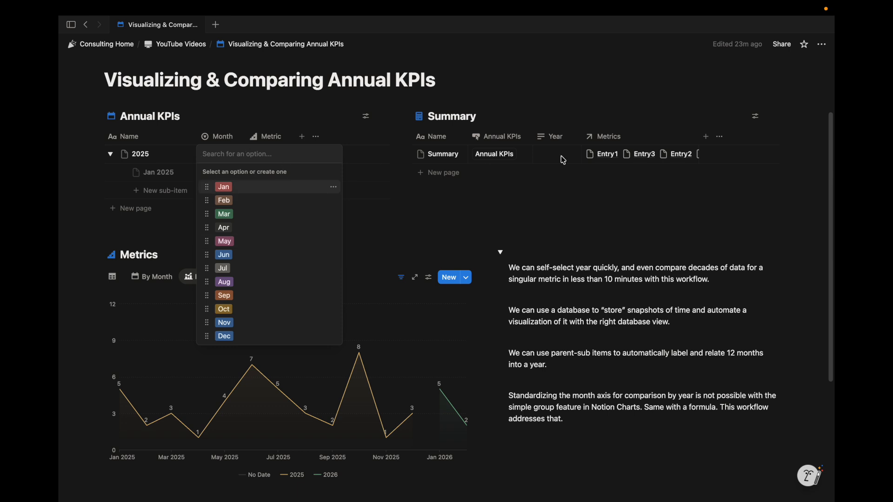
key("Escape")
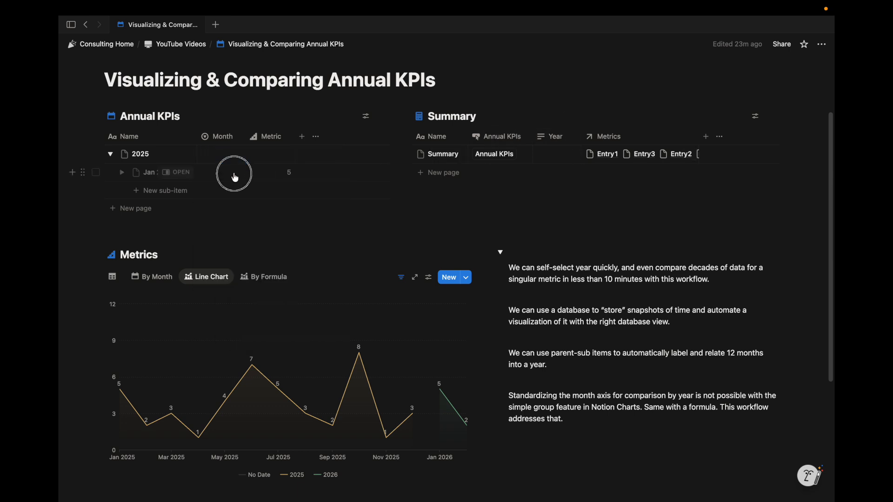
left_click(236, 173)
key("Escape")
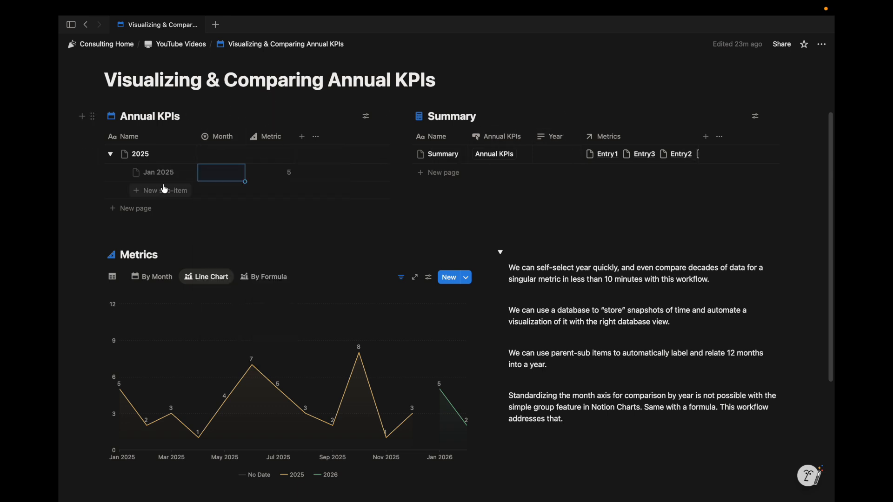
Add the Month property set to Jan to the January page in the Annual KPIs automation and save it.
left_click(498, 136)
mouse_move(528, 194)
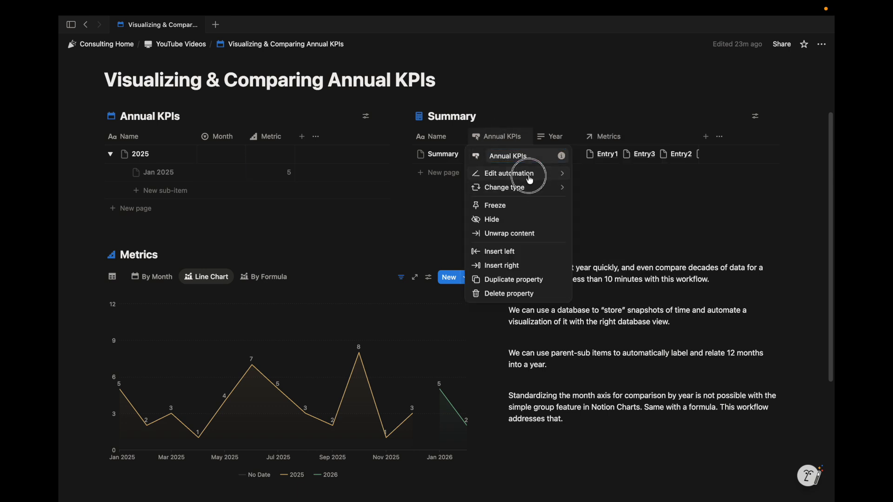
left_click(510, 173)
scroll(378, 385, "down", 10)
left_click(379, 385)
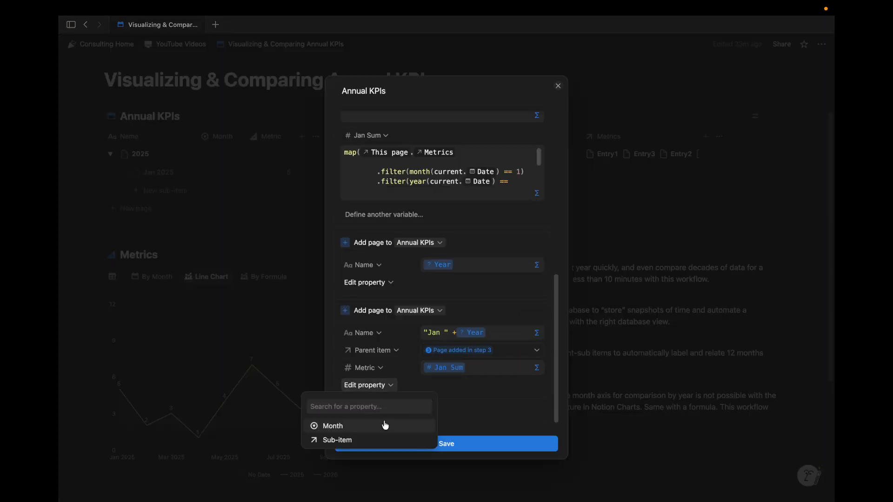
left_click(384, 424)
left_click(493, 371)
left_click(448, 185)
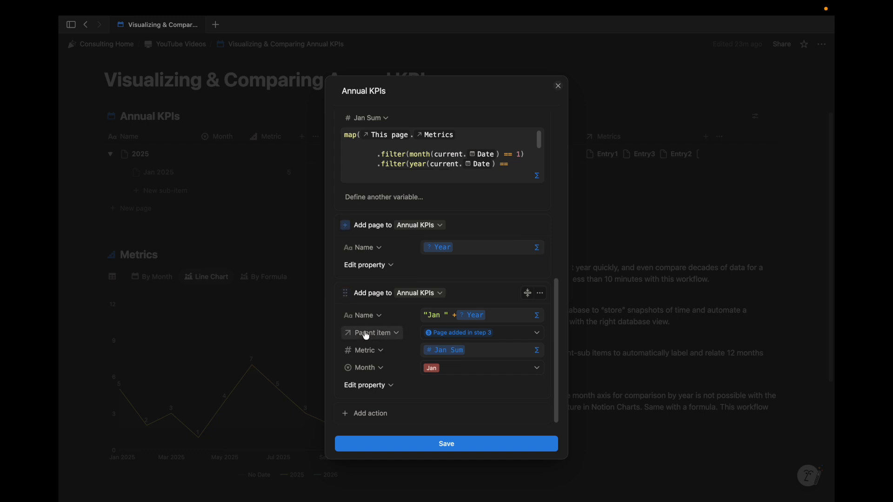
left_click(435, 445)
Delete all pages in the Annual KPIs table and run the Annual KPIs button on the Summary entry again.
left_click(96, 136)
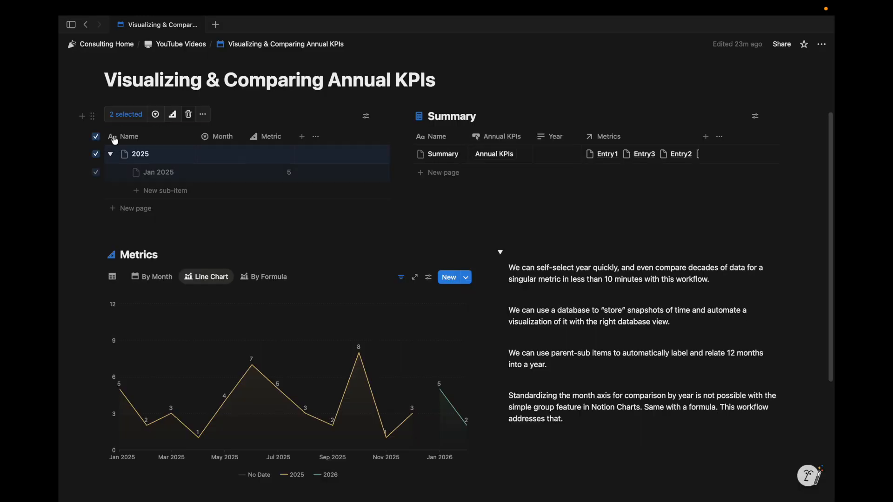
left_click(188, 115)
left_click(487, 265)
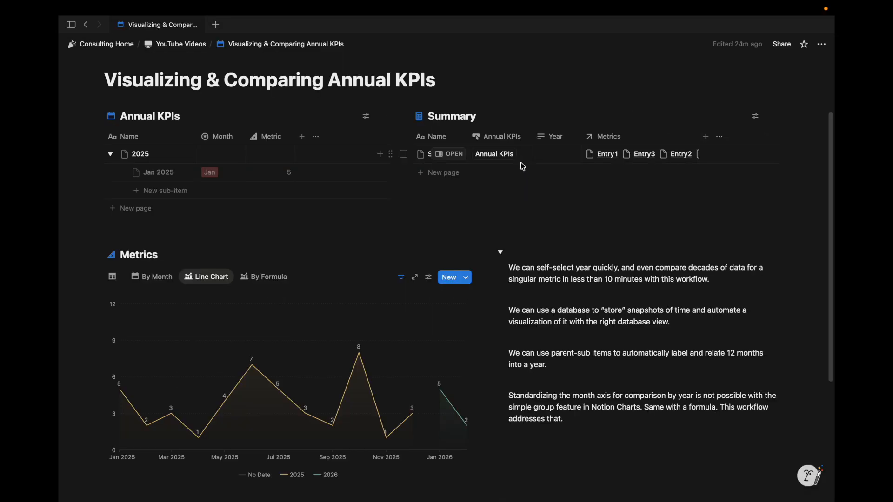
Clear the regenerated pages from the Annual KPIs table and duplicate the January add-page action in the Annual KPIs automation.
left_click(97, 138)
left_click(198, 118)
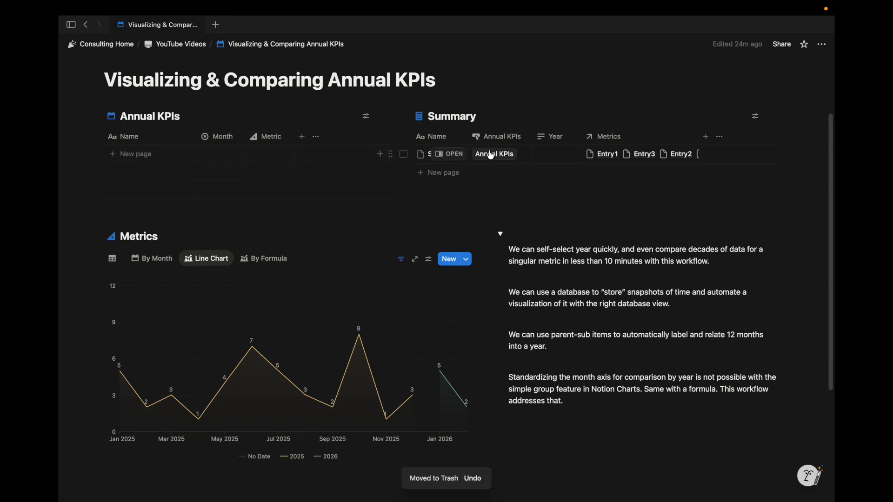
left_click(521, 142)
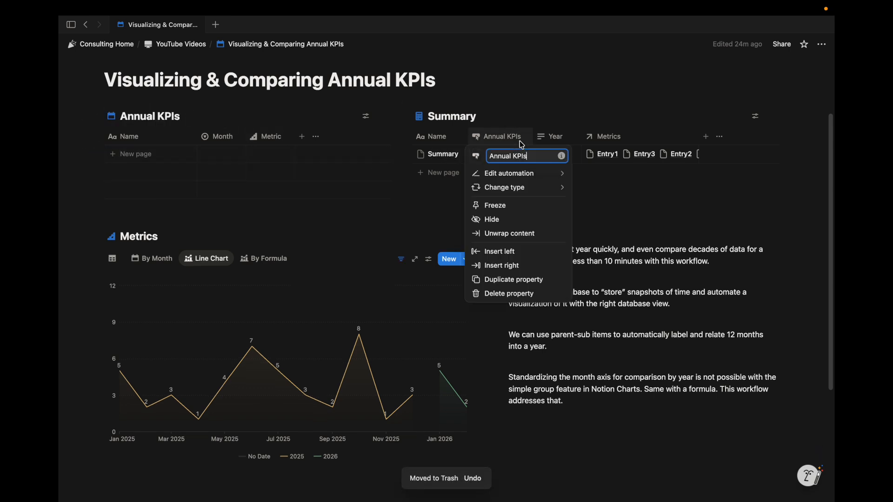
left_click(521, 175)
scroll(511, 201, "down", 10)
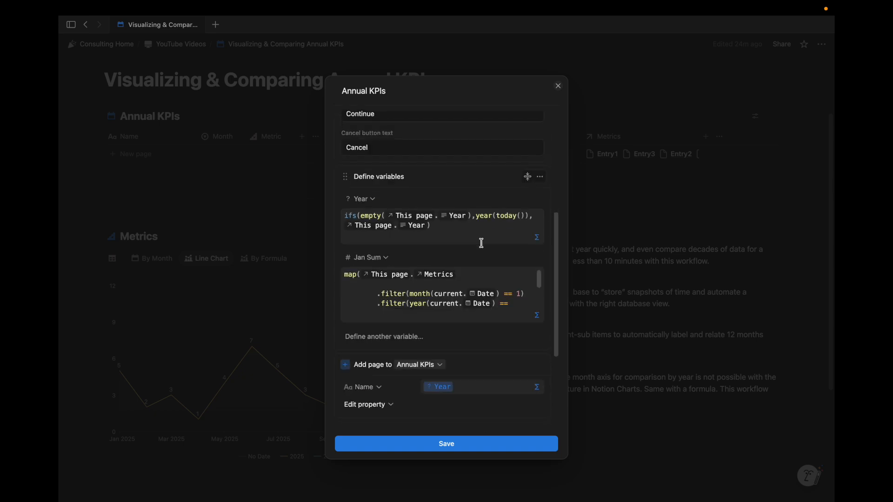
scroll(538, 301, "down", 5)
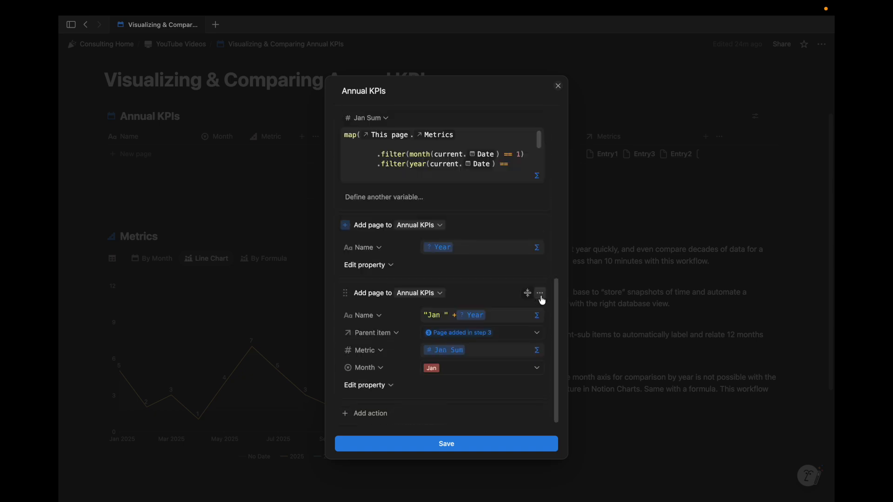
left_click(541, 294)
left_click(536, 358)
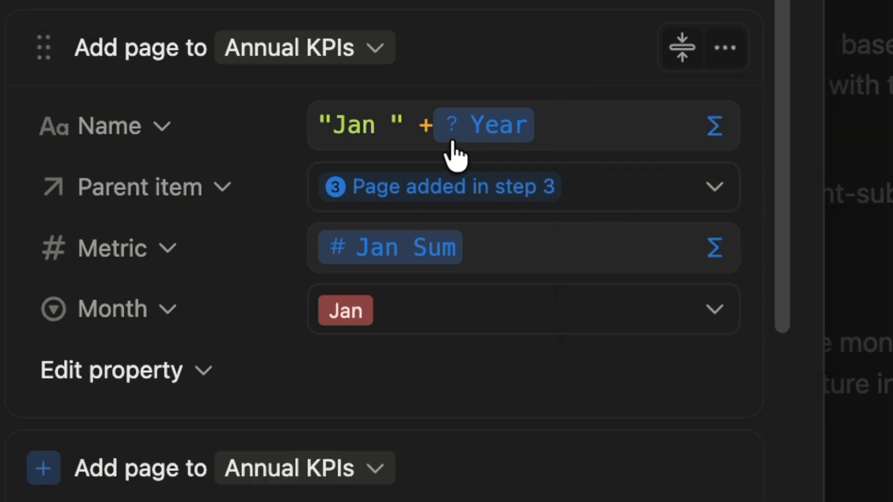
In the duplicated add-page action, set Month to Feb, clear the Metric formula, and set Name to "Feb " + Year.
scroll(450, 267, "down", 4)
left_click(453, 387)
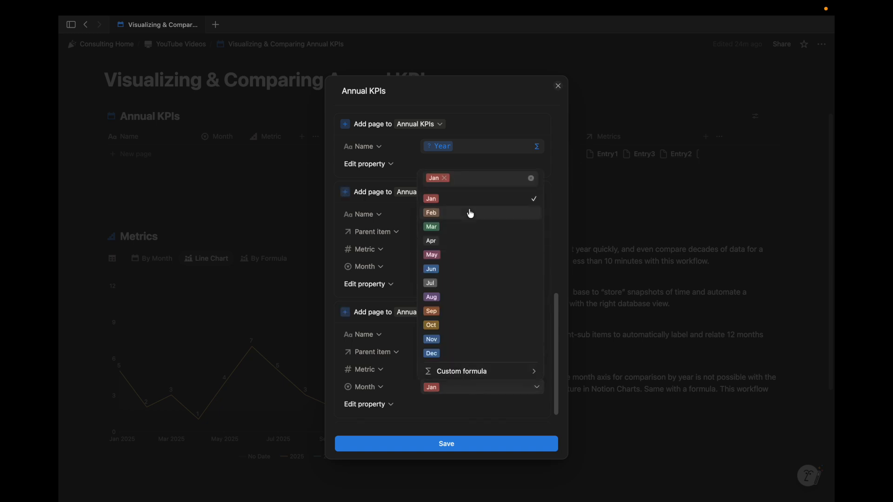
left_click(469, 210)
left_click(479, 369)
key("BackSpace")
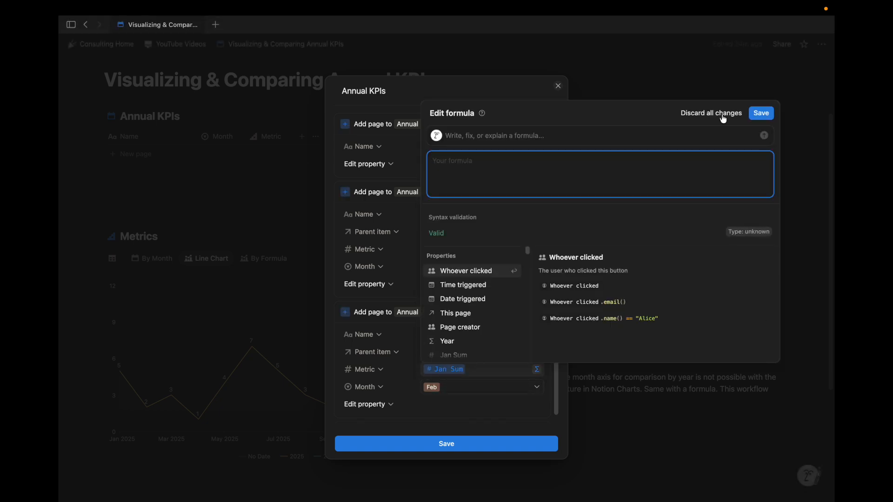
left_click(371, 352)
Duplicate the Jan Sum variable as Feb Sum and adapt the month filter in its formula to February.
scroll(474, 357, "up", 3)
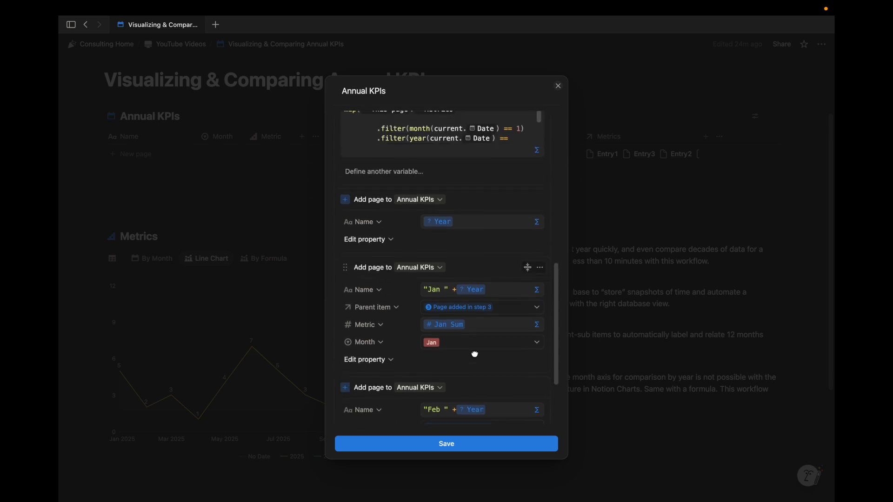
scroll(417, 232, "up", 3)
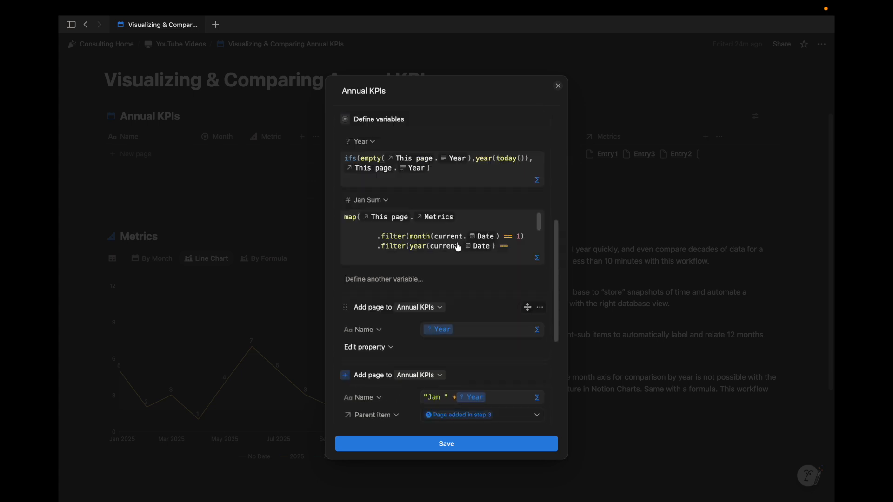
left_click(380, 204)
left_click(391, 202)
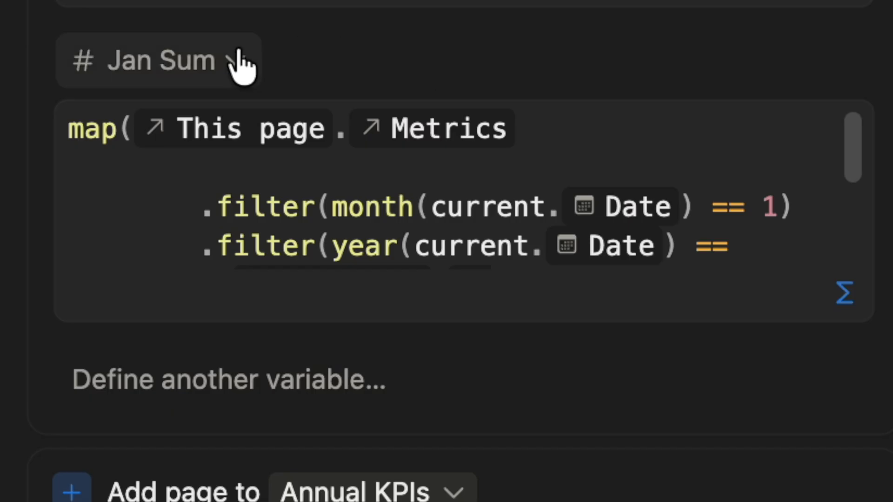
left_click(384, 201)
left_click(373, 274)
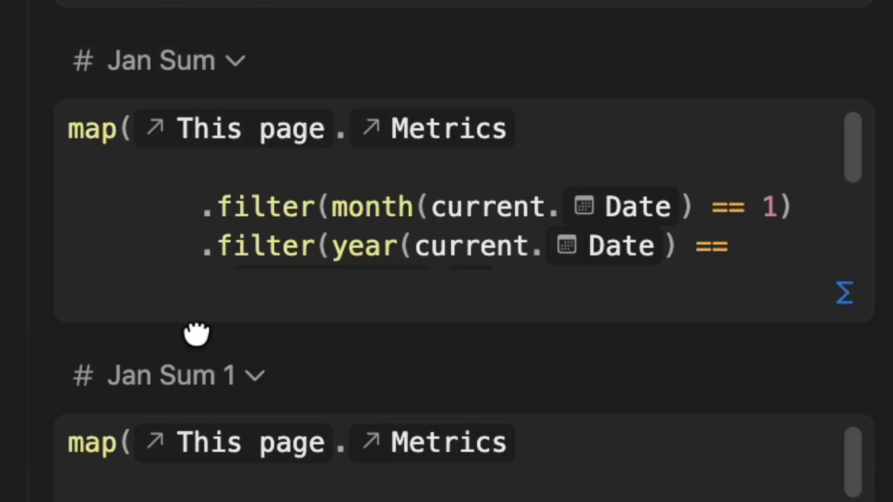
type("Feb Sum")
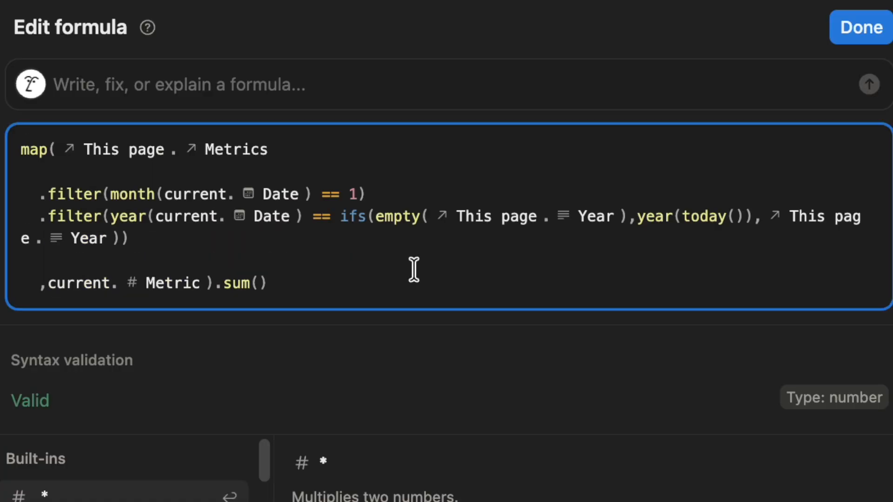
left_click(354, 192)
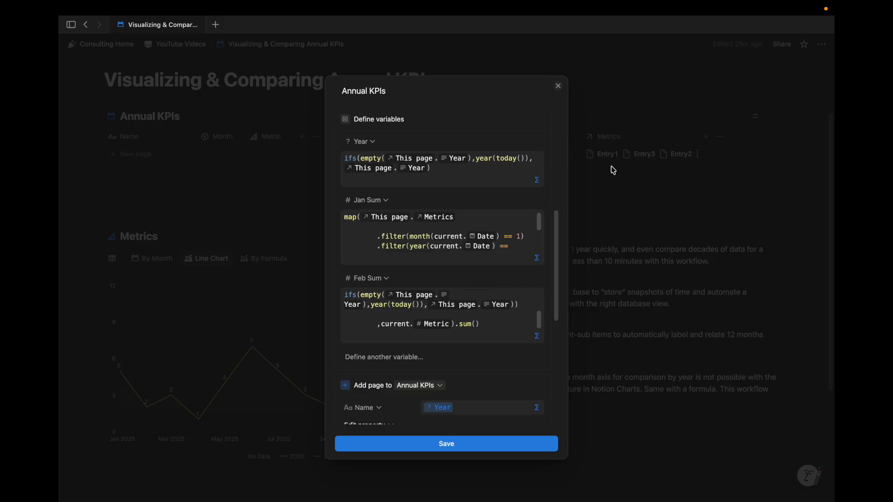
Set the February page's Metric to the Feb Sum variable and save the Annual KPIs automation.
scroll(469, 348, "down", 6)
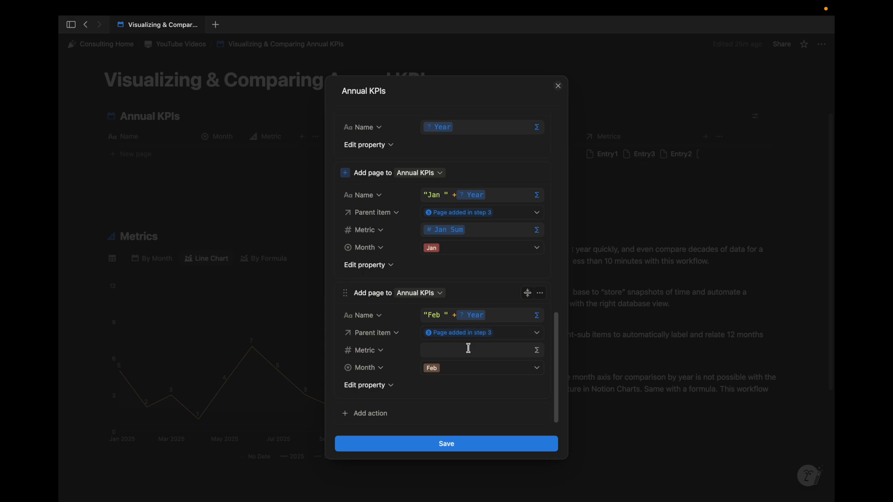
left_click(530, 351)
left_click(110, 474)
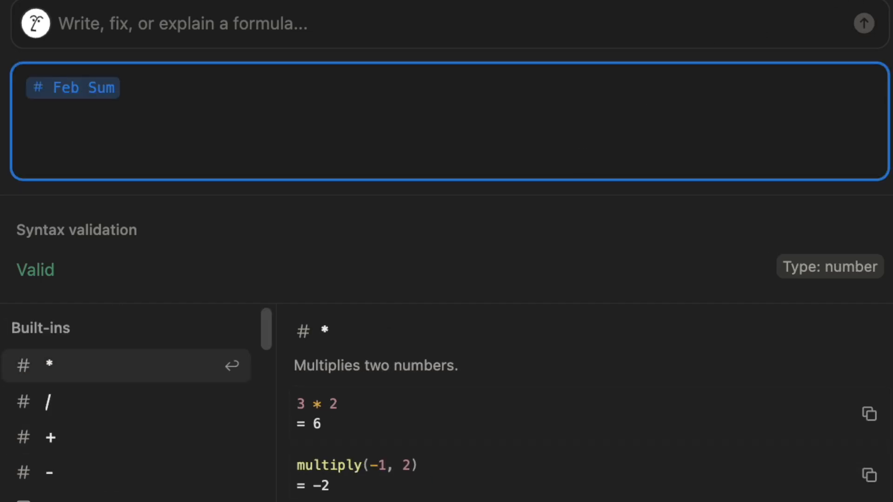
left_click(305, 236)
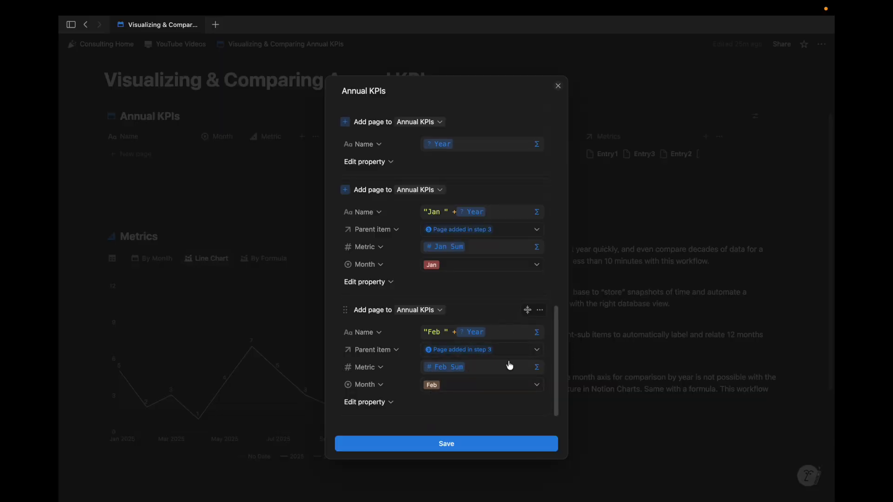
scroll(492, 351, "up", 3)
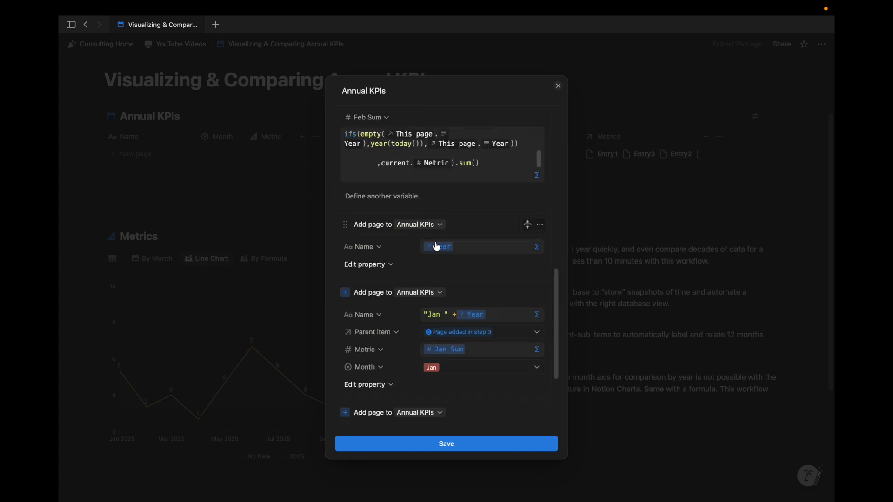
left_click(474, 444)
left_click(553, 94)
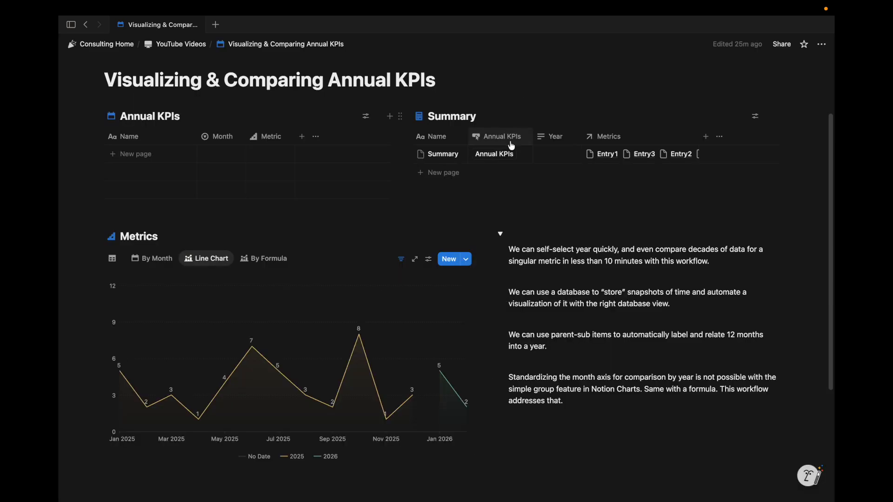
Run the Annual KPIs button on the Summary entry and expand the 2025 page to check its month sub-items.
left_click(505, 154)
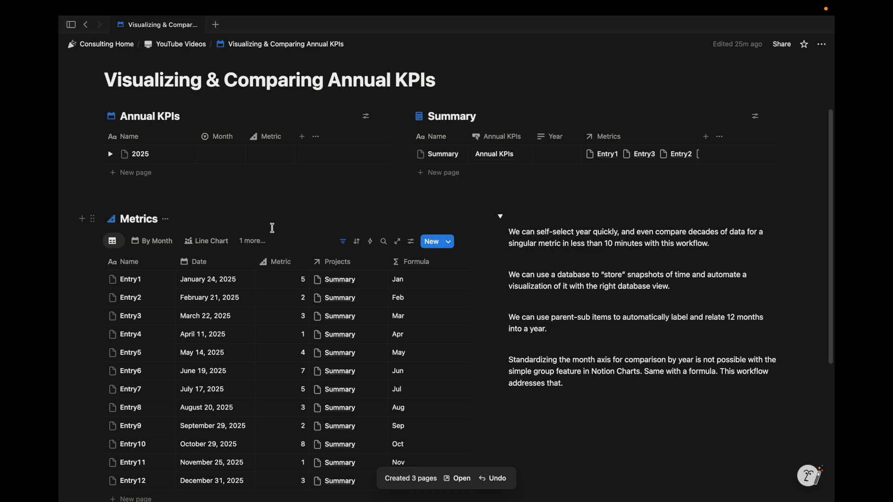
scroll(271, 228, "down", 2)
scroll(272, 228, "up", 1)
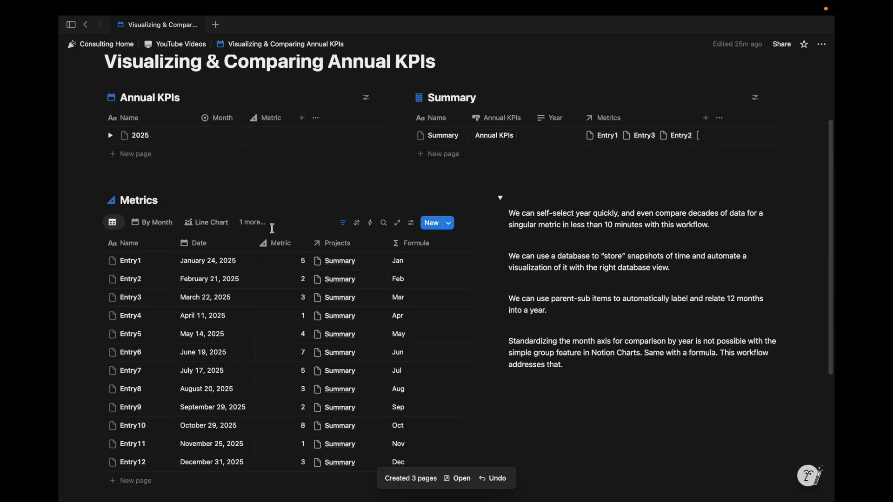
left_click(110, 140)
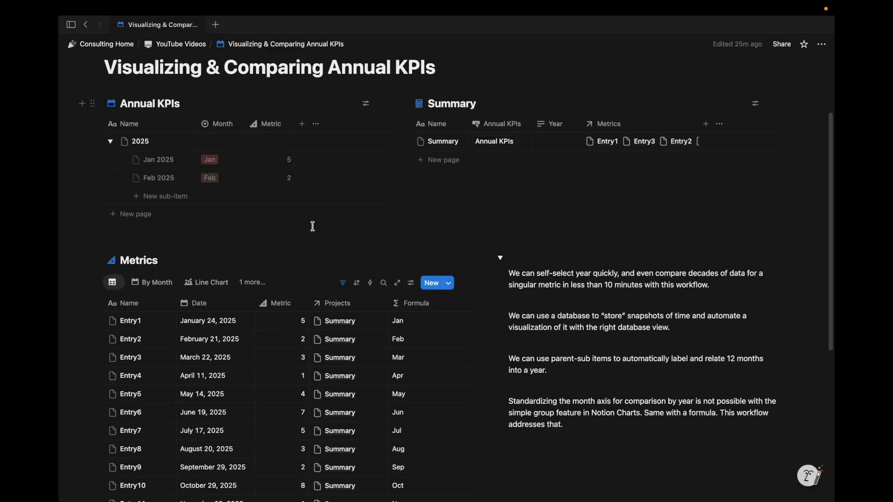
Copy the link to the Annual KPIs view and paste it directly below the page title as a linked database view.
scroll(313, 226, "up", 2)
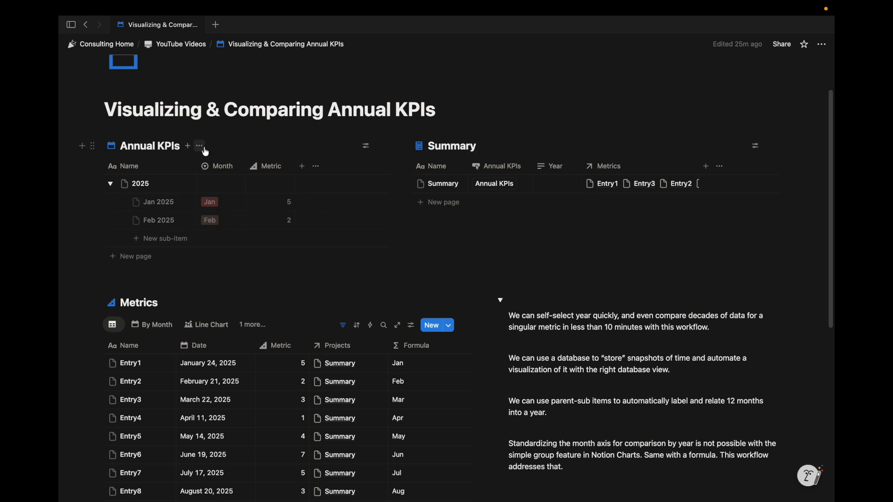
left_click(199, 146)
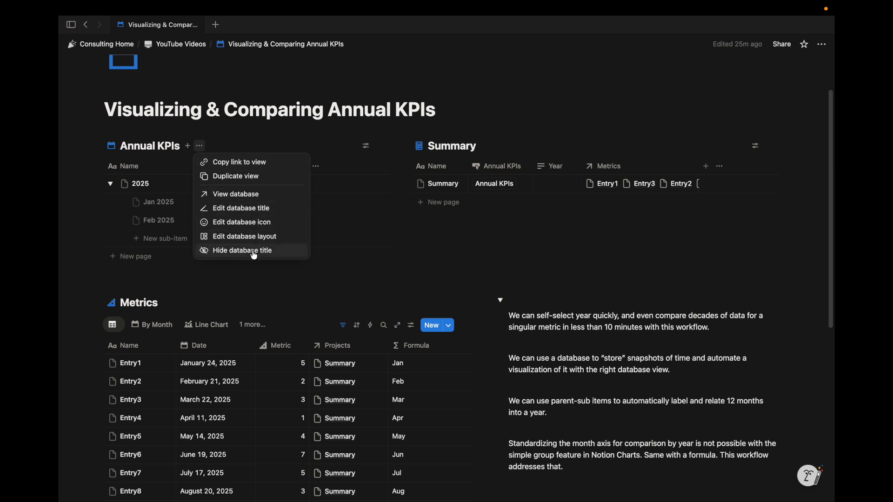
left_click(234, 161)
scroll(472, 104, "up", 2)
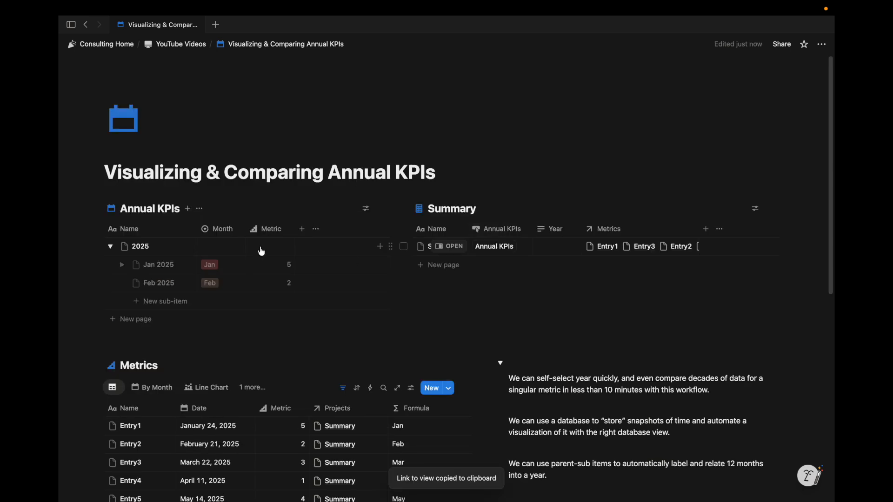
left_click(464, 184)
key("ctrl+v")
left_click(589, 242)
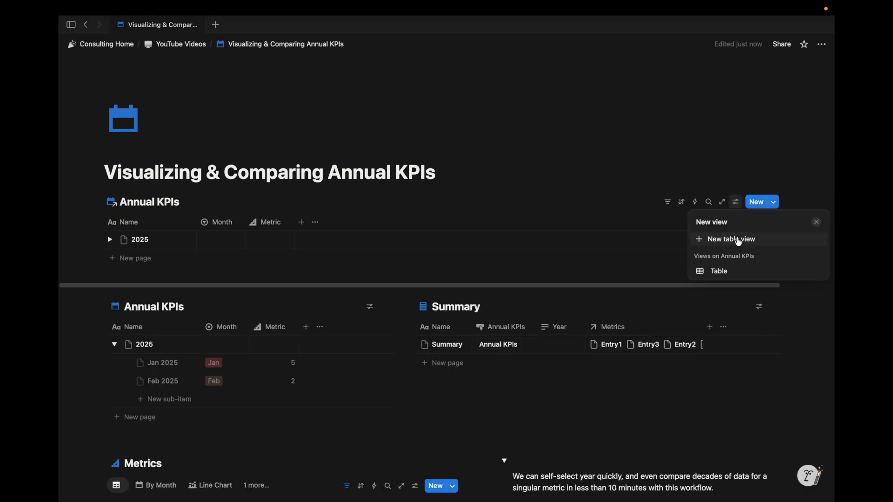
Add a line chart view to the linked Annual KPIs database below the page title.
left_click(739, 239)
left_click(715, 335)
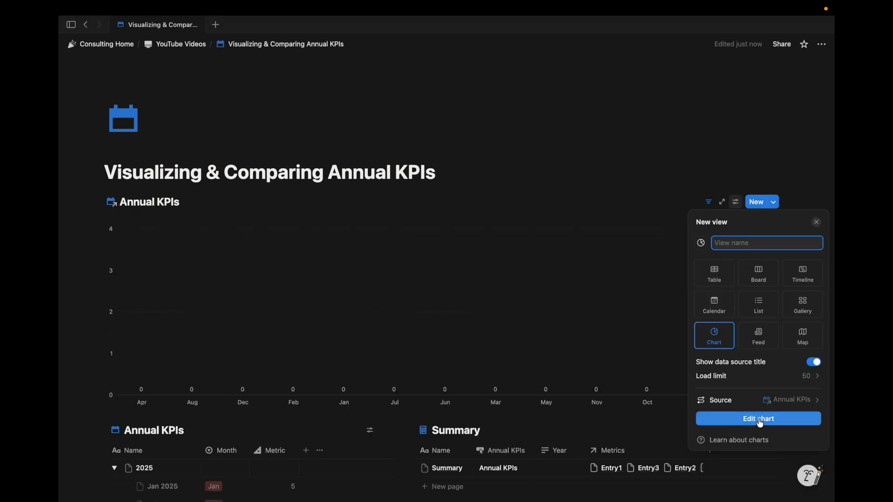
left_click(760, 420)
left_click(776, 213)
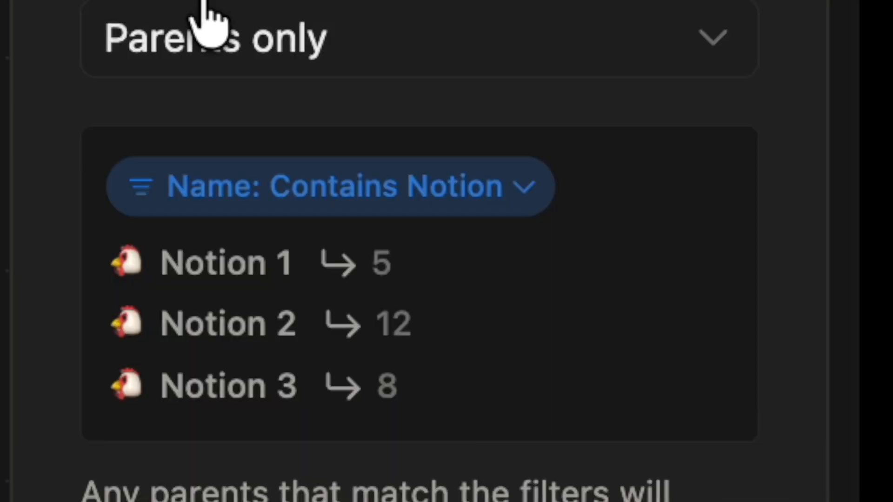
Set the chart's sub-items option to include parents and sub-items.
left_click(408, 55)
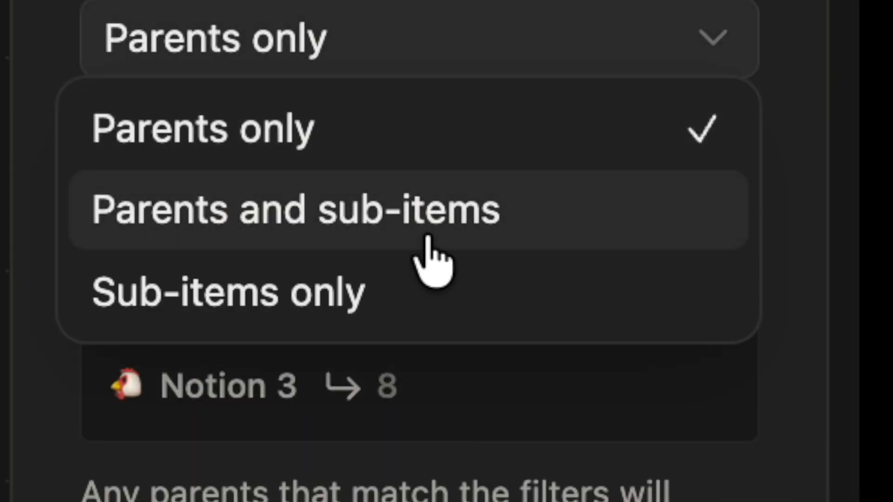
left_click(427, 232)
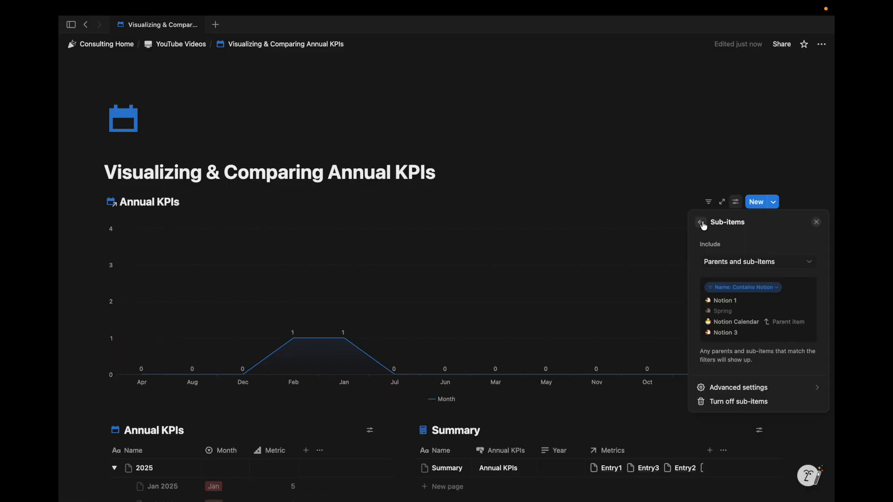
left_click(701, 222)
scroll(706, 225, "down", 1)
left_click(786, 328)
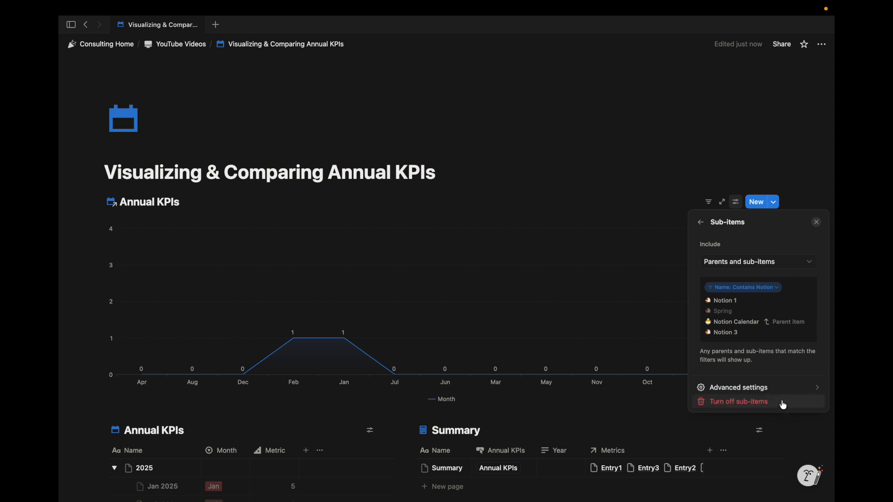
left_click(780, 388)
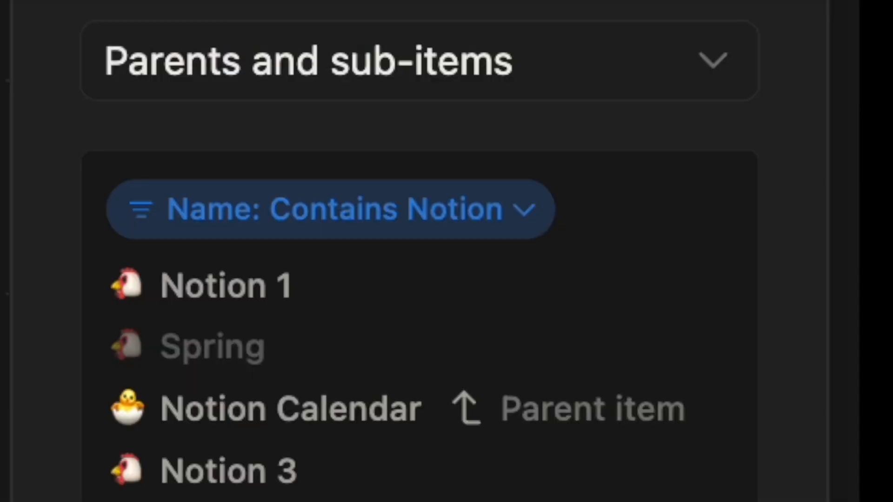
left_click(212, 62)
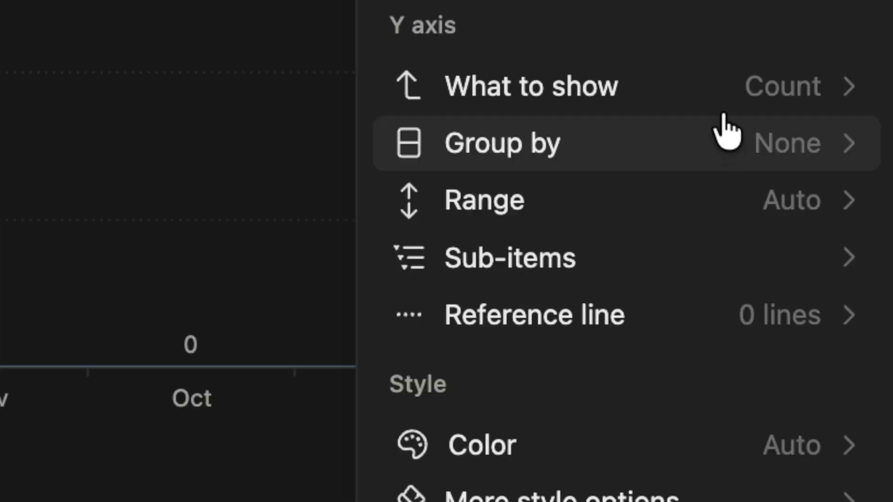
Set the chart's Y axis to show the sum of Metric.
left_click(780, 307)
mouse_move(764, 340)
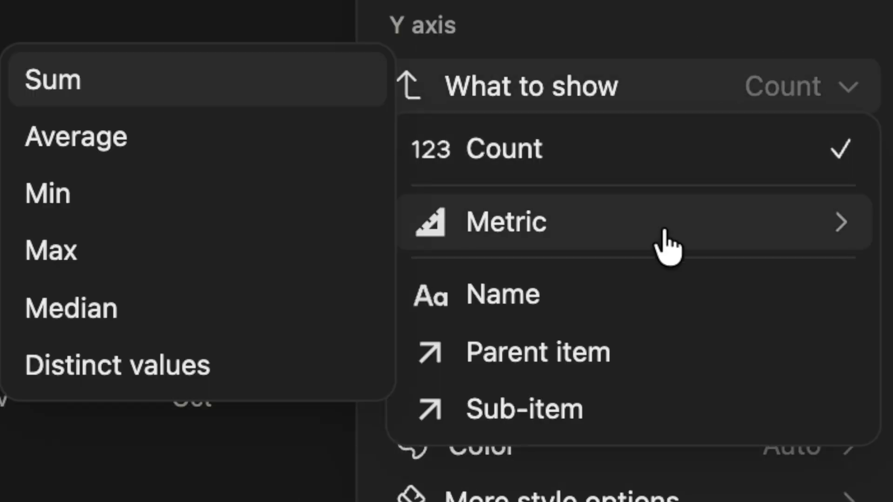
left_click(37, 84)
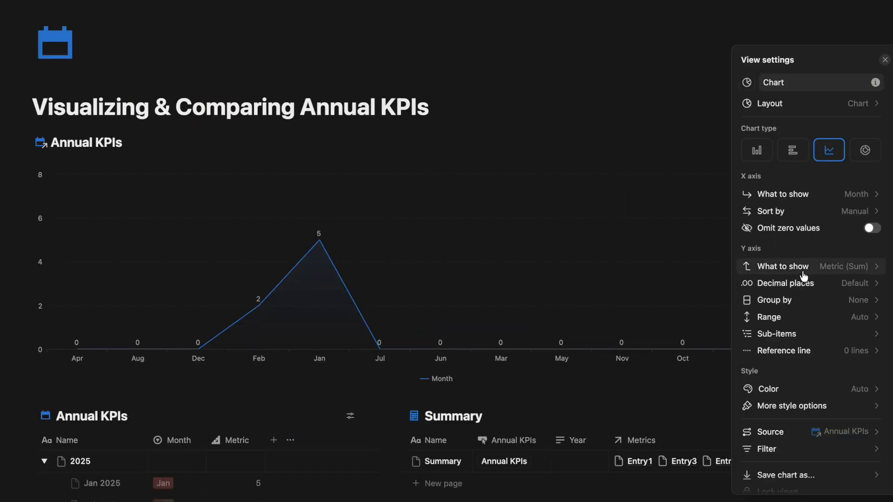
Manually reorder the chart's X-axis month groups from January onward and close the view settings.
left_click(799, 218)
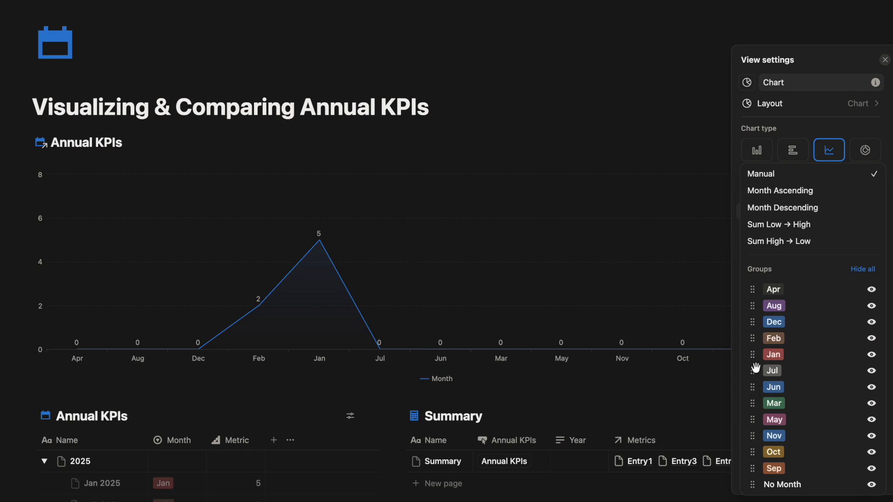
left_click_drag(754, 356, 752, 289)
left_click_drag(753, 355, 747, 323)
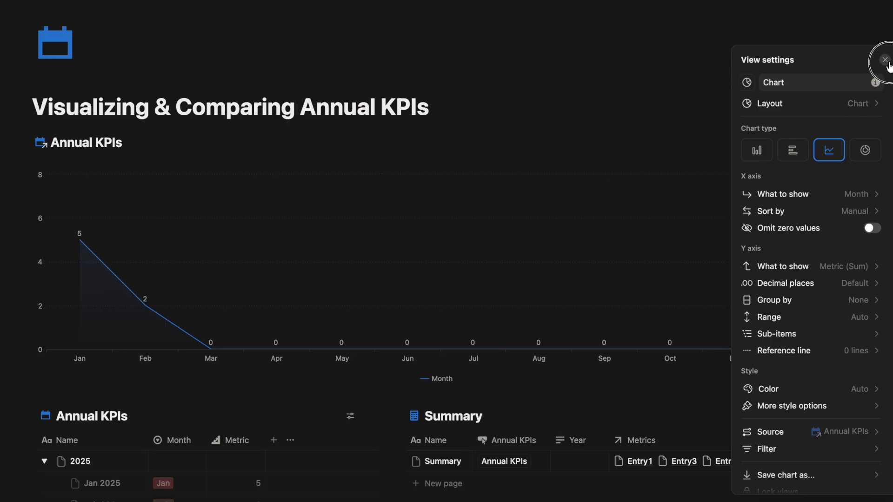
left_click(885, 61)
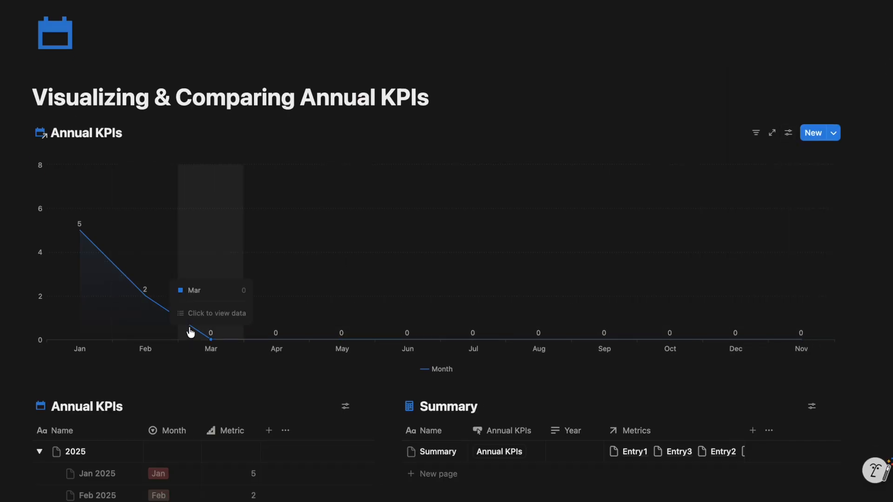
Examine the Line Chart and By Formula views of the Metrics database for comparison with the new chart.
scroll(305, 303, "down", 10)
left_click(209, 160)
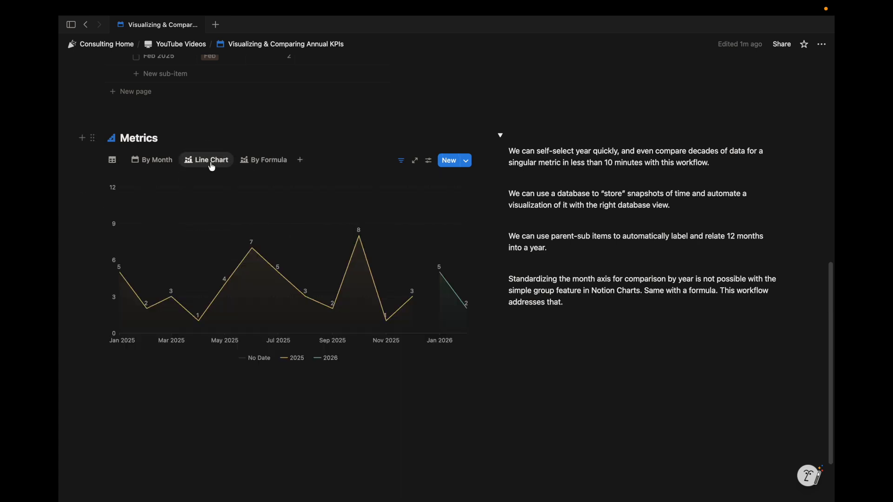
scroll(131, 223, "up", 2)
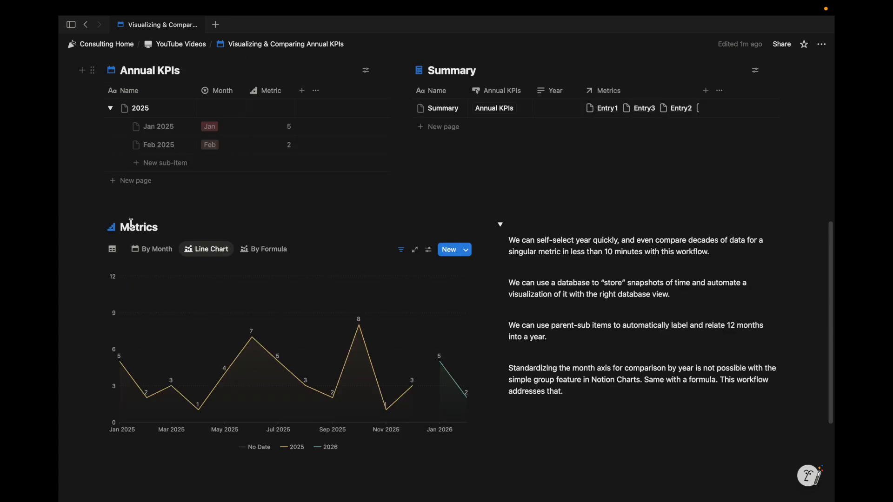
left_click(252, 255)
left_click(210, 250)
Group the Annual KPIs chart's Y axis by Parent item so each year has its own line.
scroll(293, 290, "up", 6)
left_click(736, 111)
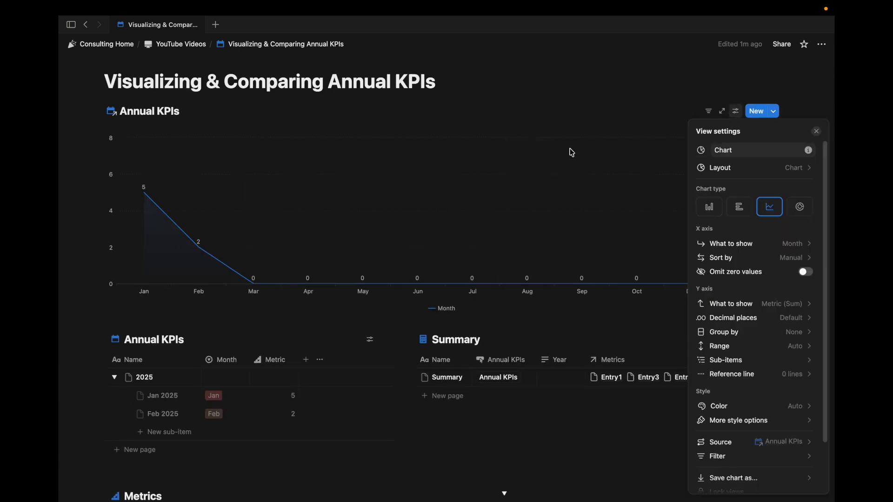
left_click(771, 333)
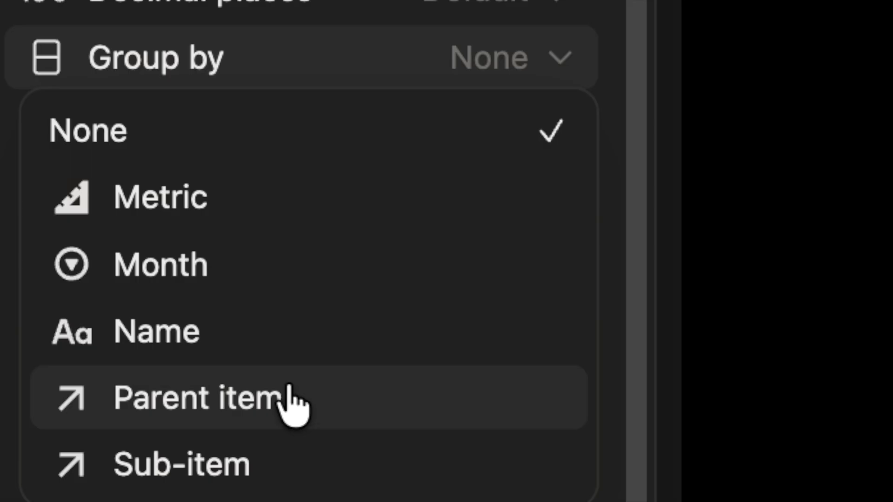
left_click(292, 393)
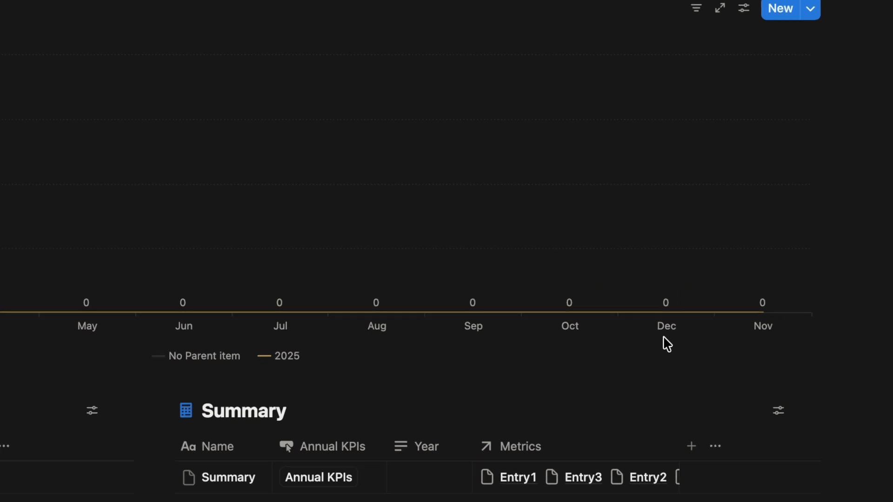
Move Dec after Nov in the chart's manual X-axis order and close the view settings.
left_click(744, 8)
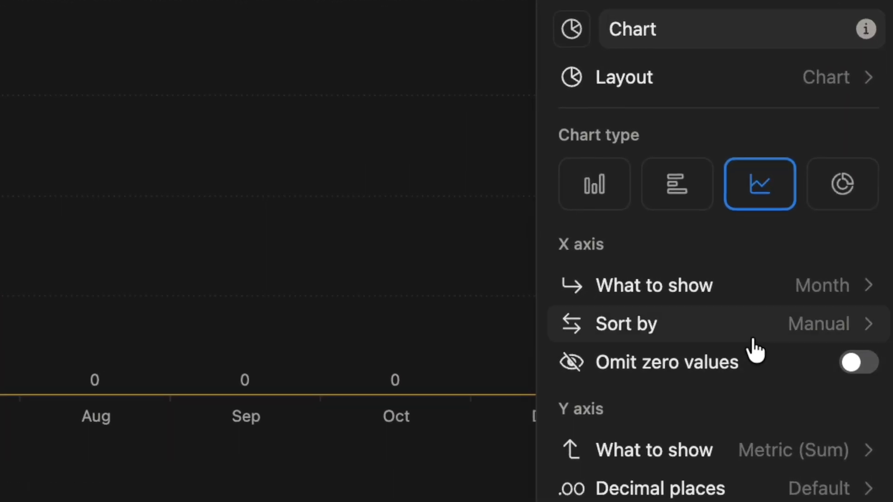
left_click(753, 339)
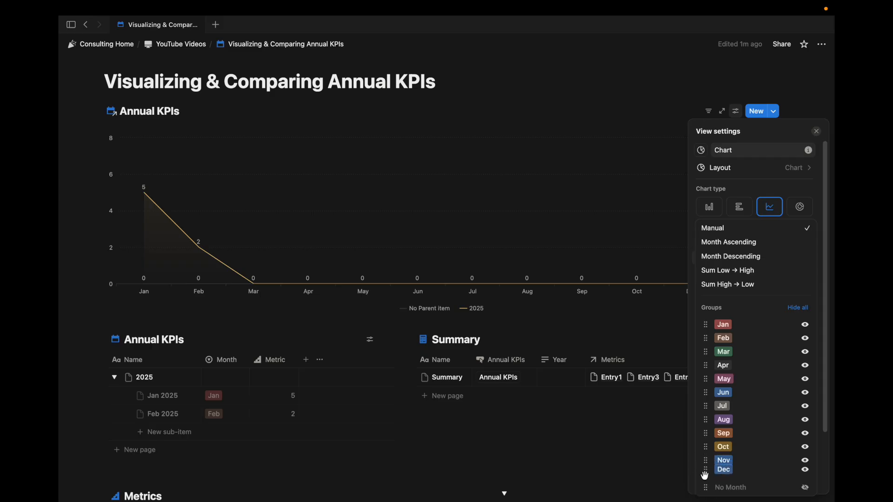
left_click_drag(704, 475, 704, 478)
left_click(629, 97)
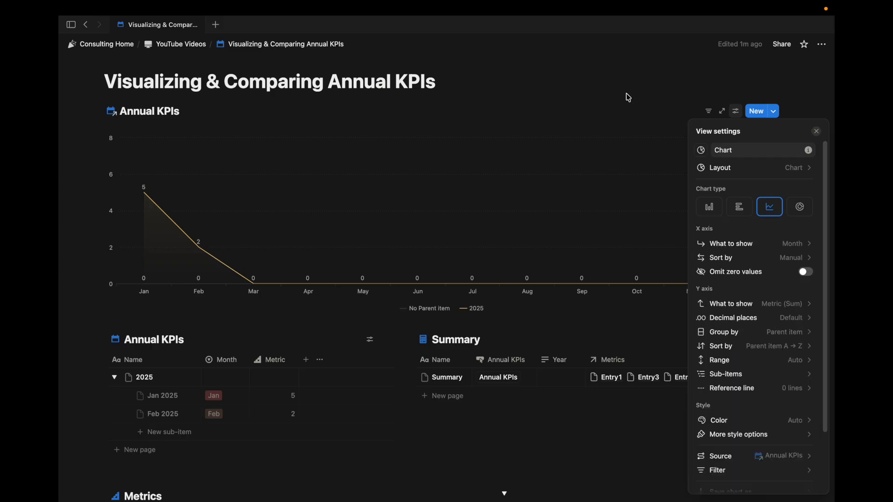
left_click(805, 98)
Look over the Annual KPIs chart's grouping and style settings.
scroll(535, 196, "up", 2)
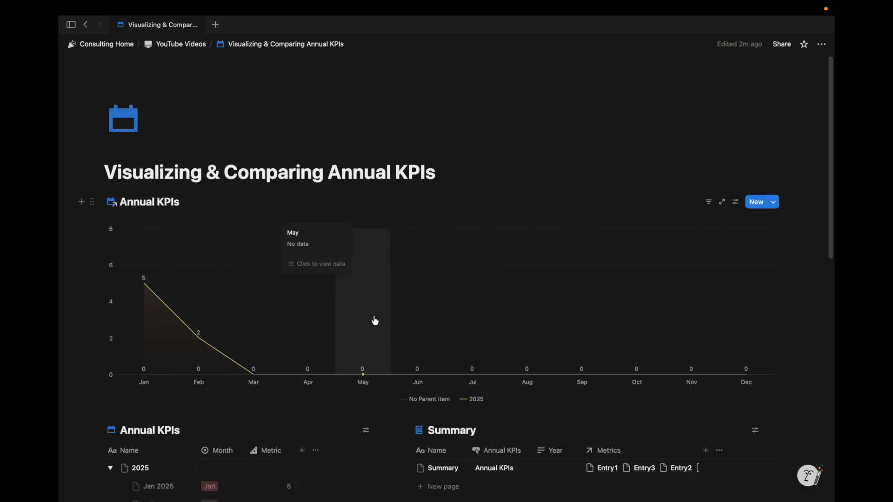
left_click(735, 202)
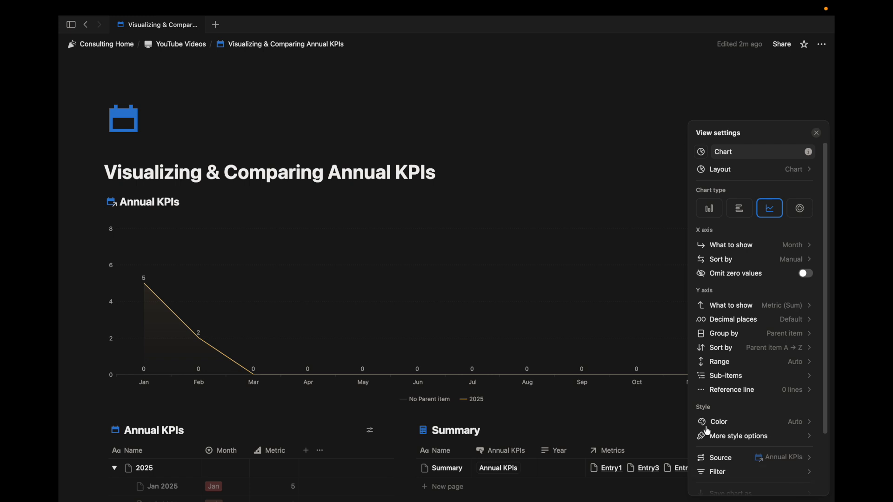
left_click(505, 187)
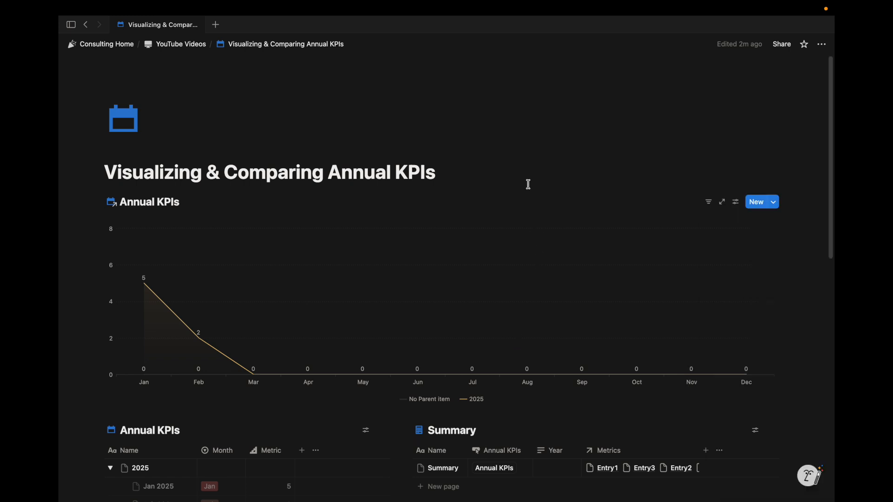
Change the Metrics table's relative date filter to next year.
scroll(594, 209, "down", 6)
left_click(343, 345)
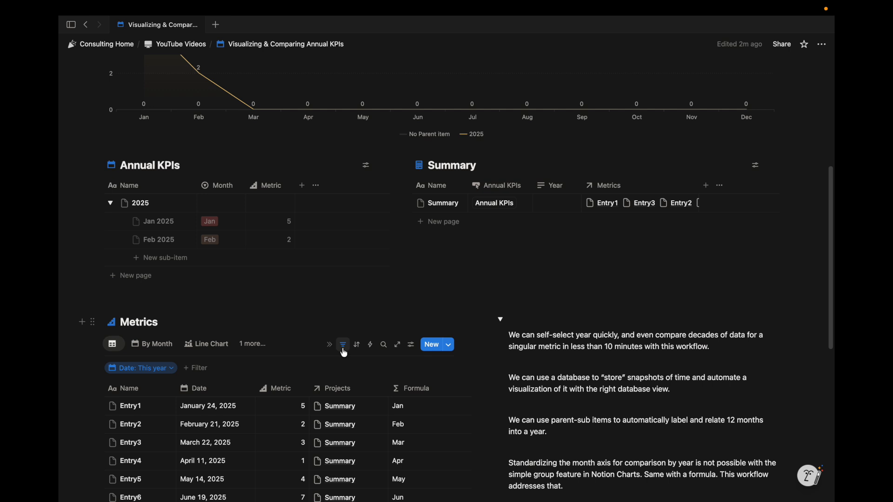
left_click(167, 370)
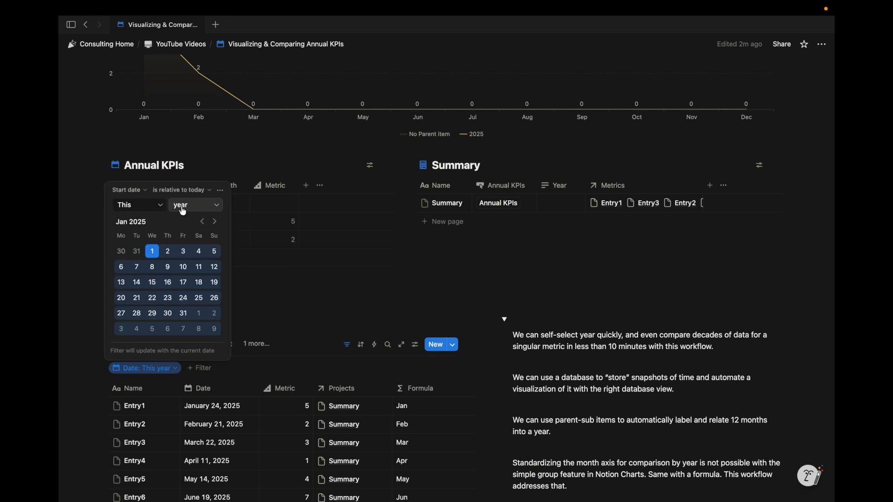
left_click(221, 190)
left_click(139, 205)
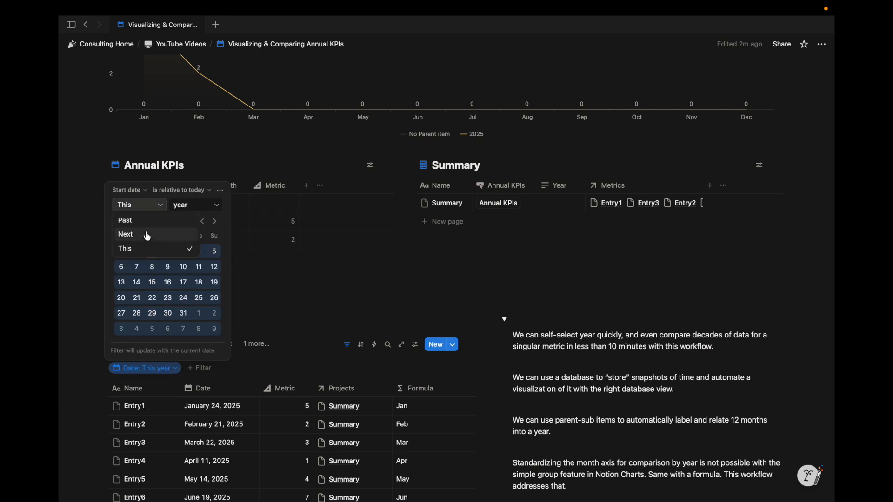
left_click(146, 234)
left_click(355, 283)
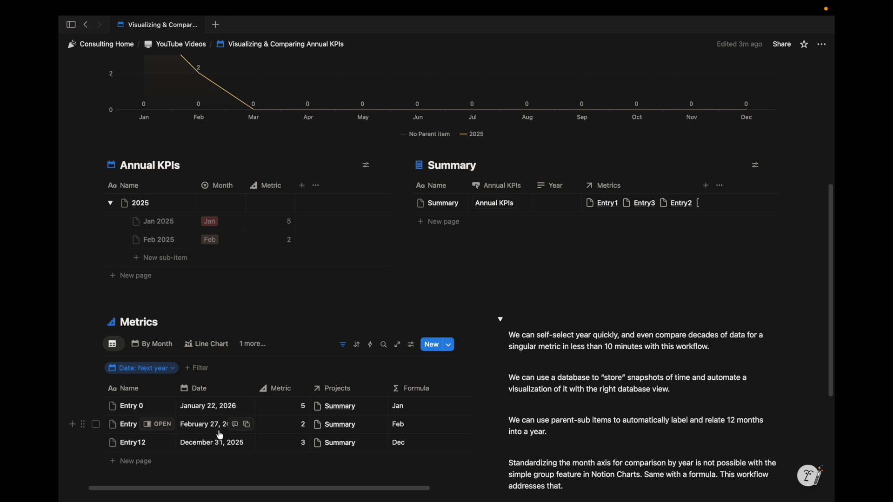
Enter 2026 as the Summary entry's Year and run its Annual KPIs button, confirming the prompt.
scroll(333, 306, "up", 3)
mouse_move(133, 172)
left_click(558, 325)
key("Escape")
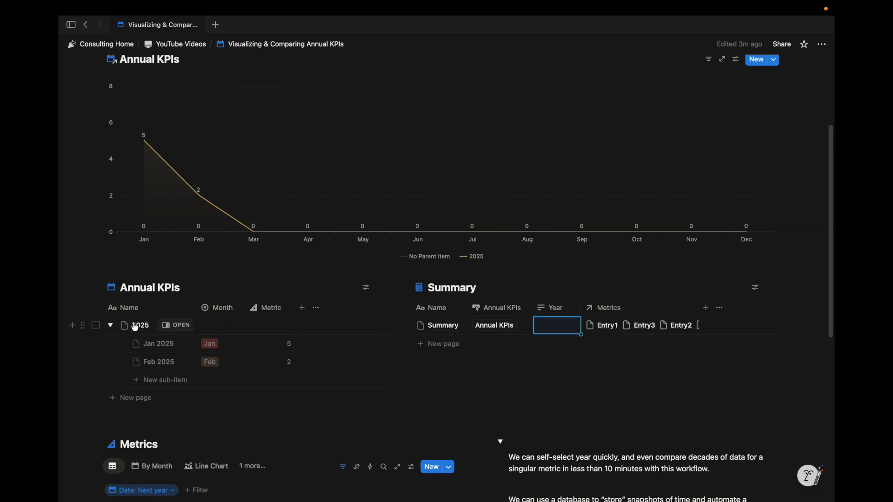
key("Return")
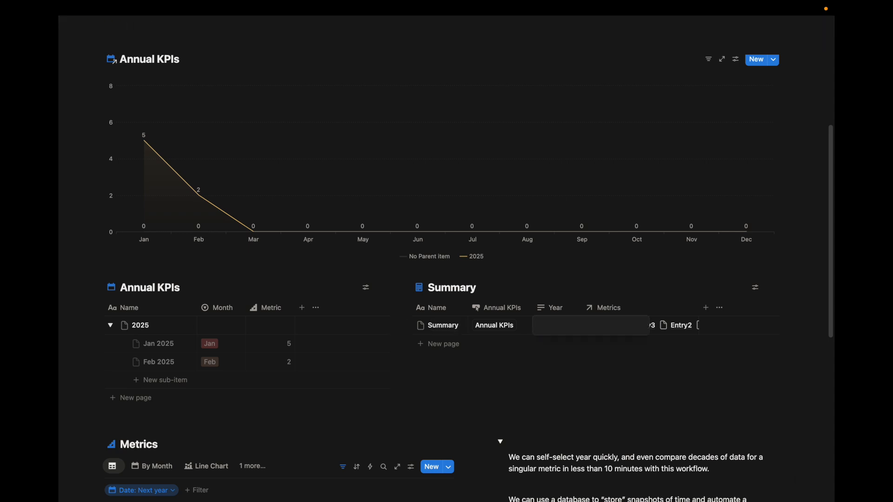
key("Return")
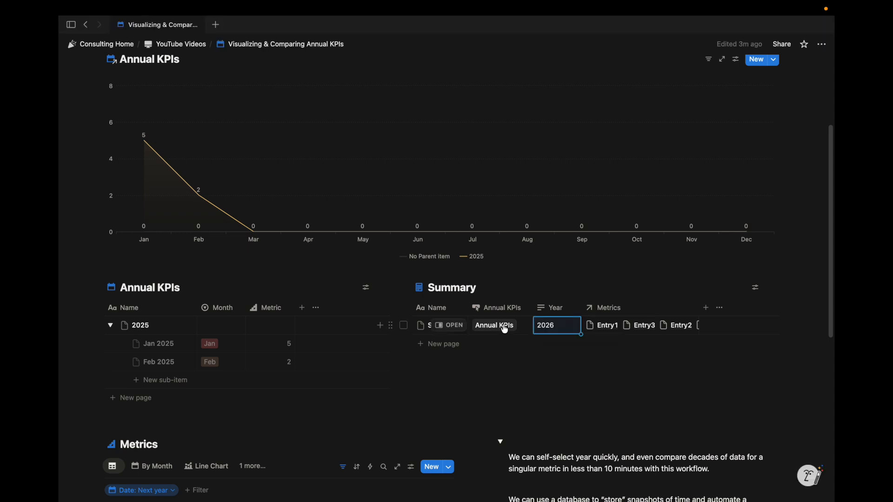
left_click(505, 327)
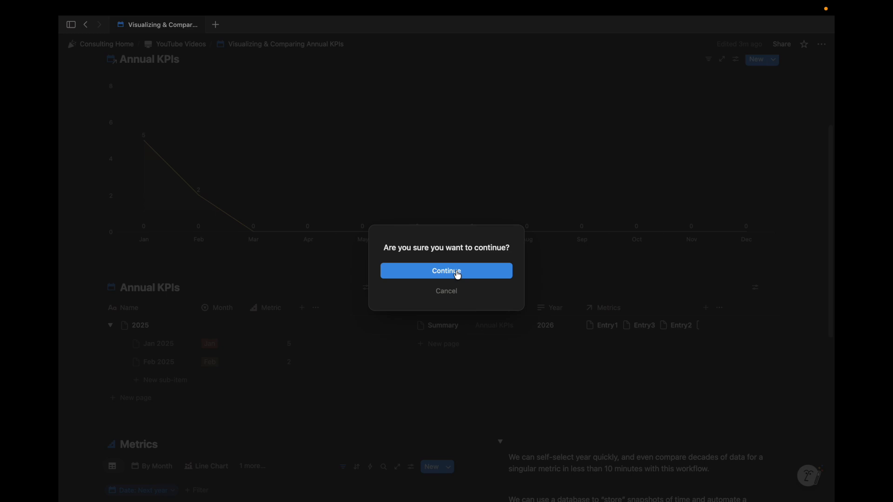
left_click(458, 275)
Open the Annual KPIs button automation and review its actions and variables.
left_click(550, 154)
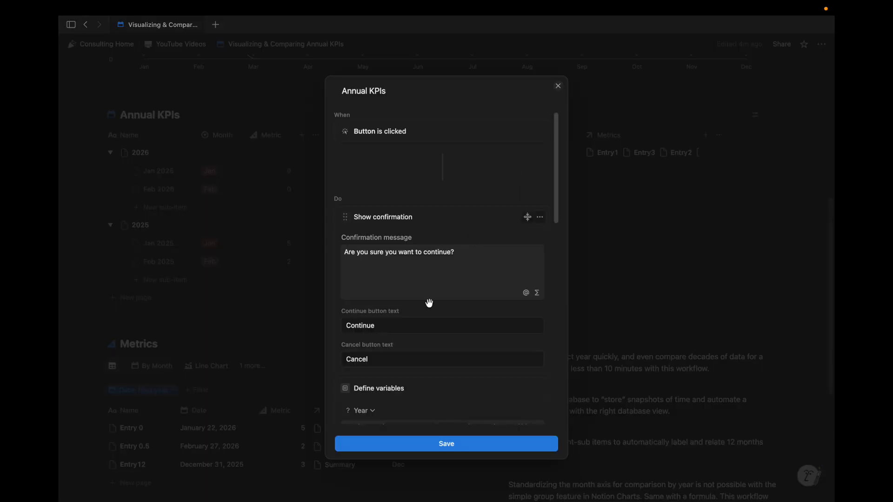
scroll(428, 303, "down", 3)
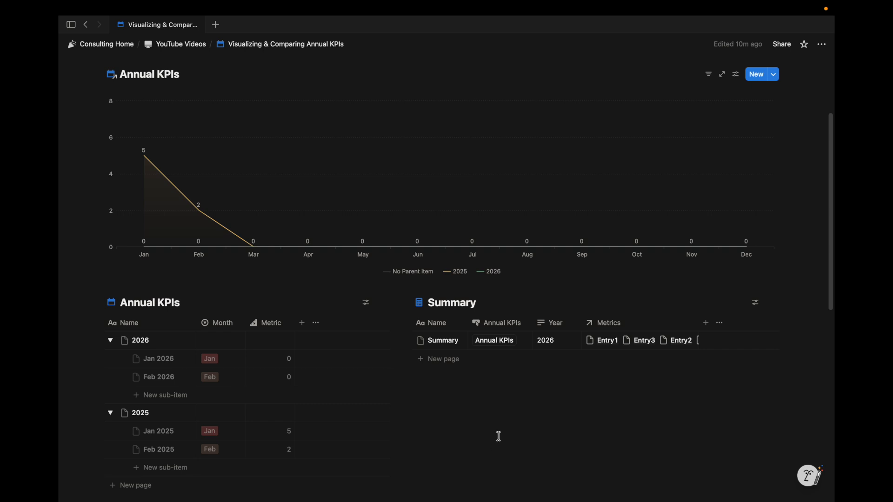
Change the Summary table's Year property to the Number type.
left_click(557, 327)
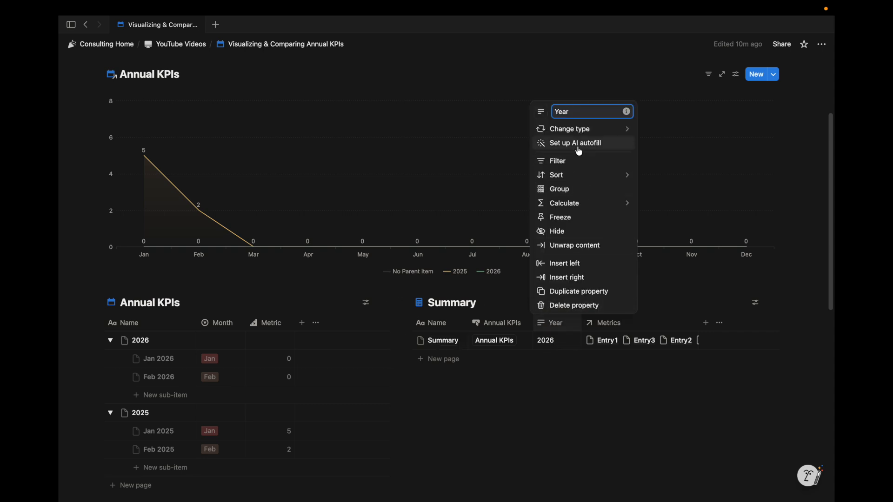
mouse_move(563, 130)
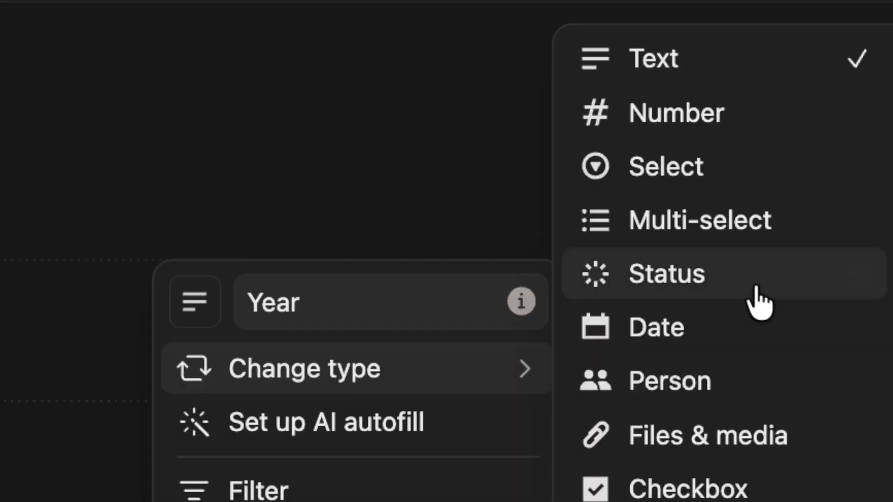
left_click(749, 110)
Delete the 2026 page with its sub-items from Annual KPIs and rerun the Summary entry's Annual KPIs button, confirming the prompt.
left_click(43, 354)
left_click(149, 308)
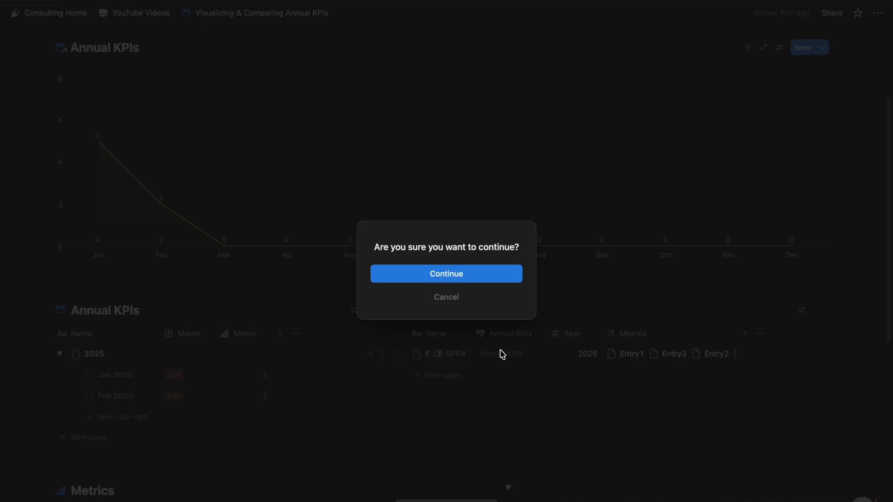
left_click(488, 280)
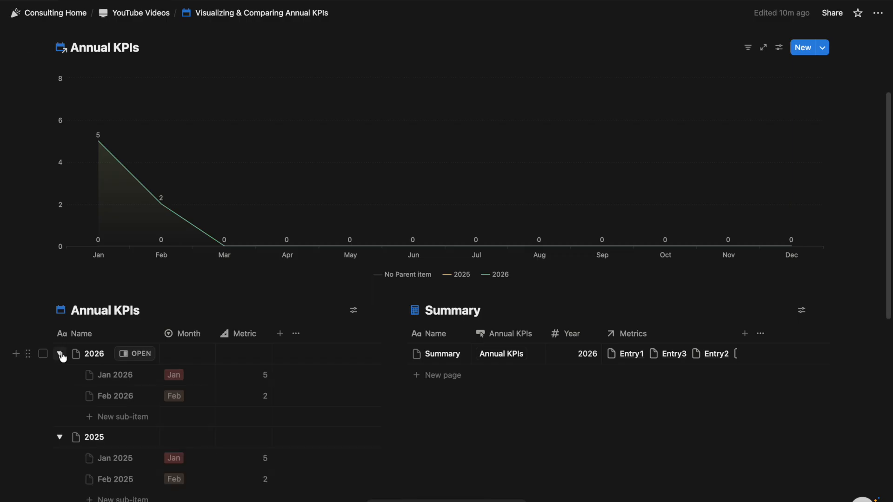
scroll(275, 363, "down", 5)
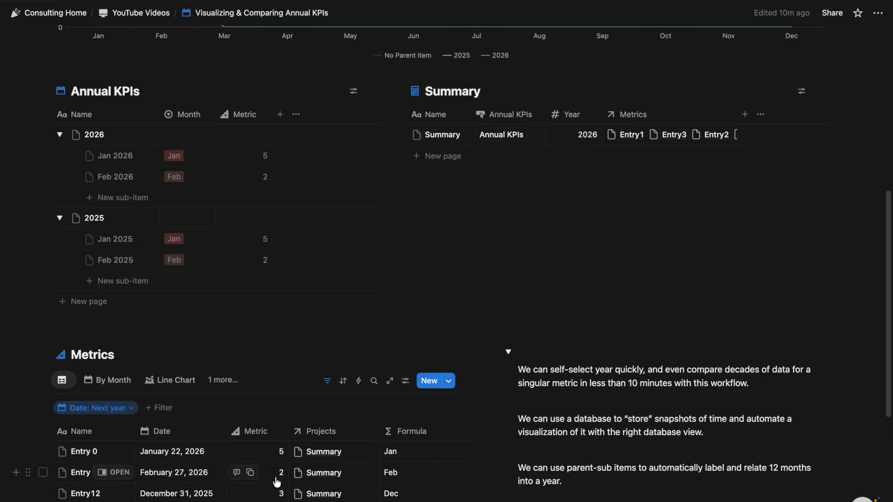
scroll(245, 280, "up", 5)
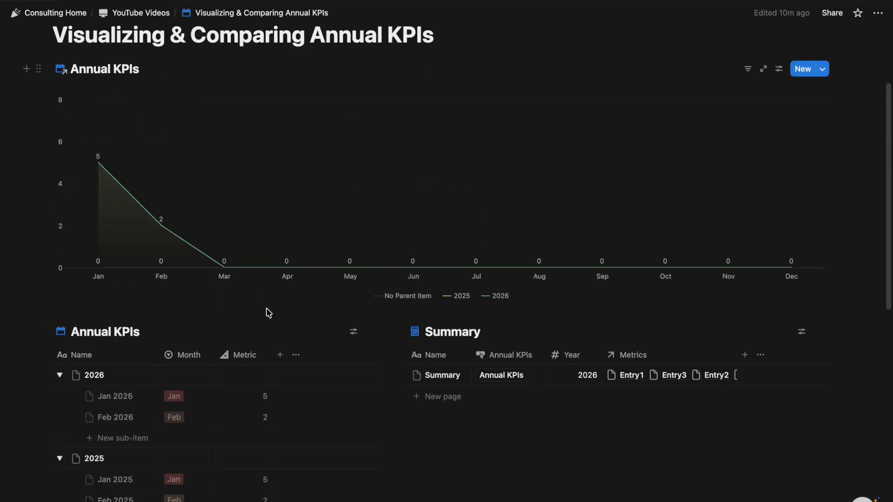
In the Metrics table, set Entry 0's Metric to 1 and Entry 0.5's Metric to 6.
scroll(267, 313, "down", 5)
scroll(177, 316, "down", 2)
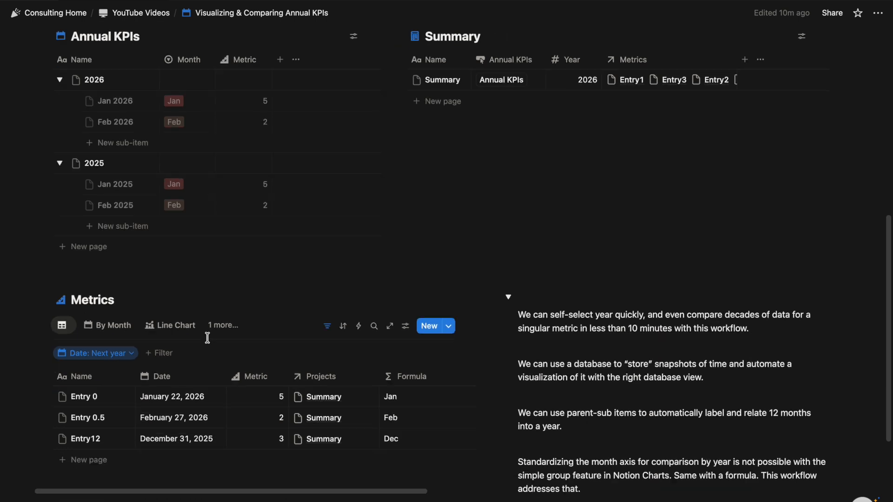
left_click(278, 398)
key("BackSpace")
type("1")
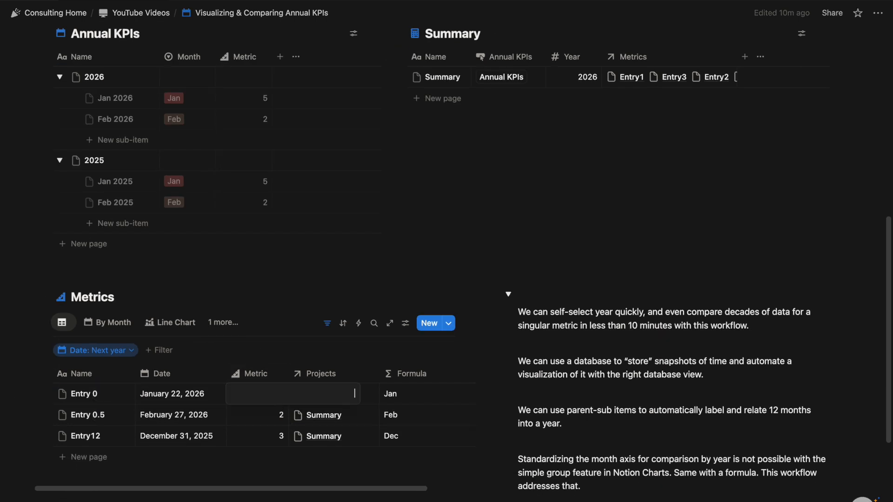
key("Return")
left_click(255, 416)
key("BackSpace")
type("6")
Delete the regenerated 2026 page and its month sub-items from the Annual KPIs table.
scroll(43, 259, "up", 4)
left_click(43, 259)
left_click(43, 281)
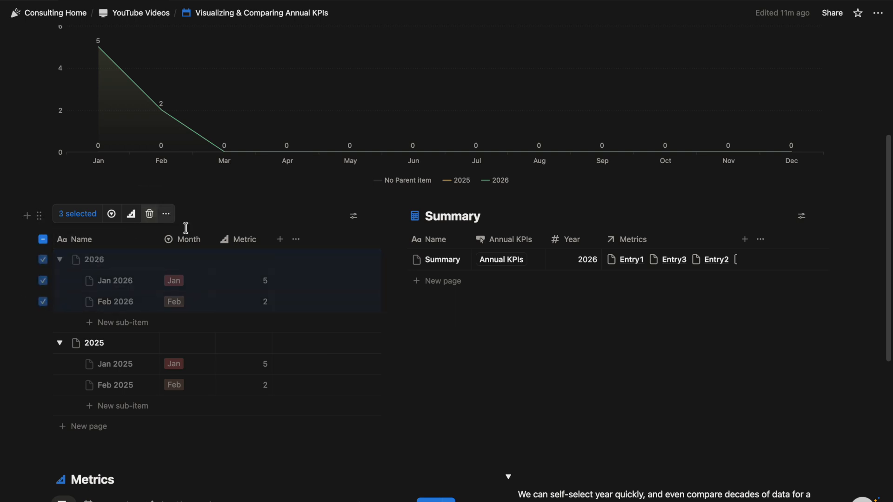
left_click(150, 213)
Run the Summary entry's Annual KPIs button with confirmation and expand the new 2026 page's sub-items.
scroll(441, 186, "up", 3)
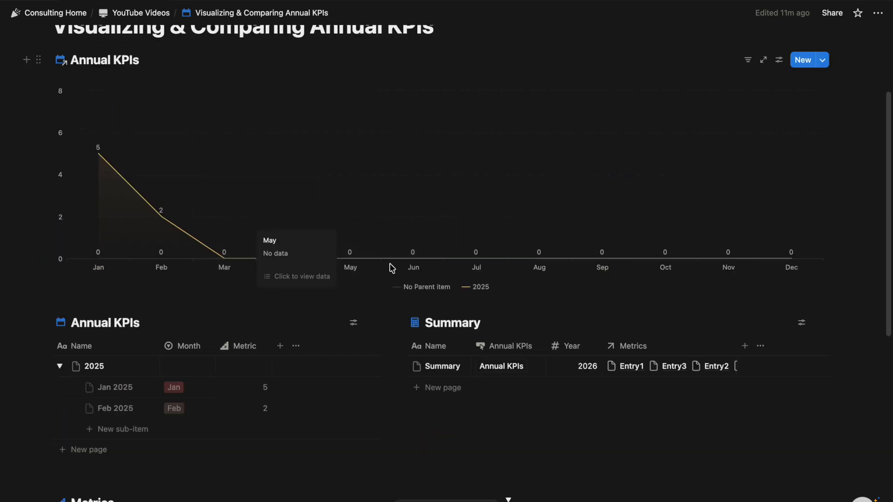
scroll(424, 251, "down", 2)
scroll(341, 137, "up", 2)
left_click(513, 345)
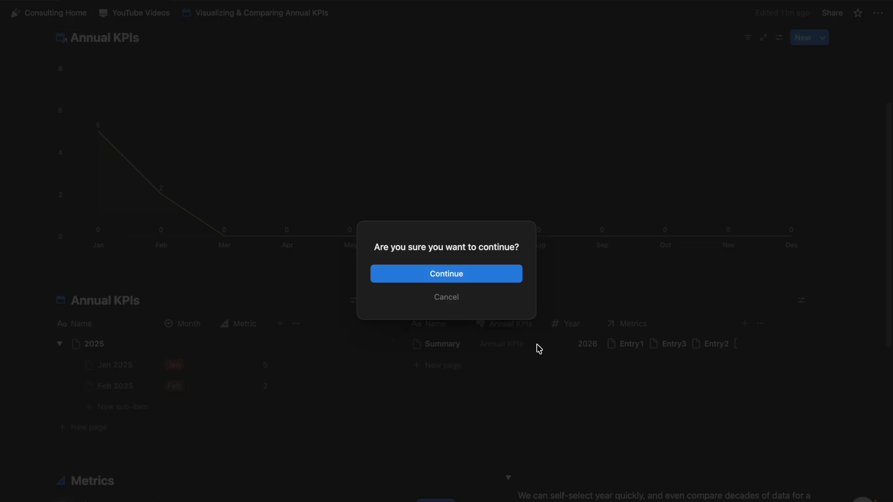
left_click(508, 275)
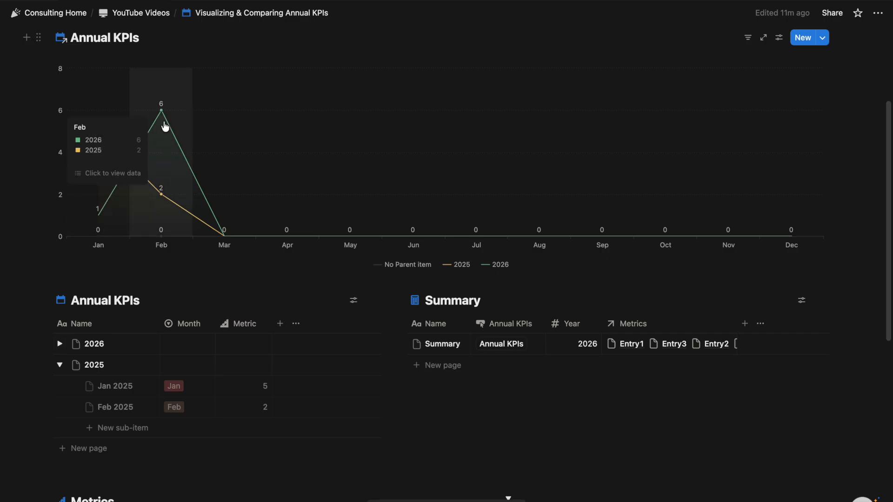
left_click(60, 345)
scroll(318, 241, "down", 2)
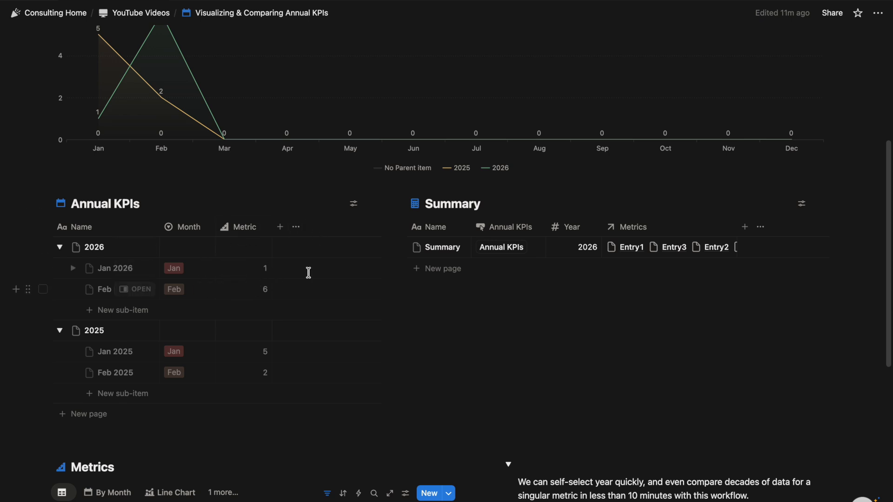
scroll(287, 277, "down", 2)
left_click(584, 125)
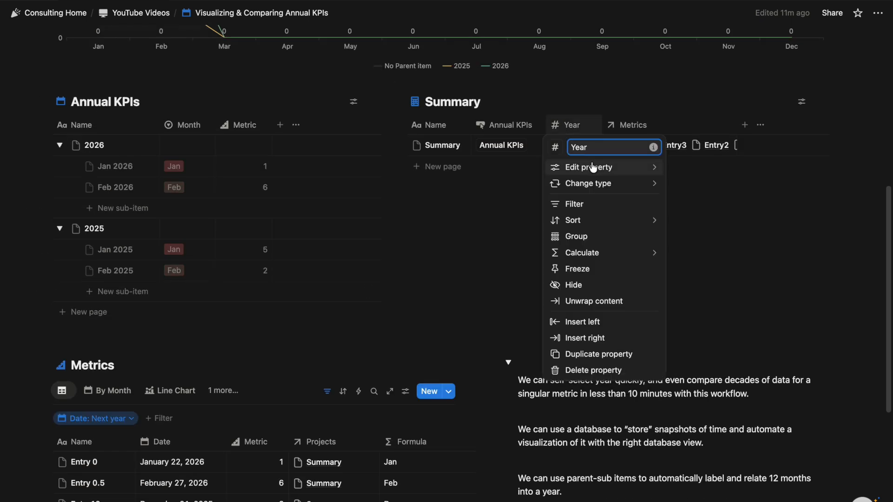
left_click(492, 229)
scroll(492, 230, "up", 1)
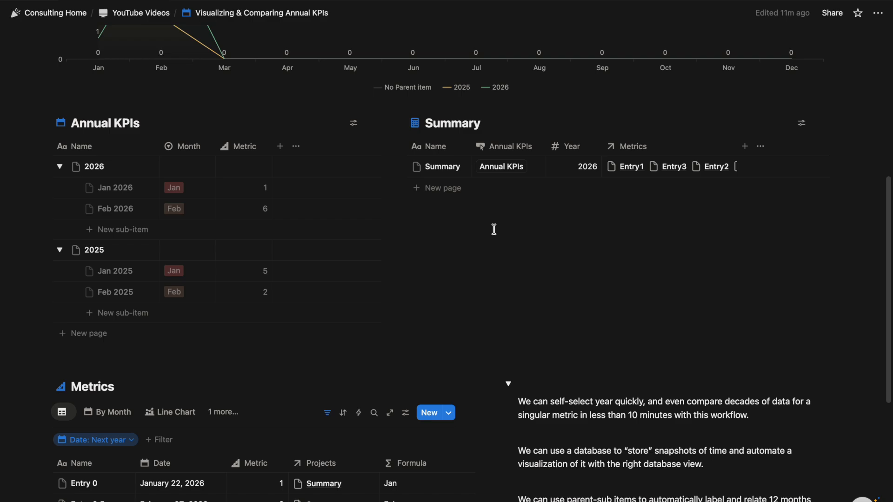
scroll(494, 229, "up", 5)
Review the variable formulas and page actions in the Annual KPIs button automation, and save and close it.
left_click(509, 375)
left_click(548, 224)
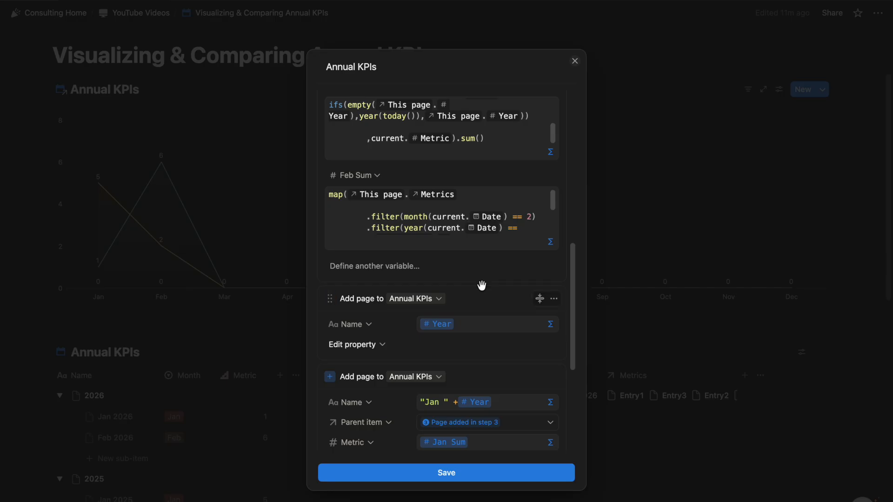
scroll(482, 285, "down", 4)
scroll(512, 273, "up", 6)
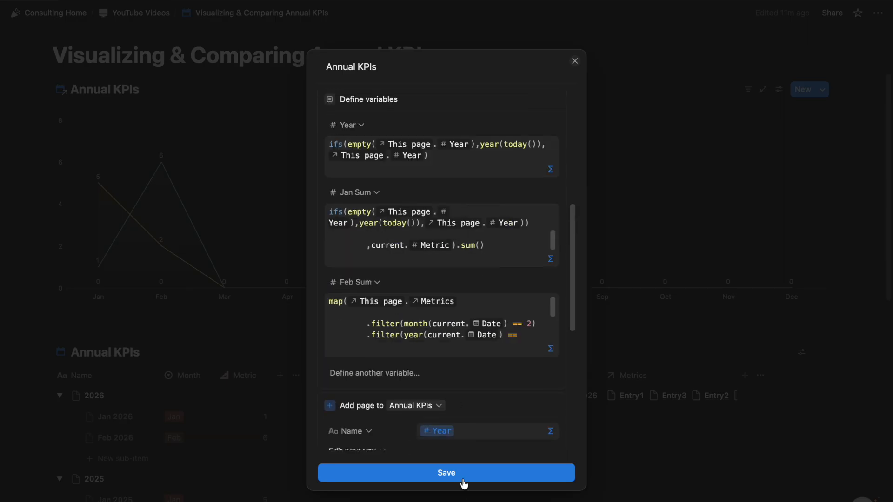
left_click(462, 479)
left_click(646, 349)
Reopen the Annual KPIs button automation and examine how the month sum variables feed the January and February page actions.
left_click(522, 378)
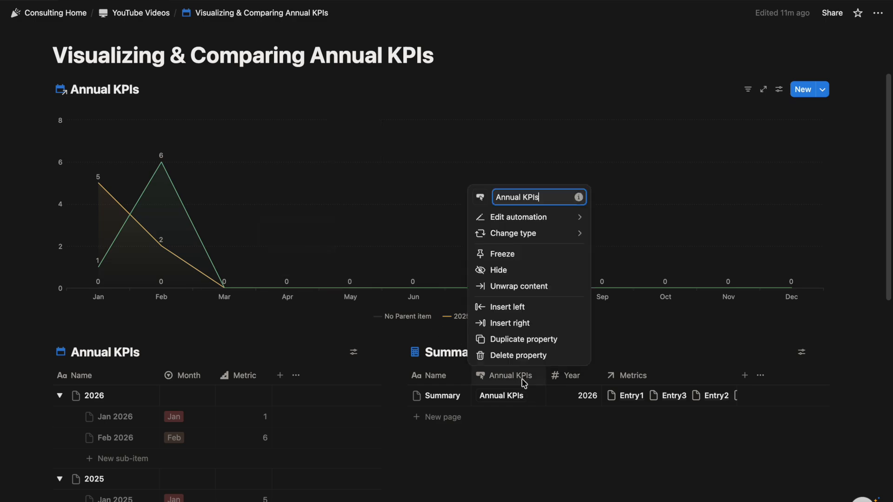
left_click(530, 220)
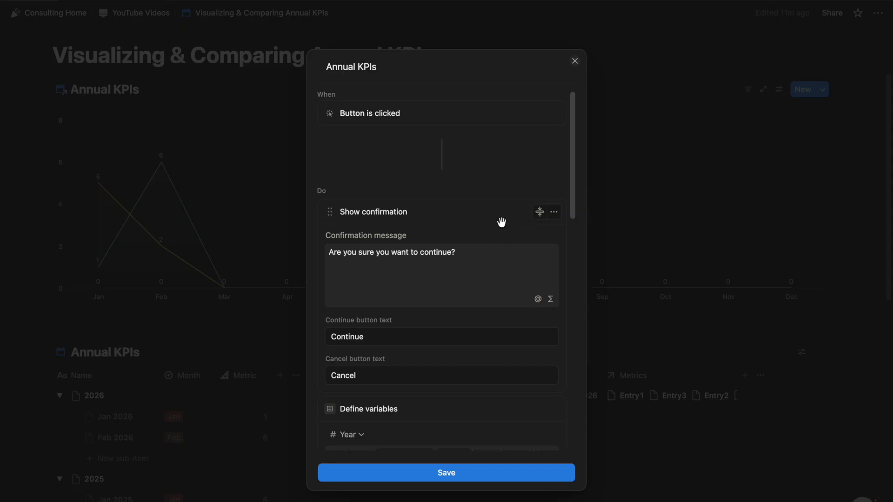
scroll(502, 221, "down", 7)
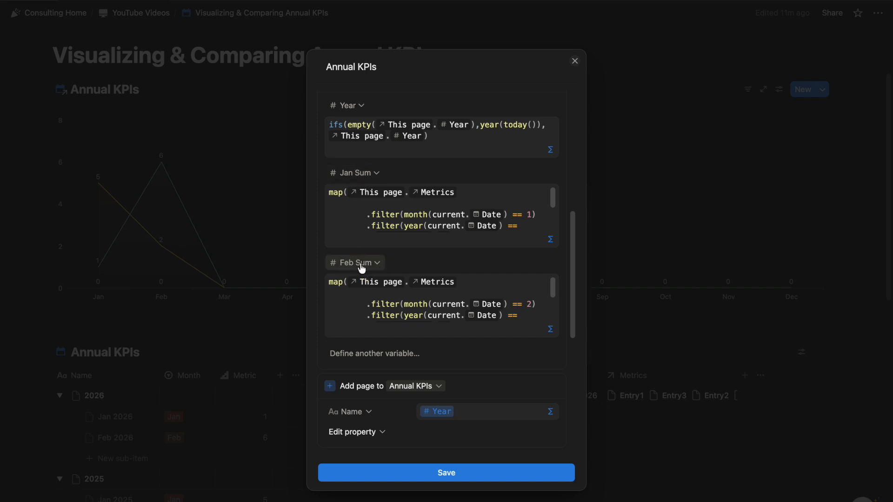
scroll(495, 251, "down", 10)
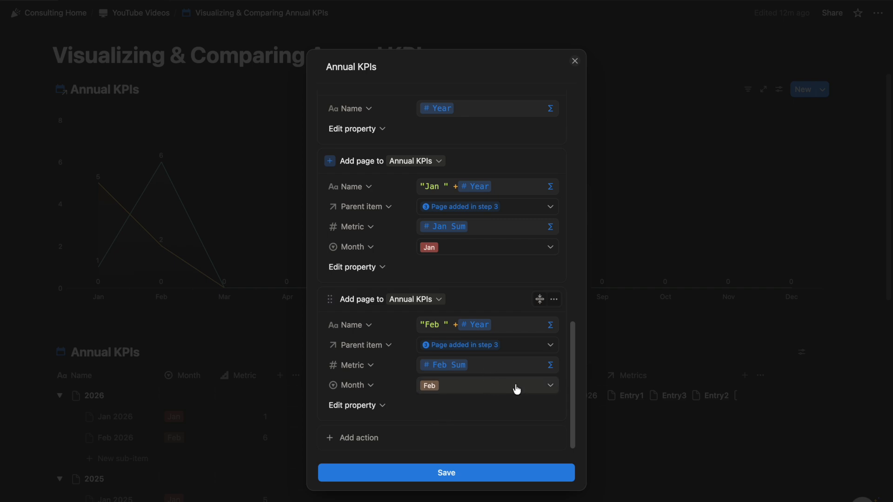
scroll(470, 284, "up", 8)
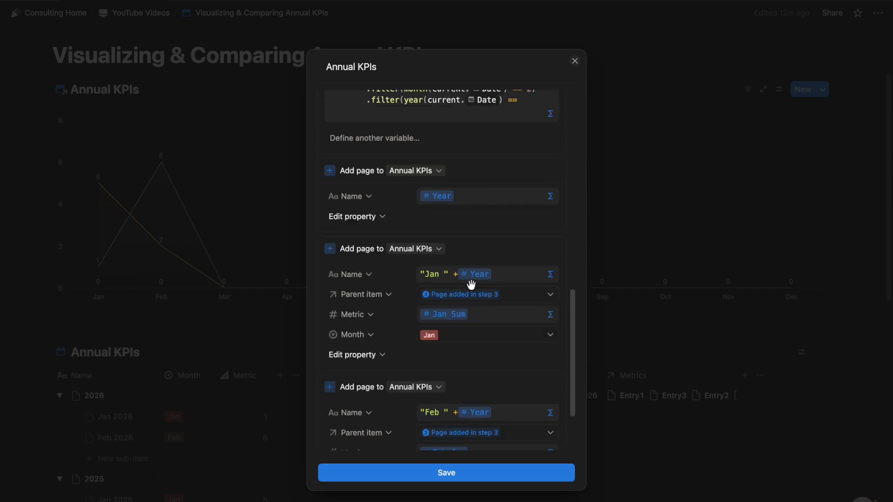
scroll(472, 325, "down", 7)
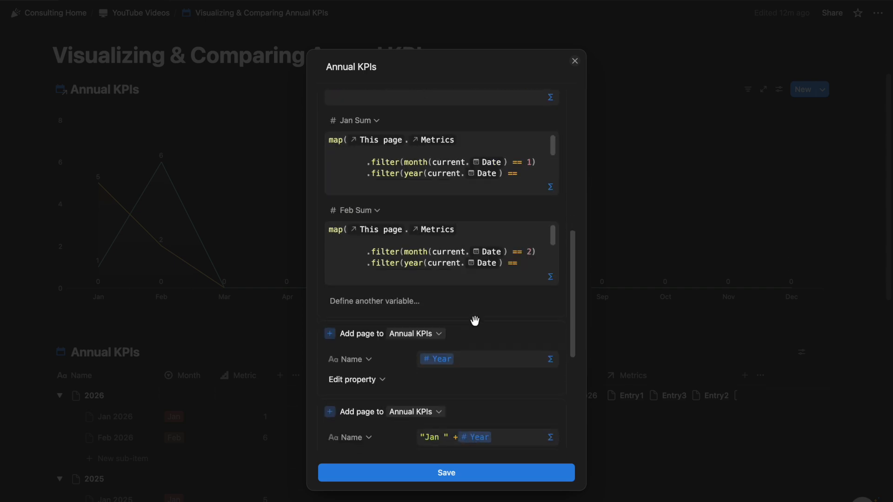
scroll(478, 309, "down", 5)
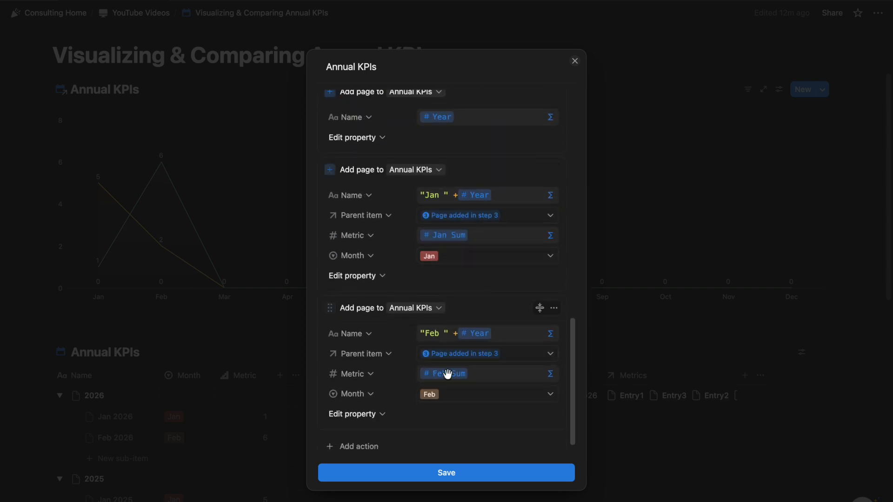
scroll(453, 323, "down", 1)
scroll(348, 303, "up", 12)
Duplicate the Feb Sum variable repeatedly to provide copies for the months from March through December.
left_click(356, 292)
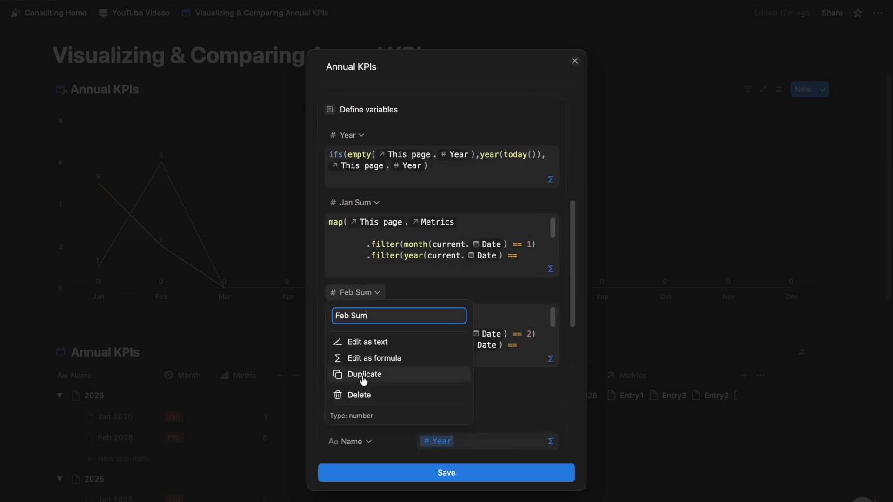
left_click(367, 373)
left_click(367, 360)
left_click(367, 279)
left_click(368, 360)
left_click(367, 279)
left_click(365, 361)
left_click(368, 279)
left_click(365, 361)
left_click(367, 279)
Rename the first Feb Sum copy to Mar Sum and set its formula's month filter to 3.
left_click(365, 283)
left_click_drag(339, 301, 381, 301)
type("Mar Sum")
left_click(451, 328)
double_click(488, 291)
type("3")
left_click(716, 215)
Rename the next variable copy to Apr Sum and set its formula's month filter to 4.
scroll(351, 274, "down", 2)
scroll(352, 275, "down", 1)
left_click(358, 332)
type("Apr Sum")
key("Return")
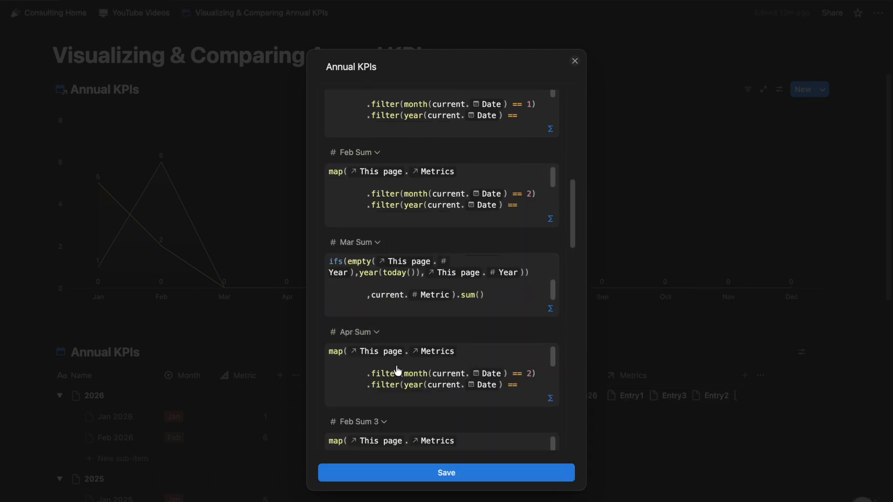
left_click(401, 372)
double_click(490, 101)
type("4")
left_click(718, 26)
Rename the next variable copy to May Sum and set its formula's month filter to 5.
scroll(361, 259, "down", 3)
left_click(359, 267)
type("May Sum")
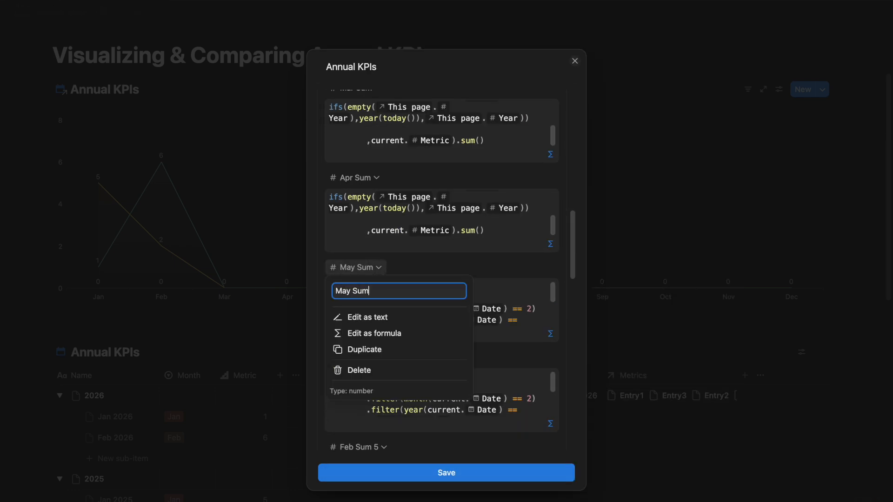
key("Return")
left_click(442, 307)
double_click(489, 290)
type("5")
left_click(717, 215)
Rename the next variable copy to Jun Sum and set its formula's month filter to 6.
scroll(423, 287, "down", 1)
left_click(361, 337)
type("Jun Sum")
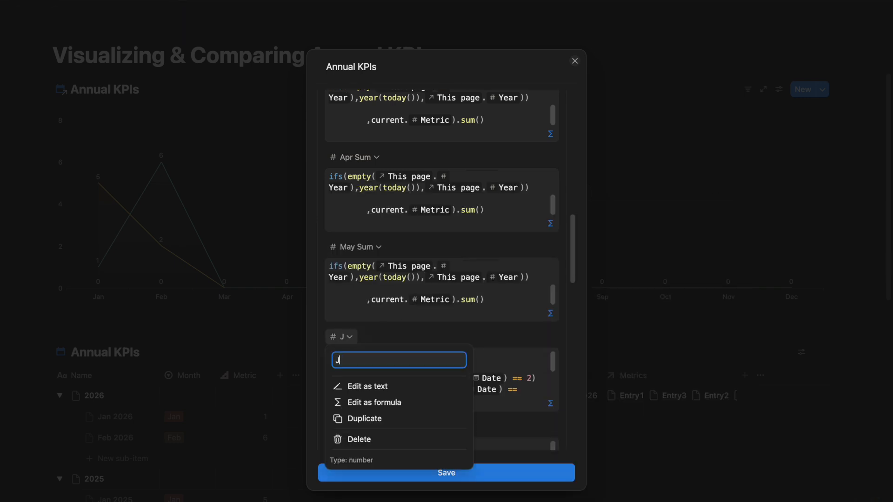
left_click(489, 372)
type("6")
left_click(717, 31)
Rename the next variable copy to Jul Sum and set its formula's month filter to 7.
scroll(442, 279, "down", 3)
left_click(354, 239)
type("Jul Sum")
left_click(442, 283)
double_click(489, 291)
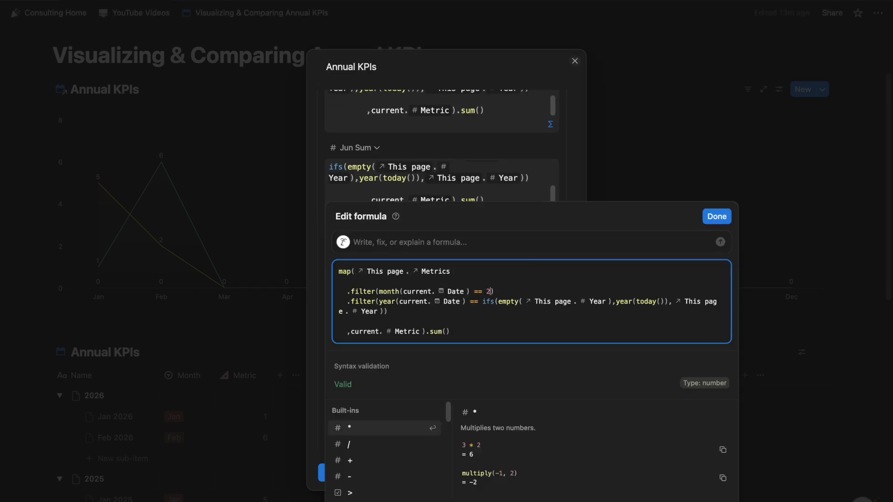
type("7")
left_click(717, 215)
Set the Aug Sum variable's month filter to 8, and rename the following copy to Sep Sum and open its formula.
type("8")
scroll(442, 280, "down", 3)
left_click(359, 257)
type("Sep Sum")
left_click(524, 303)
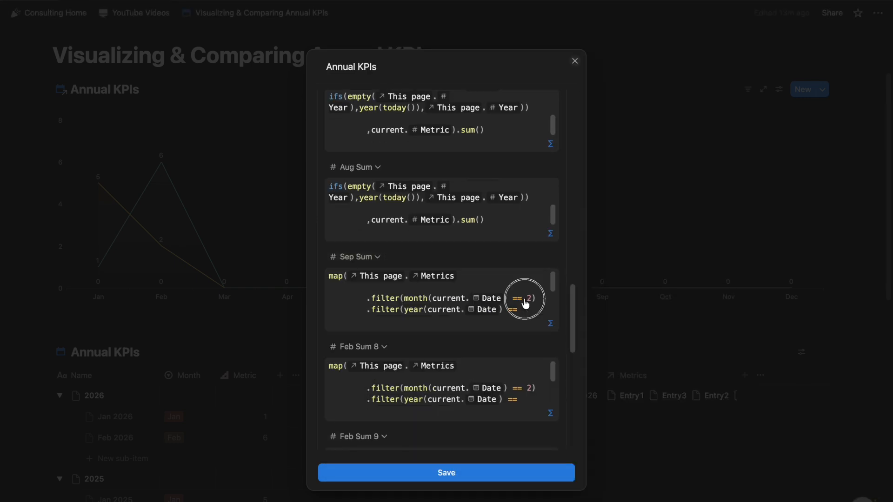
Rename the next variable copy to Oct Sum and set its formula's month filter to 10.
scroll(398, 241, "down", 3)
left_click(363, 237)
type("Oct Sum")
left_click(367, 303)
double_click(487, 290)
type("10")
left_click(721, 224)
Rename the last two variable copies to Nov Sum and Dec Sum, and save Dec Sum's formula with month filter 12.
scroll(442, 279, "down", 2)
left_click(356, 235)
type("Nov Sum")
left_click(368, 301)
left_click(358, 326)
type("Dec Sum")
left_click(530, 368)
double_click(485, 94)
type("12")
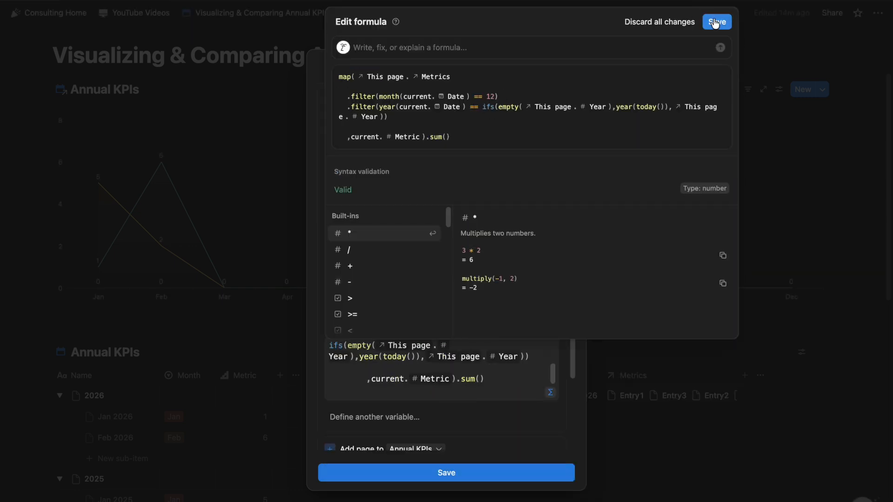
left_click(714, 22)
Duplicate the Feb add-page action in the Annual KPIs automation to provide copies for the remaining months.
scroll(464, 268, "down", 8)
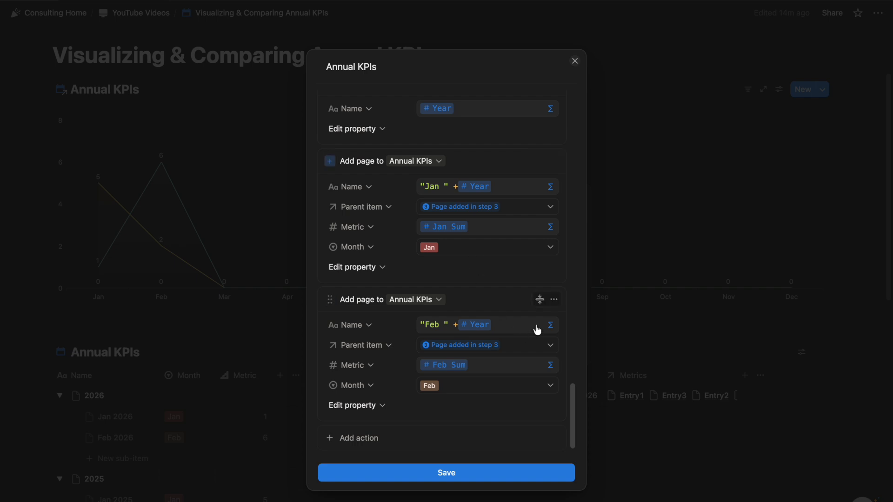
left_click(556, 302)
left_click(544, 371)
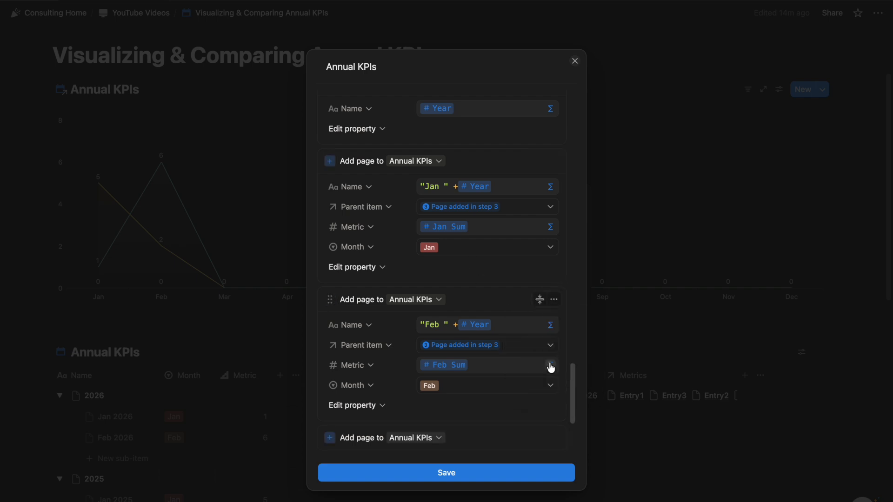
scroll(549, 326, "down", 2)
scroll(549, 327, "down", 2)
left_click(554, 307)
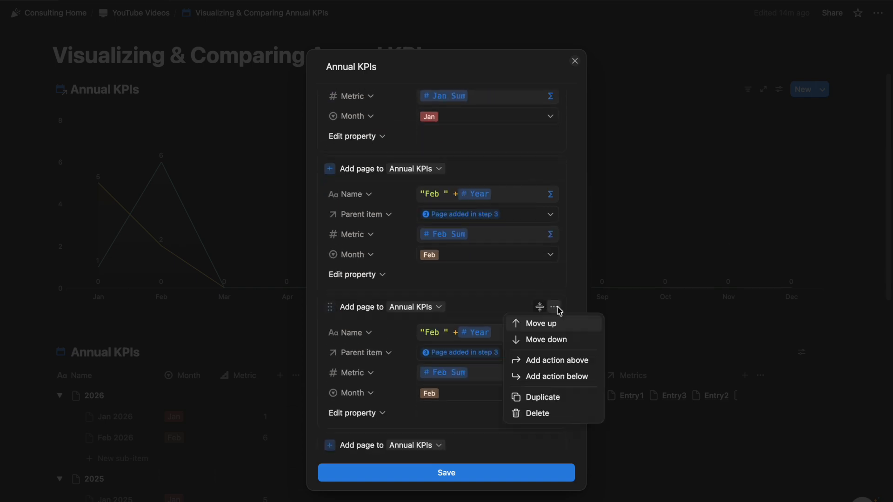
left_click(545, 397)
left_click(554, 307)
Configure the first Feb action copy with the name "Mar " + Year, metric Mar Sum and month Mar.
left_click(435, 331)
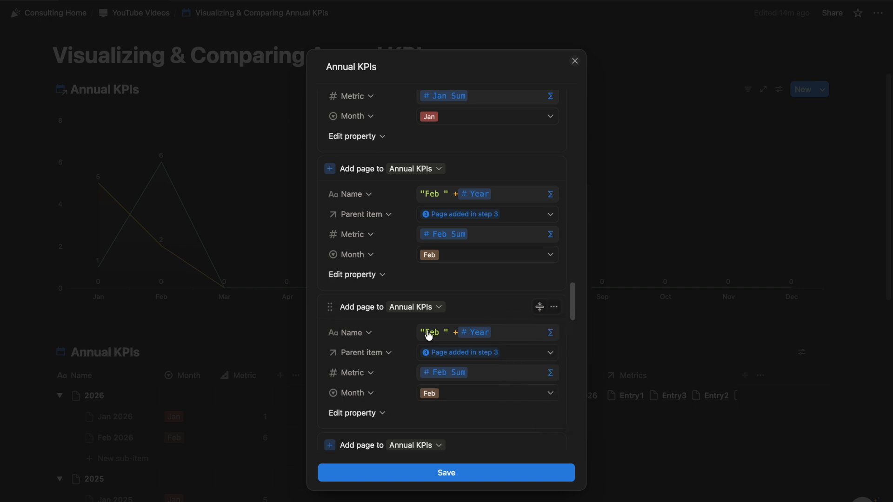
left_click(435, 332)
double_click(444, 93)
type("Mar")
left_click(809, 37)
left_click(510, 373)
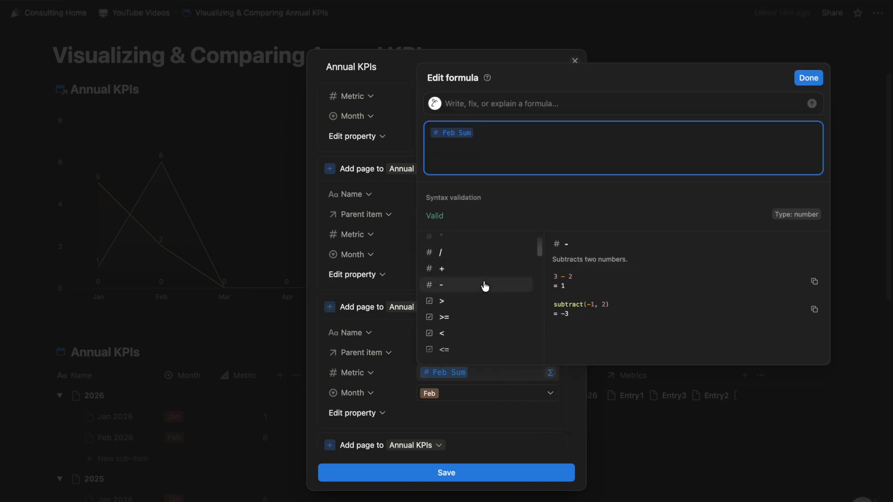
key("BackSpace")
type("mar")
left_click(479, 257)
left_click(478, 391)
left_click(502, 207)
Configure the following action copy with the name "Apr " + Year, metric Apr Sum and month Apr.
scroll(474, 375, "down", 3)
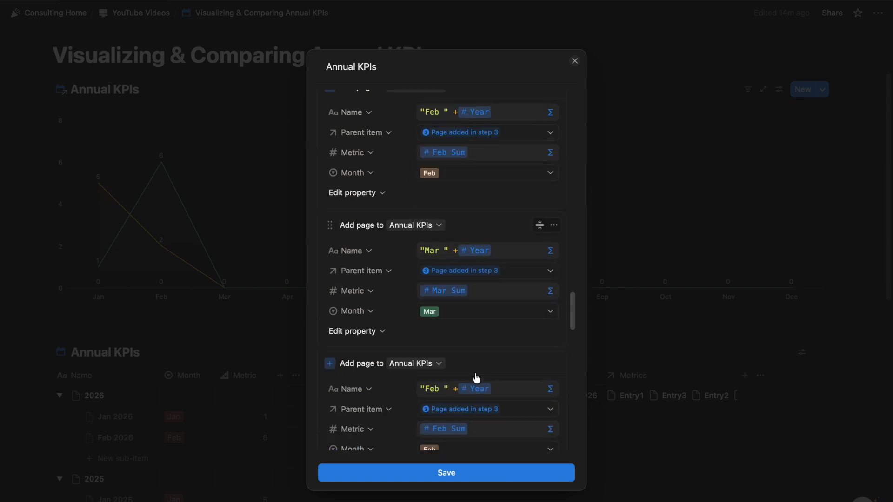
left_click(457, 311)
double_click(441, 300)
type("Apr")
left_click(806, 247)
left_click(489, 351)
key("BackSpace")
type("Apr Sum")
key("Return")
left_click(484, 371)
left_click(440, 203)
Configure the action copy below Apr with the name "May " + Year, metric May Sum and month May.
scroll(435, 251, "down", 1)
left_click(427, 281)
double_click(441, 300)
type("May")
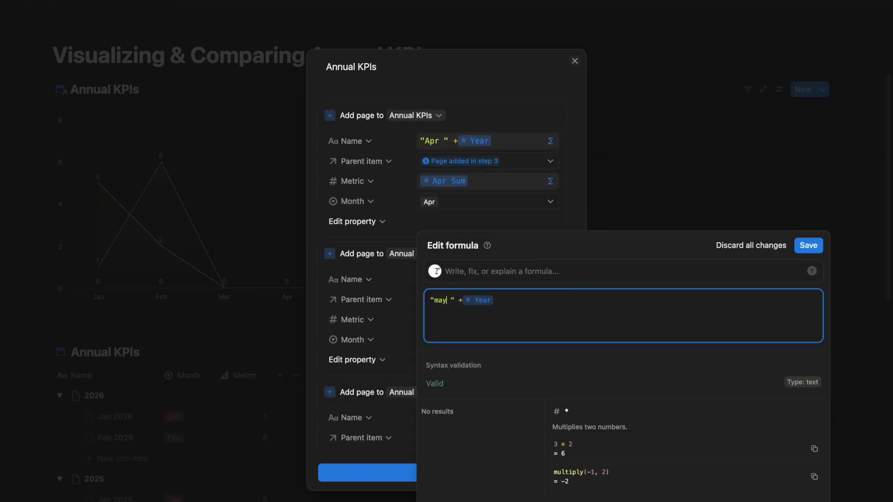
left_click(808, 245)
left_click(484, 320)
key("BackSpace")
type("May Sum")
left_click(484, 340)
left_click(437, 187)
Configure the action copy below May with the name "Jun " + Year, metric Jun Sum and month Jun.
scroll(466, 279, "down", 2)
left_click(470, 321)
double_click(444, 80)
type("Jun")
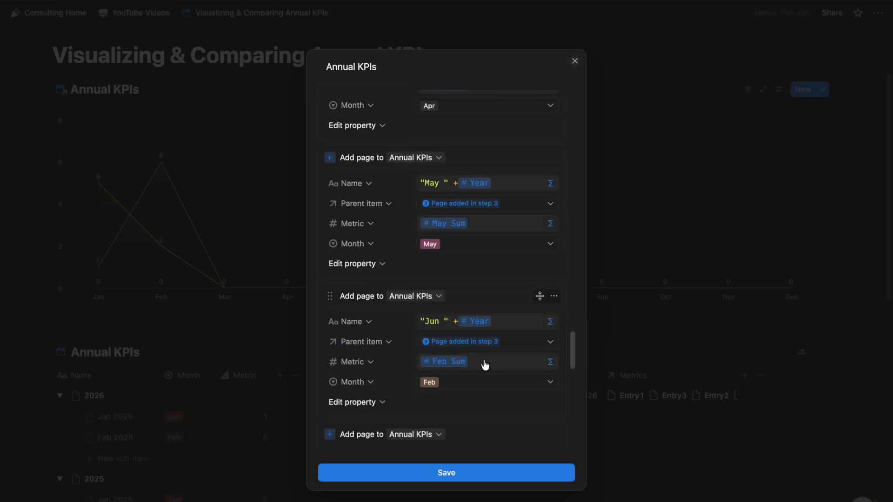
left_click(463, 389)
left_click(474, 247)
Configure the action copy below Jun with the name "Jul " + Year, its July sum metric and month Jul.
scroll(474, 254, "down", 3)
left_click(484, 335)
double_click(439, 94)
type("Jul")
left_click(808, 40)
left_click(484, 395)
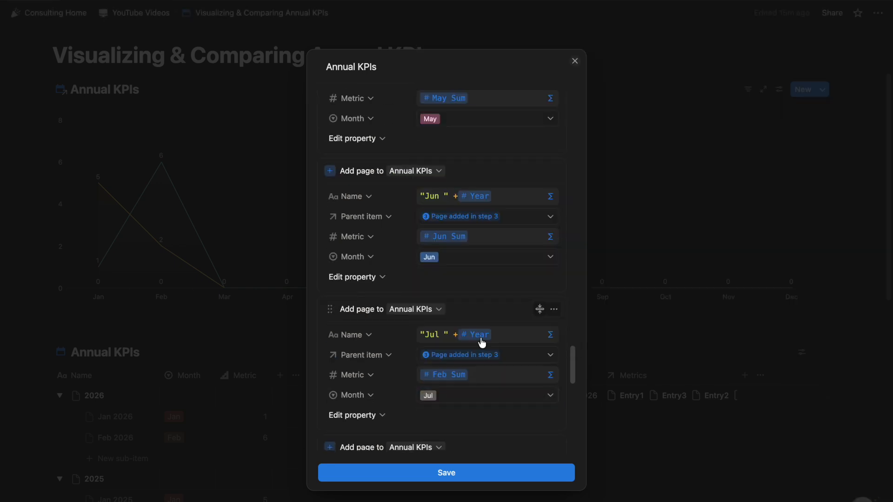
left_click(809, 245)
Configure the action copy below Jul with the name "Aug " + Year, its August sum metric and month Aug.
left_click(483, 281)
type("Aug")
left_click(808, 245)
left_click(484, 319)
left_click(455, 341)
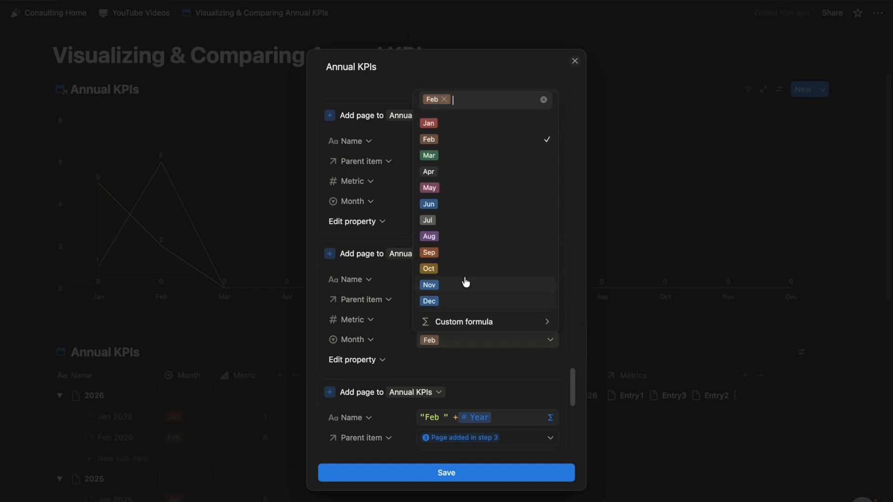
left_click(435, 236)
Configure the action copy below Aug with the name "Sep " + Year, metric Sep Sum and month Sep.
left_click(484, 358)
type("Sep")
left_click(808, 63)
left_click(484, 397)
type("Sep Sum")
left_click(493, 417)
Configure the action copy below Sep as the October page, with metric Oct Sum and month Oct.
scroll(484, 302, "down", 4)
left_click(484, 302)
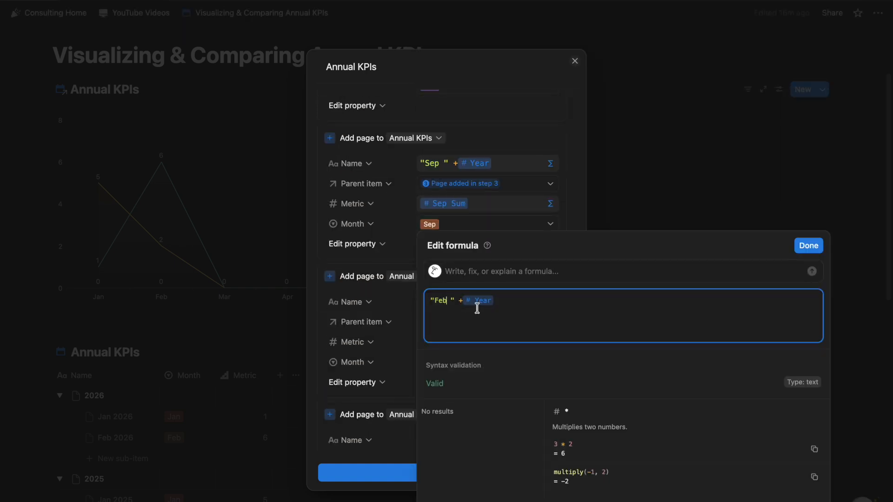
left_click(484, 342)
type("Oct Sum")
left_click(487, 363)
Configure the last two action copies for Nov and Dec with metrics Nov Sum and Dec Sum and matching months, and save the automation.
scroll(538, 275, "down", 3)
left_click(484, 352)
type("Nov")
left_click(500, 391)
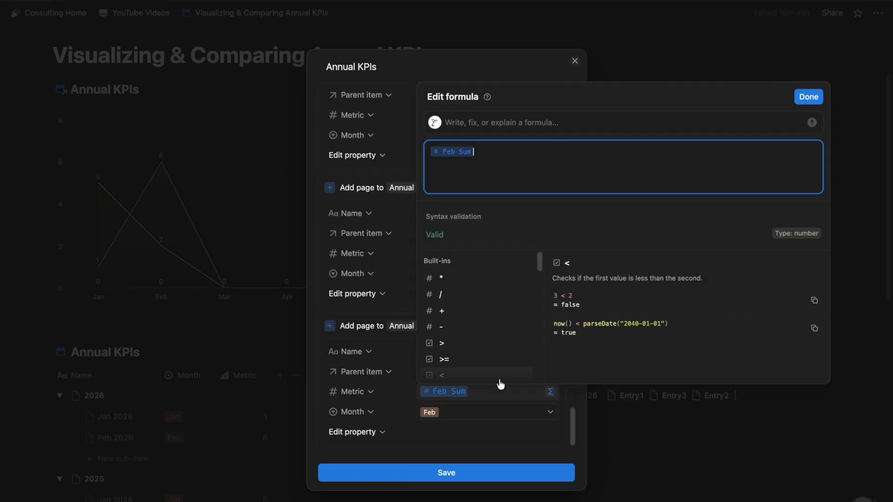
type("Nov Sum")
left_click(484, 413)
left_click(461, 358)
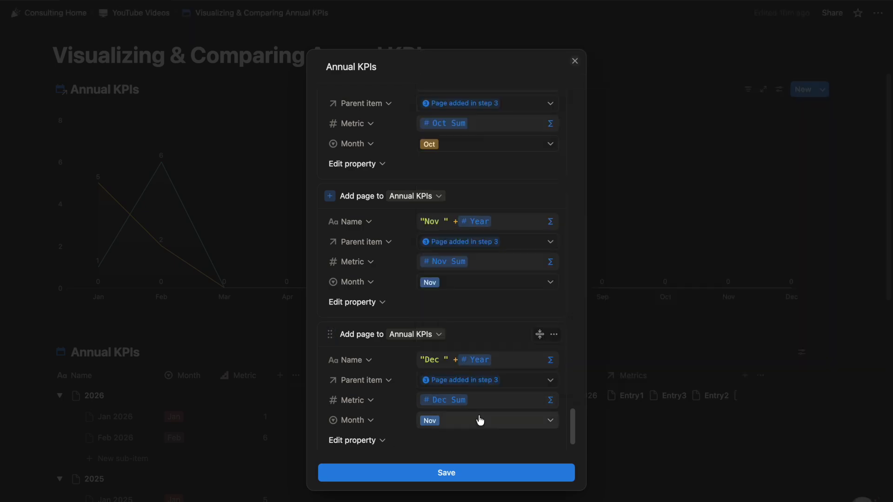
left_click(484, 473)
Reopen the Annual KPIs button automation and review all monthly sum variables and add-page actions through Dec, closing with a save.
scroll(561, 273, "down", 1)
left_click(514, 365)
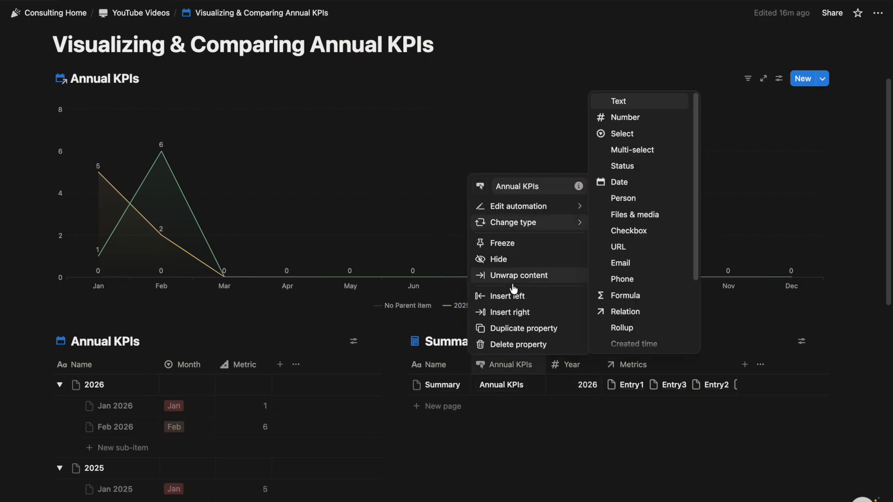
left_click(518, 206)
scroll(498, 297, "down", 5)
scroll(499, 297, "up", 5)
scroll(548, 265, "down", 6)
scroll(493, 211, "down", 2)
scroll(572, 282, "down", 1)
scroll(572, 281, "down", 10)
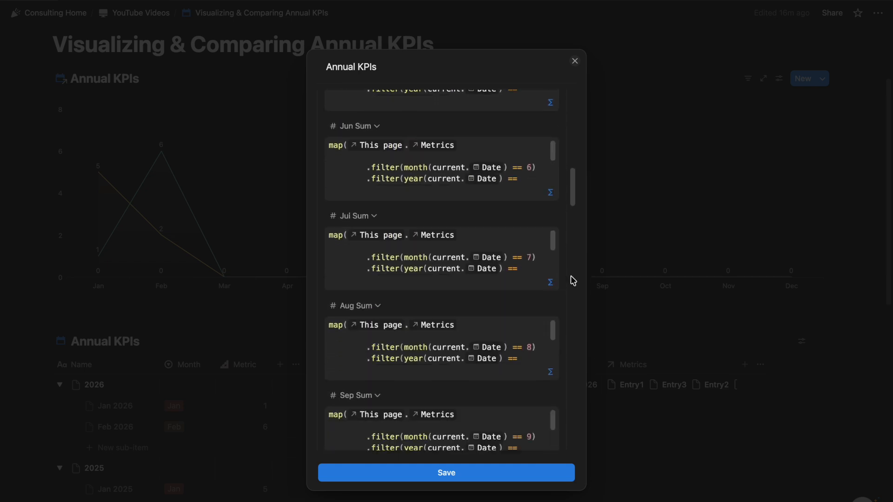
scroll(572, 281, "down", 10)
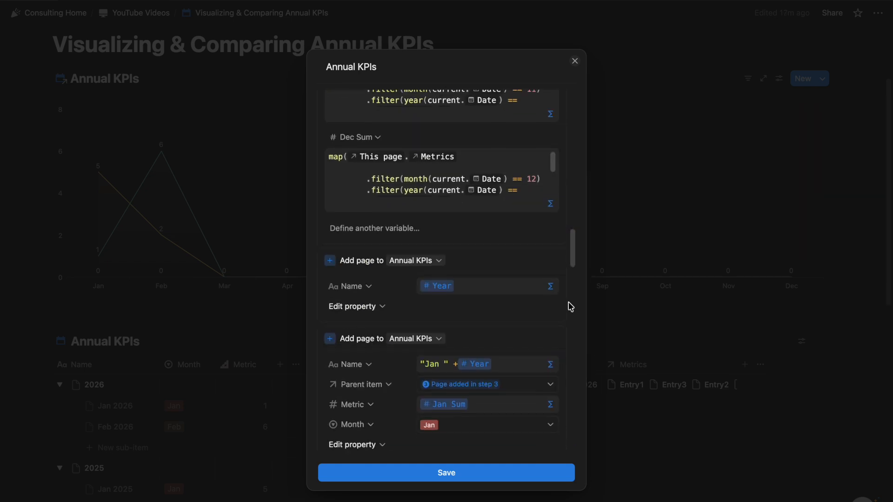
scroll(569, 305, "down", 10)
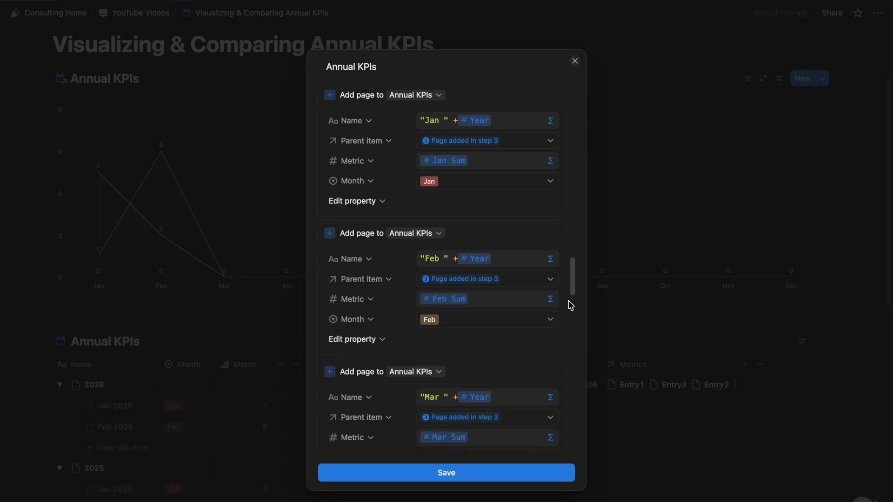
scroll(488, 319, "down", 2)
scroll(484, 331, "down", 14)
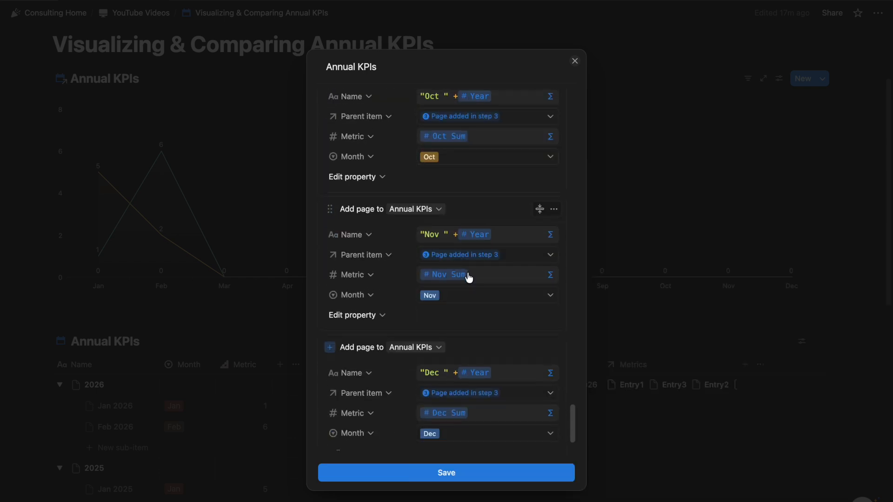
scroll(468, 277, "down", 2)
left_click(450, 473)
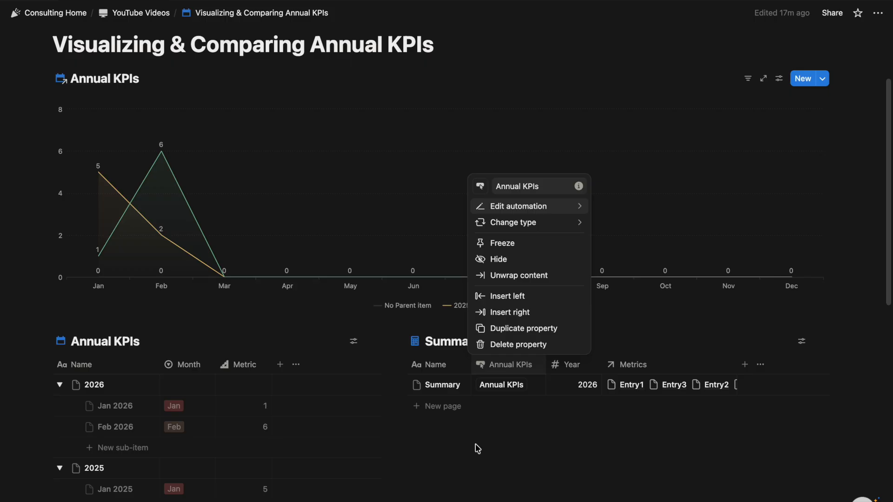
Delete all existing pages from the Annual KPIs table and clear the Summary row's Year value.
left_click(43, 270)
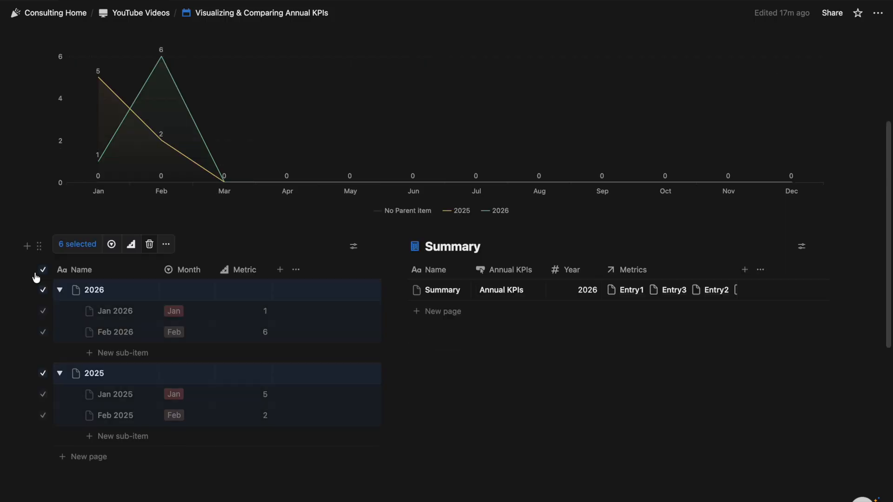
left_click(149, 244)
left_click(590, 296)
key("BackSpace")
key("BackSpace")
key("BackSpace")
key("BackSpace")
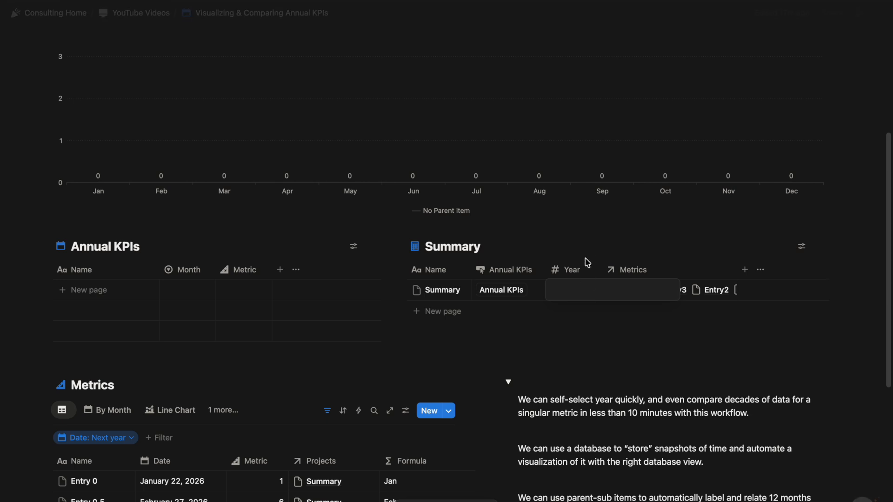
left_click(577, 113)
Run the Summary row's Annual KPIs button with the Year left blank and confirm to continue.
scroll(576, 114, "up", 2)
left_click(504, 390)
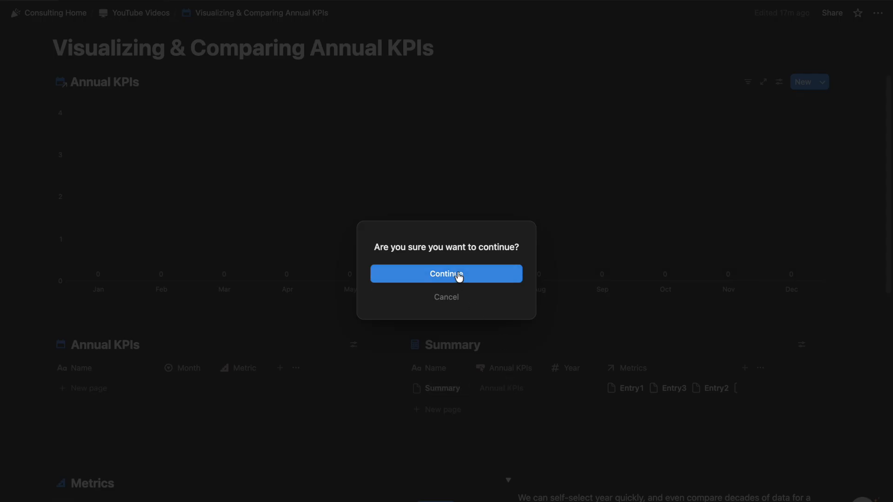
left_click(459, 275)
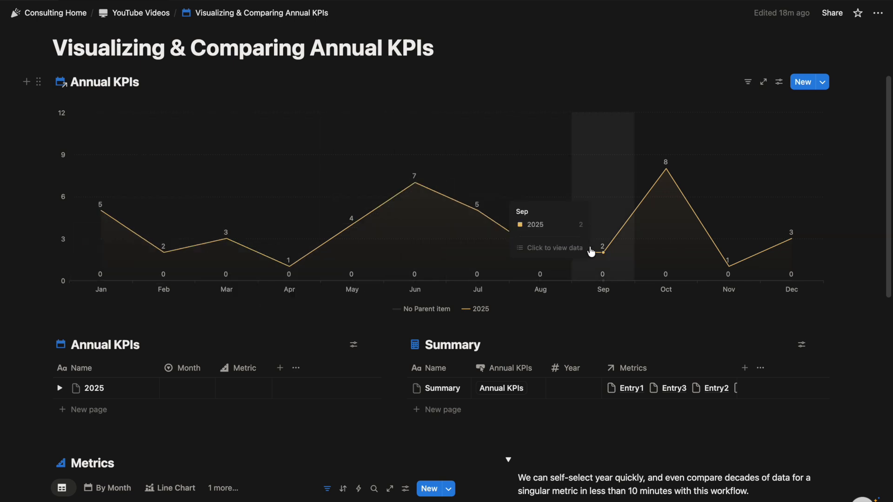
Expand the 2025 page in the Annual KPIs table to check its month sub-items and metrics, and collapse it again.
scroll(60, 324, "down", 2)
left_click(59, 318)
scroll(219, 279, "down", 2)
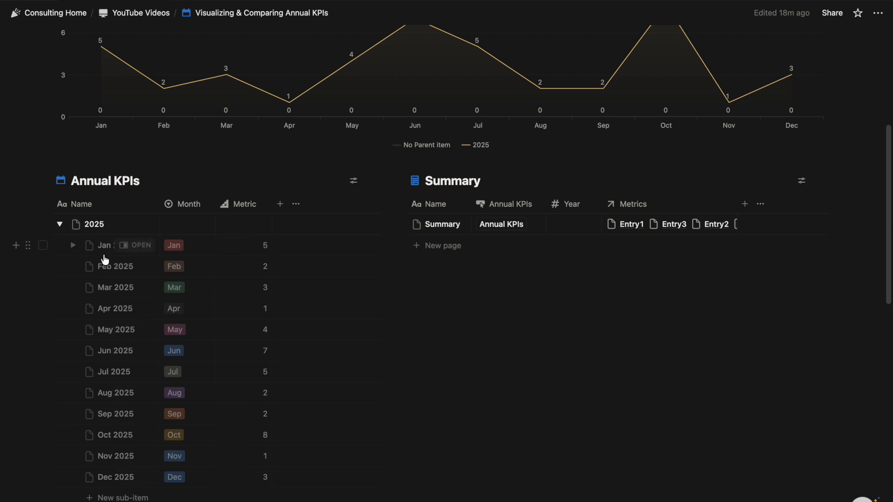
scroll(180, 407, "up", 1)
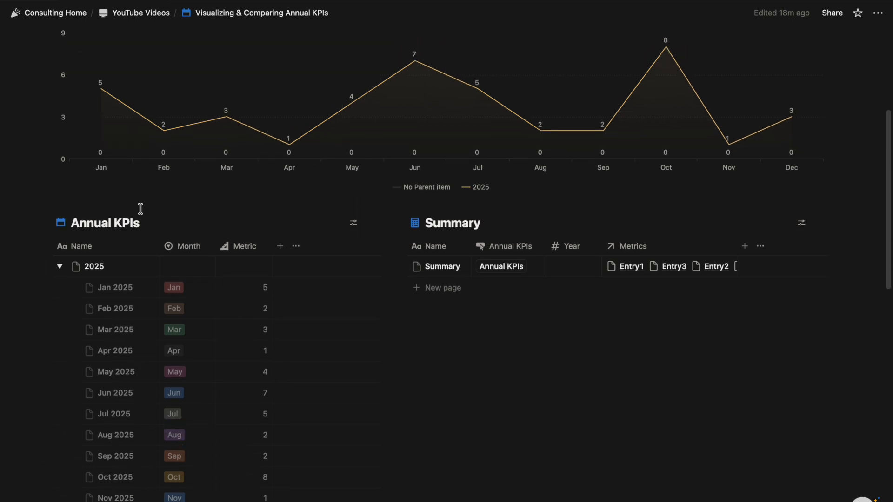
left_click(60, 266)
scroll(378, 261, "up", 1)
scroll(378, 261, "up", 2)
scroll(597, 291, "down", 1)
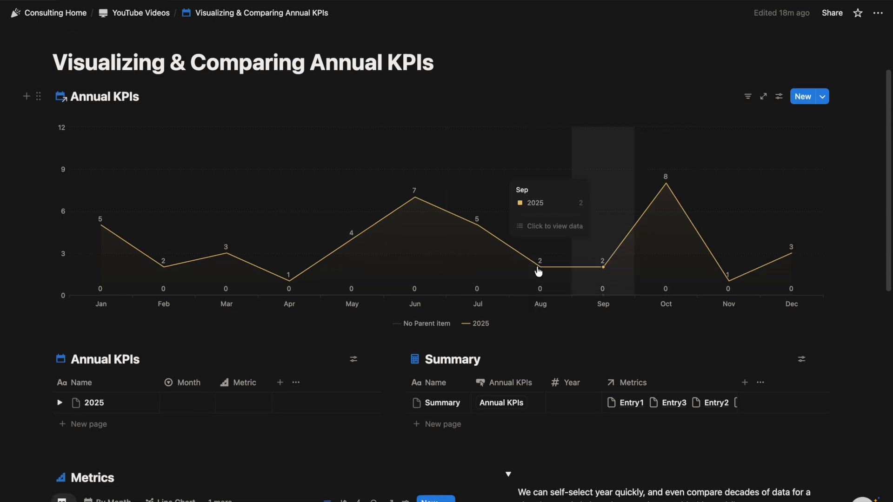
Set the Summary row's Year to 2026.
left_click(580, 406)
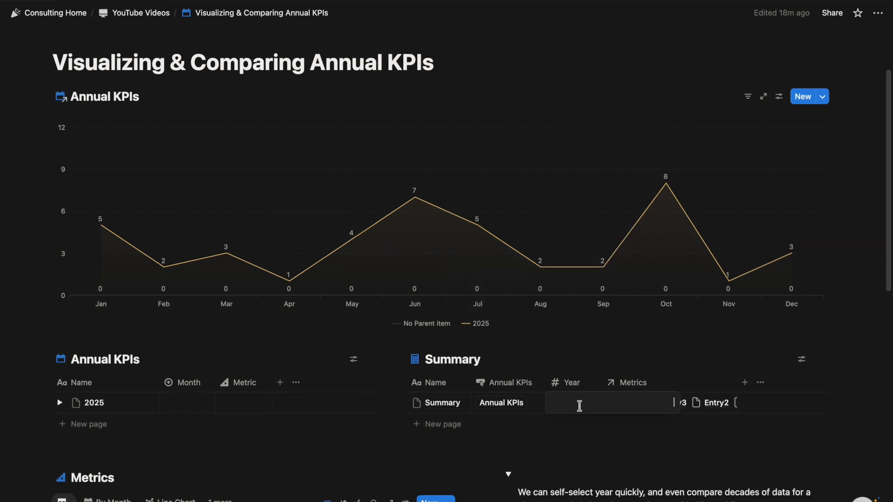
type("2026")
key("Return")
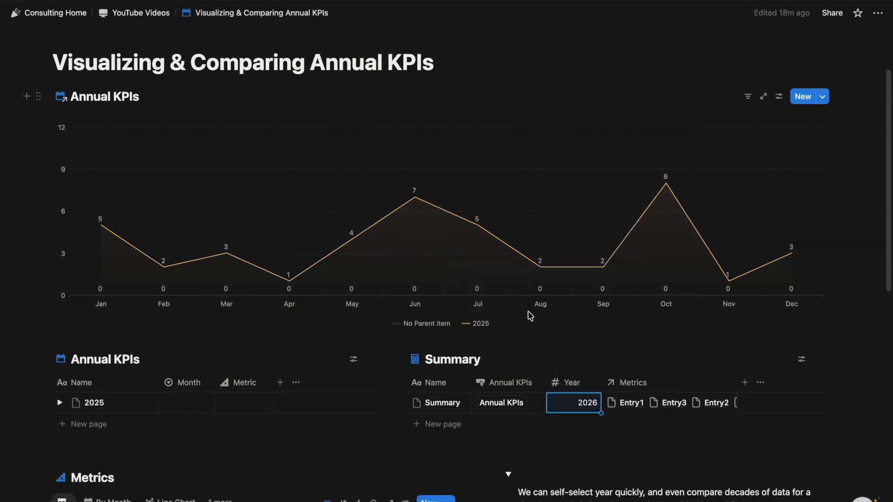
Select the entries from Entry3 through Entry12 in the Metrics table.
scroll(528, 313, "down", 2)
scroll(173, 334, "up", 2)
scroll(209, 239, "down", 6)
left_click(43, 303)
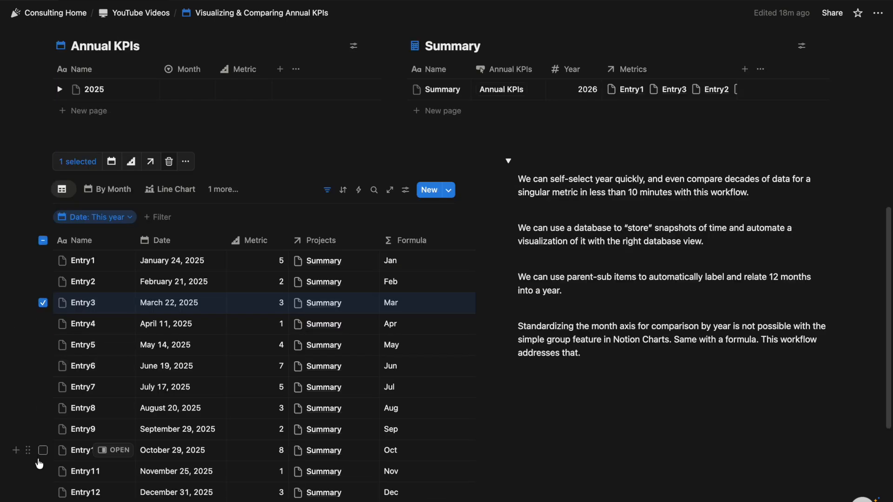
left_click(43, 493, "shift")
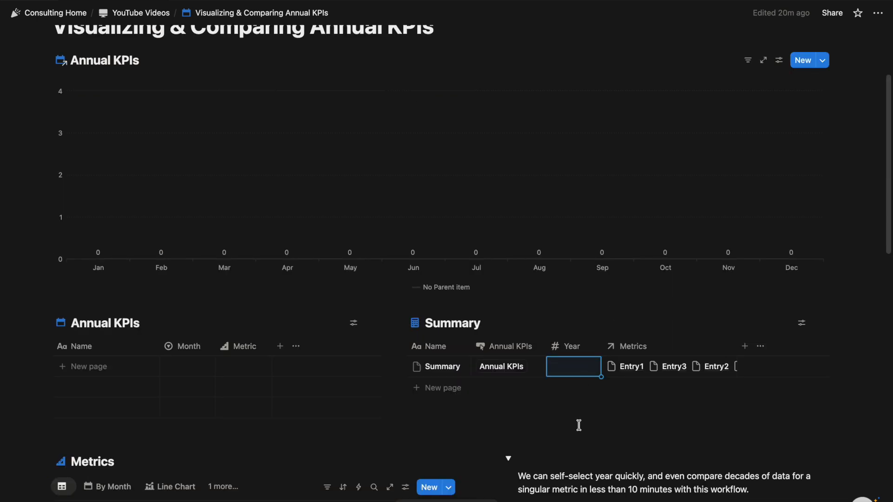
scroll(590, 415, "down", 1)
scroll(591, 414, "up", 2)
scroll(592, 414, "down", 1)
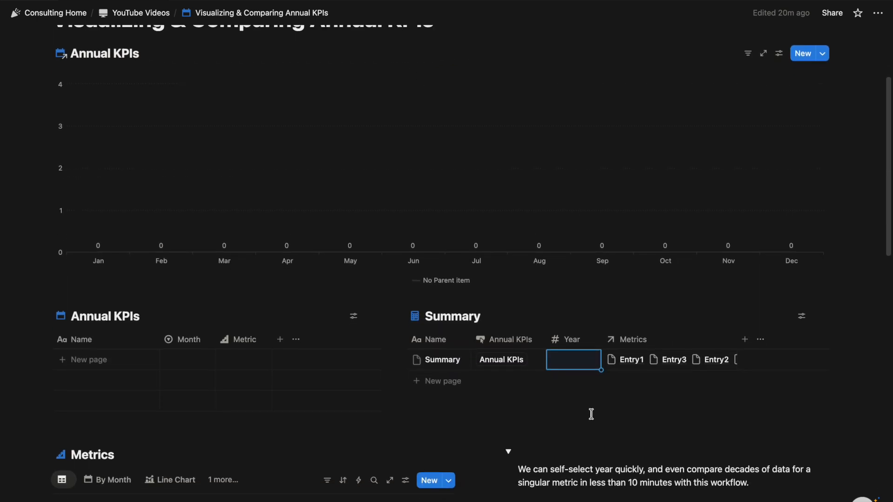
scroll(591, 414, "down", 1)
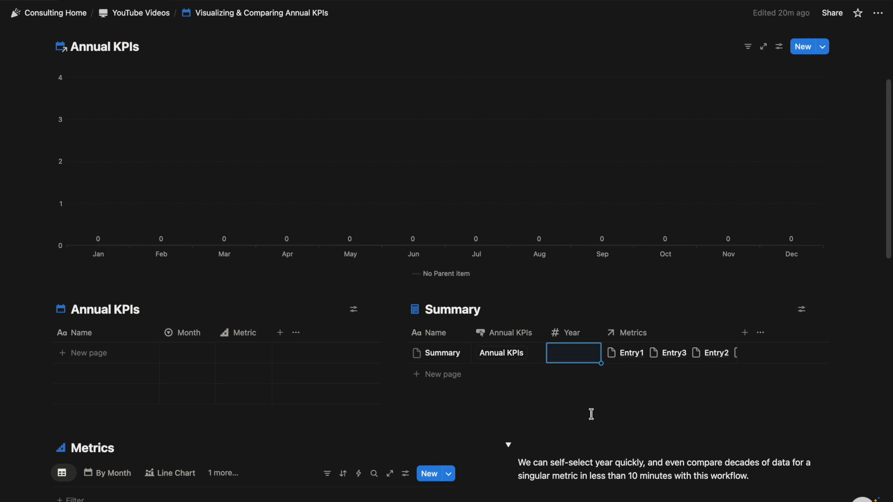
scroll(591, 415, "down", 1)
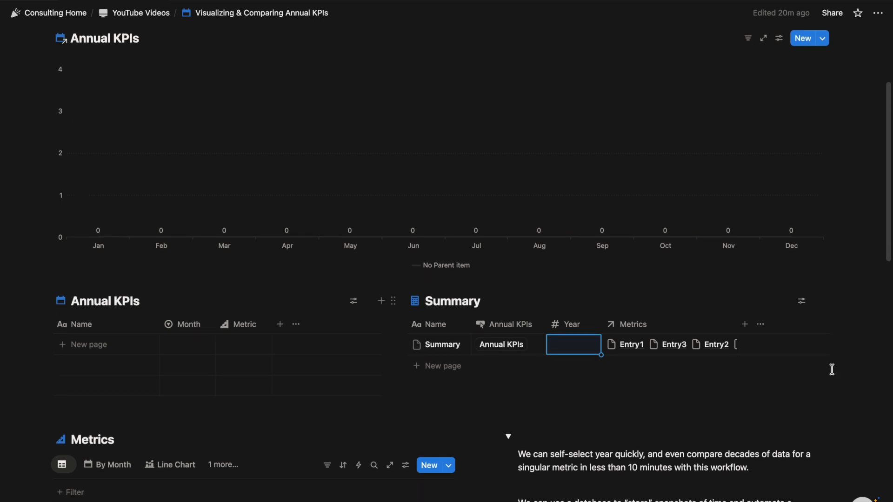
Run the Annual KPIs button with the Year blank, confirm it, and enter 2026 as the Summary row's Year.
left_click(501, 345)
left_click(473, 278)
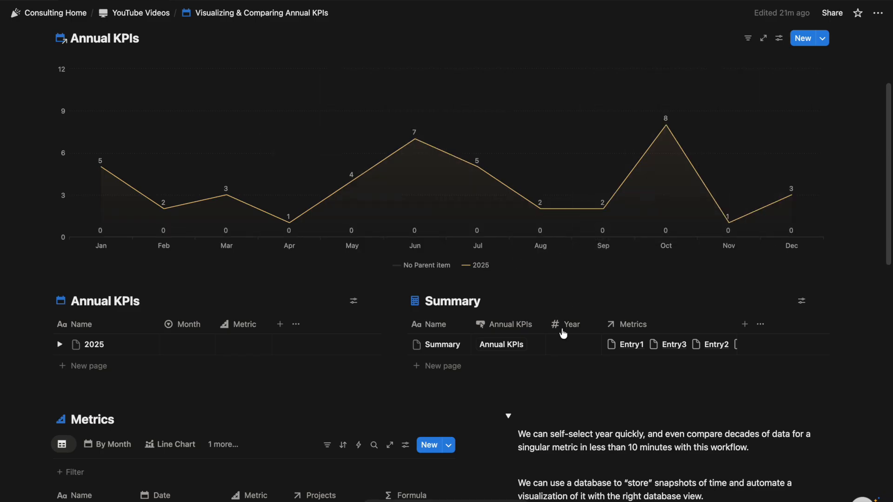
left_click(564, 350)
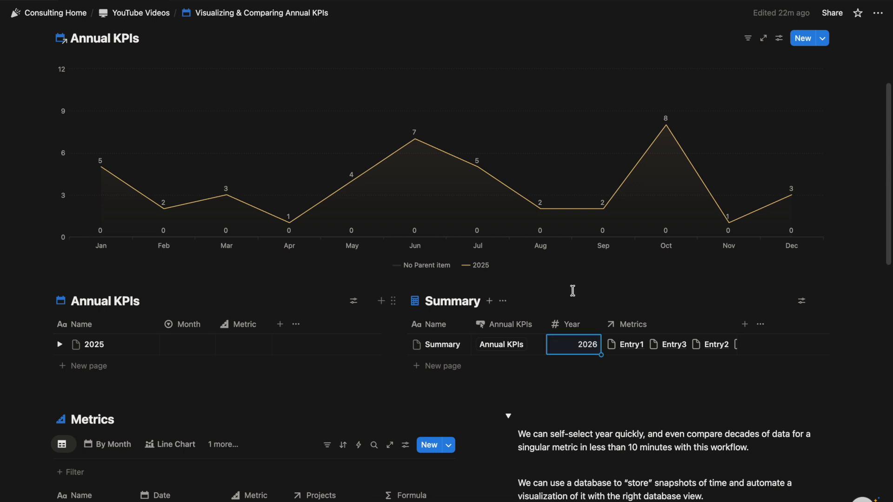
Run the Summary row's Annual KPIs button for the year 2026 and confirm the automation.
left_click(503, 345)
left_click(468, 283)
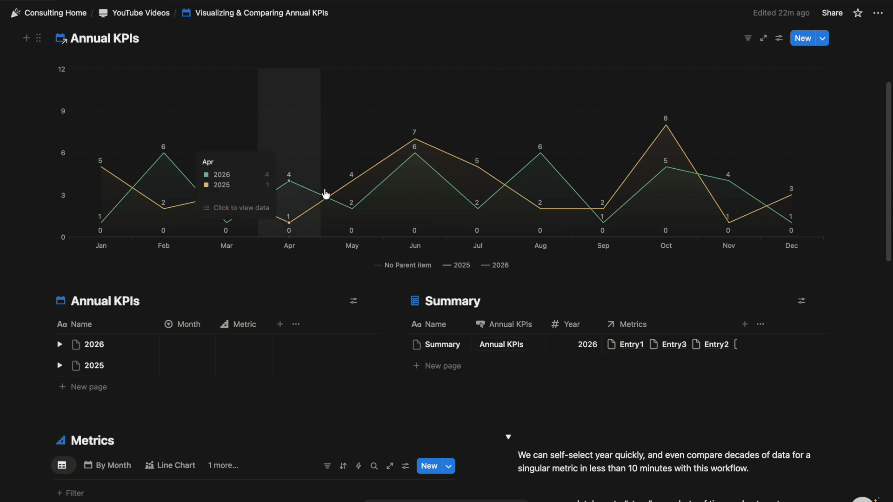
Open the Annual KPIs button's automation, review its add-page actions for the months from Jan to Dec, and close it.
left_click(479, 328)
left_click(533, 364)
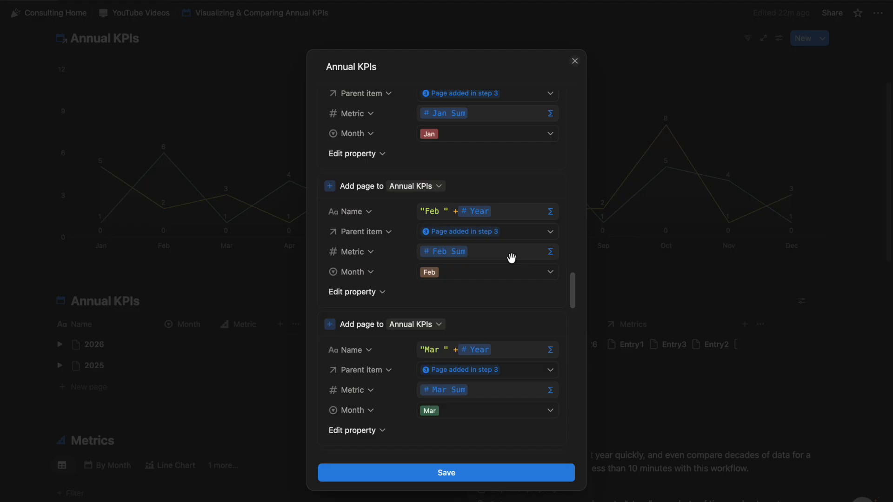
scroll(512, 259, "down", 15)
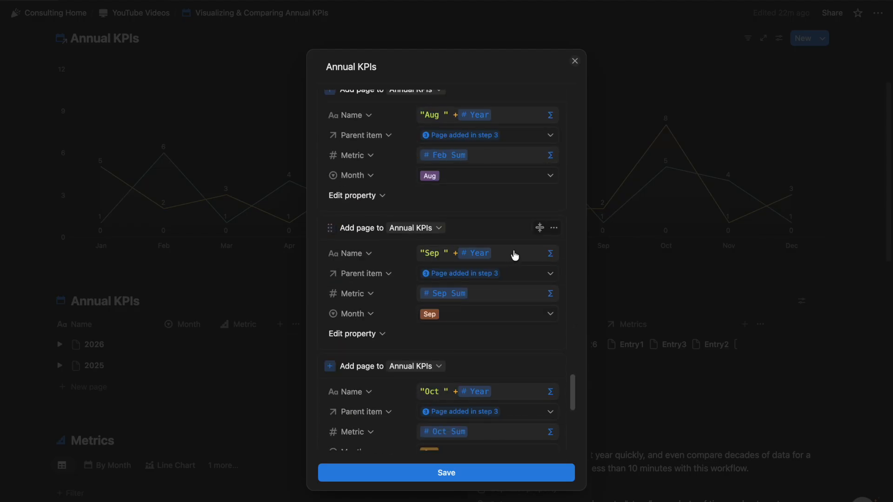
scroll(502, 214, "down", 8)
scroll(510, 298, "up", 2)
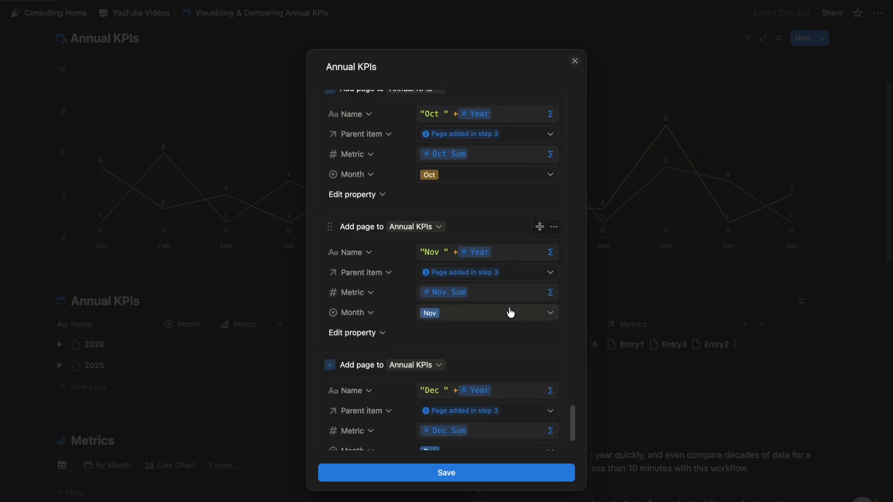
scroll(509, 307, "down", 3)
scroll(502, 200, "up", 10)
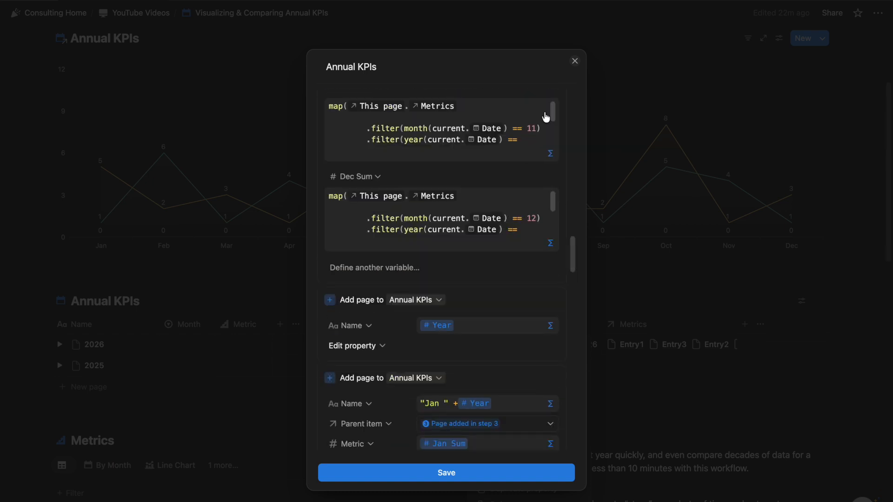
left_click(575, 61)
left_click(831, 312)
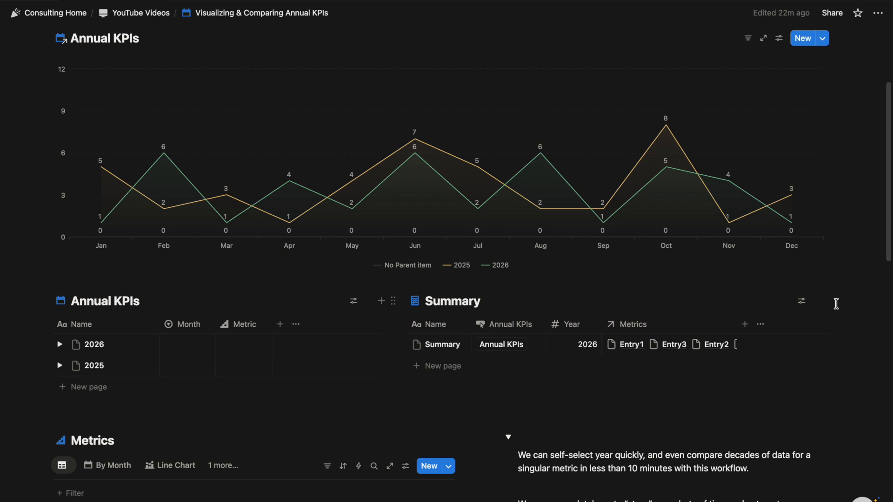
Reopen the Annual KPIs automation, examine the confirmation settings and the Year and Jan Sum variable formulas, and close it.
scroll(836, 304, "up", 1)
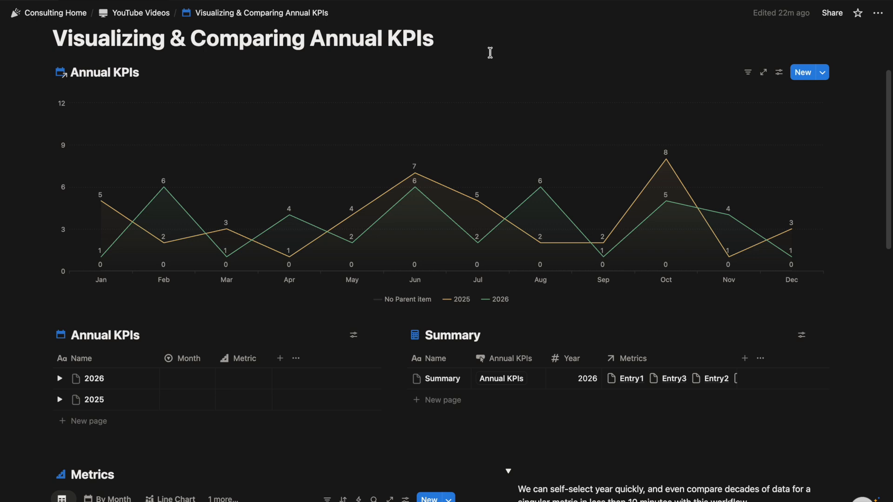
left_click(515, 368)
left_click(481, 202)
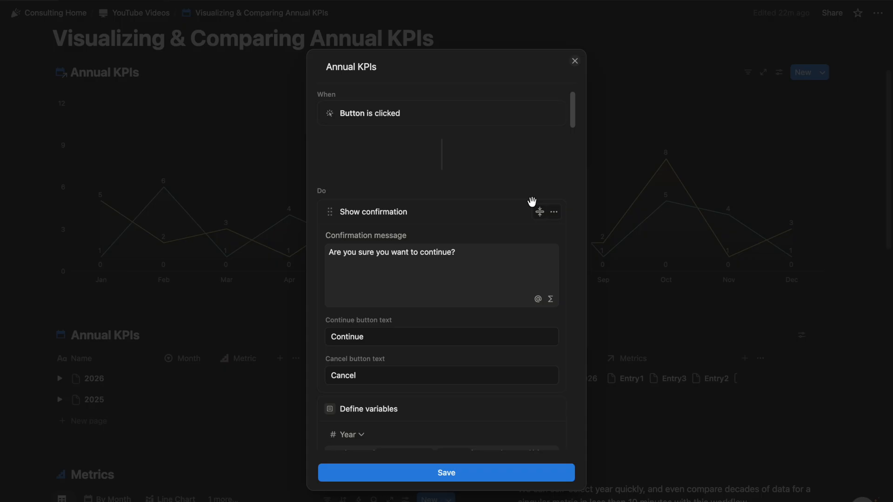
scroll(433, 327, "down", 5)
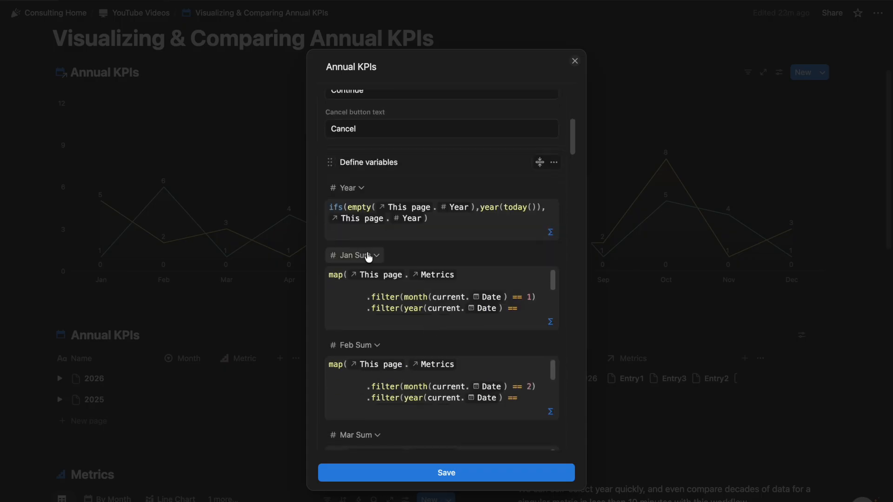
scroll(367, 261, "down", 1)
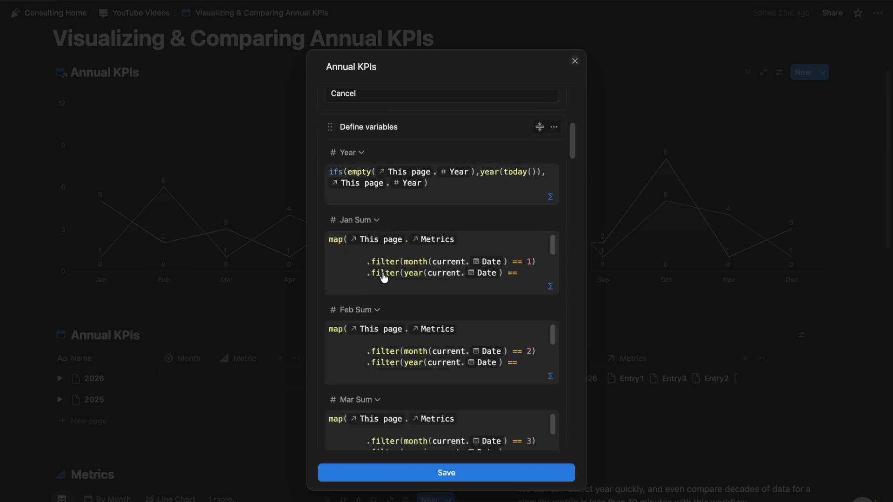
left_click(424, 261)
left_click(712, 214)
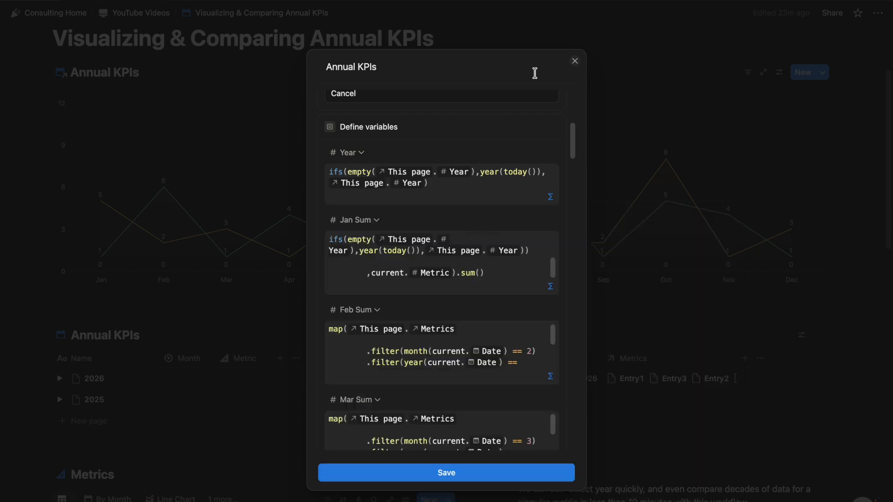
left_click(575, 64)
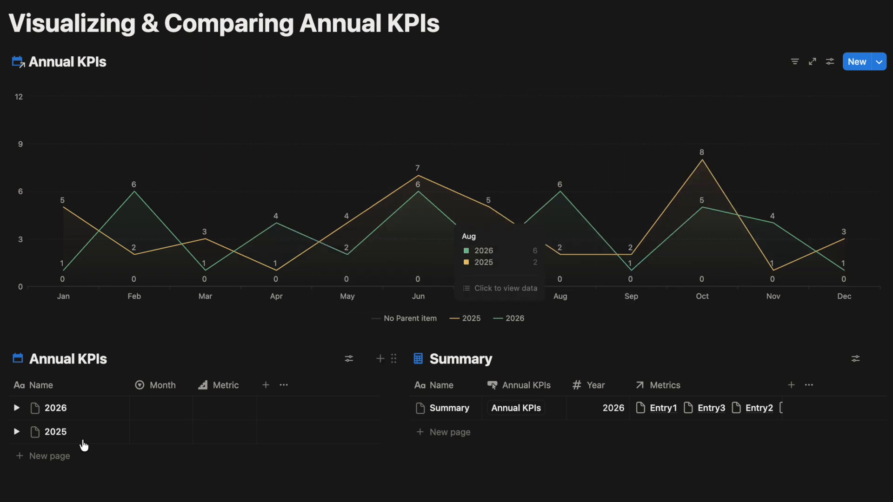
Collapse the toggle of workflow notes beside the Metrics table and return to the Annual KPIs chart.
left_click(529, 408)
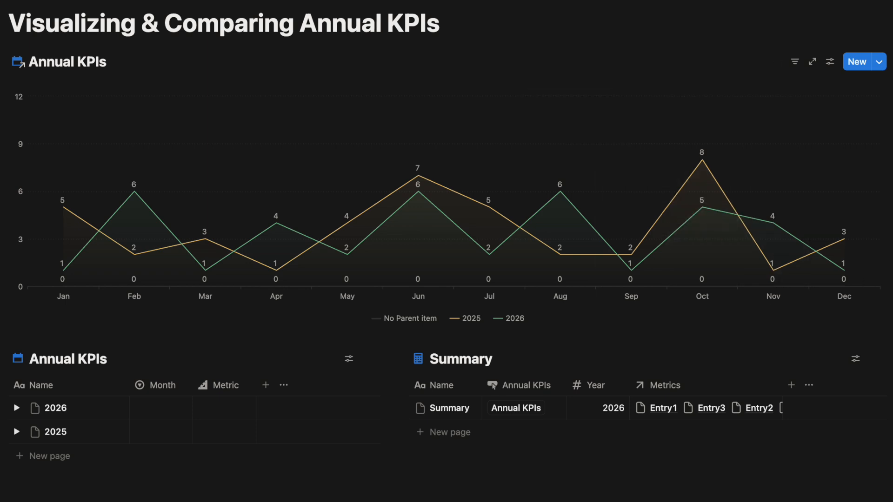
scroll(552, 331, "down", 5)
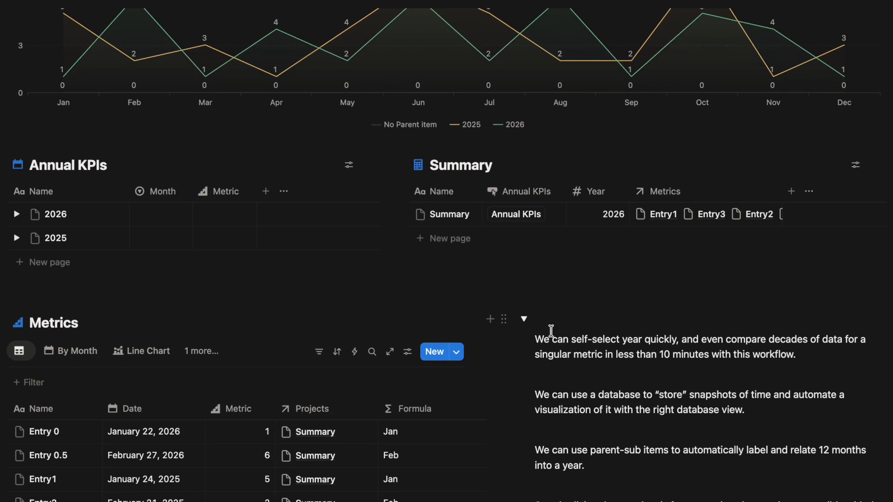
left_click(525, 321)
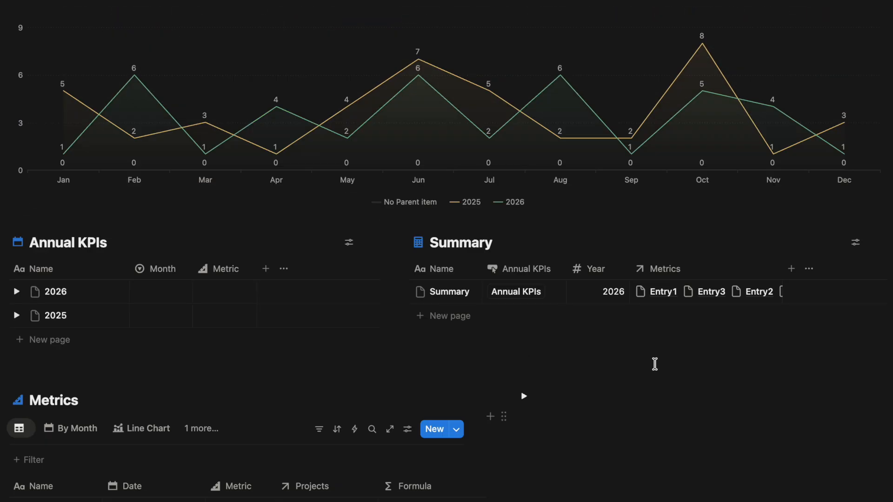
scroll(655, 363, "up", 3)
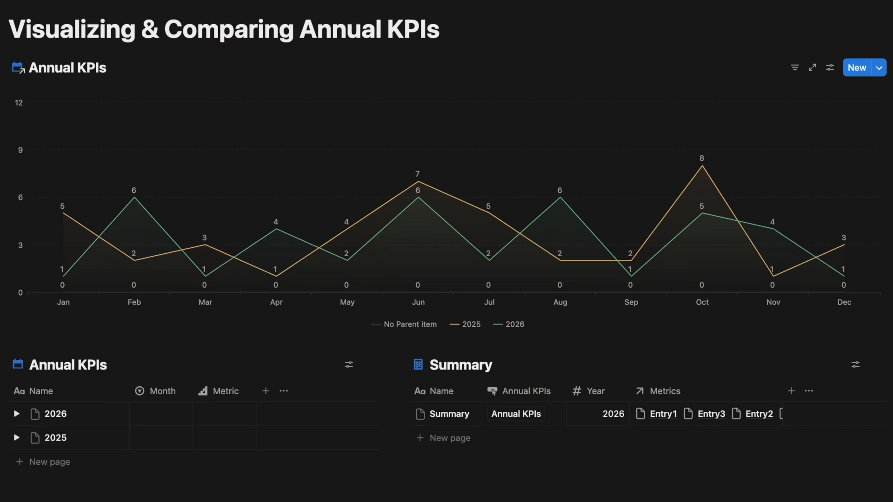